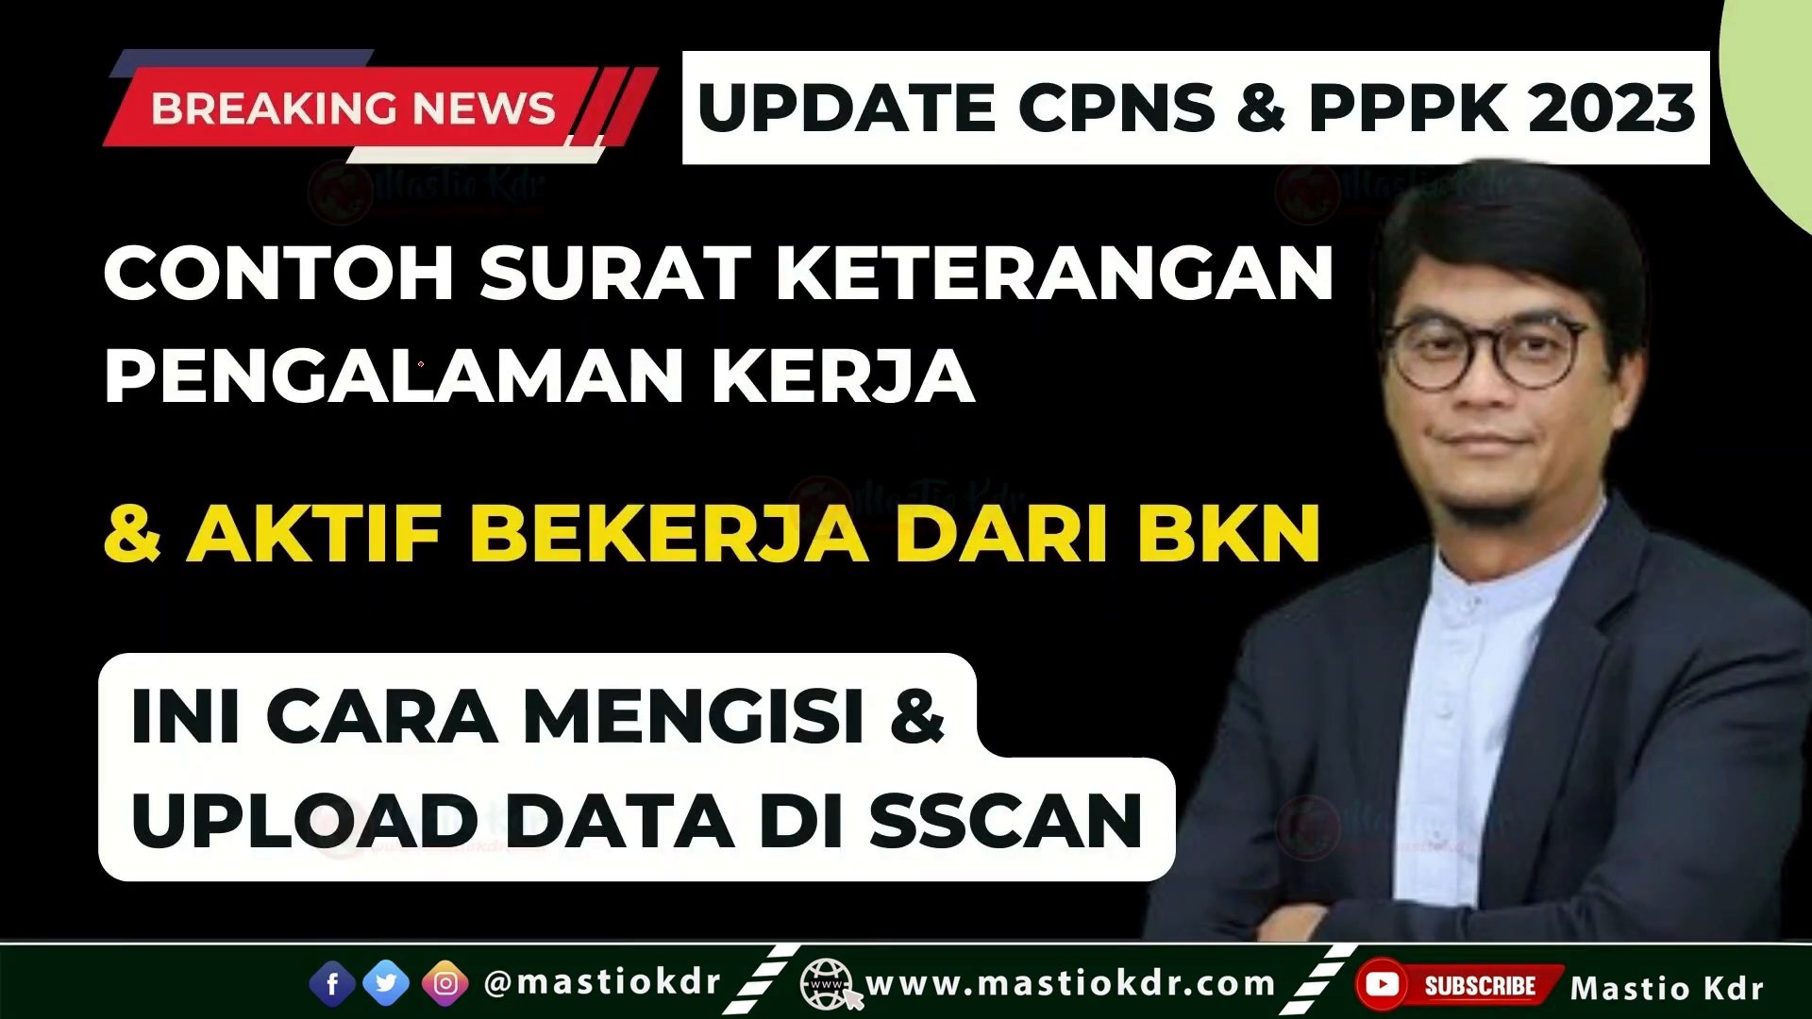
Underline the key phrases on the title slide, including Surat Keterangan, Pengalaman Kerja, Aktif Bekerja and SSCAN, with the red pen.
left_click_drag(534, 319, 1024, 321)
left_click_drag(267, 416, 733, 450)
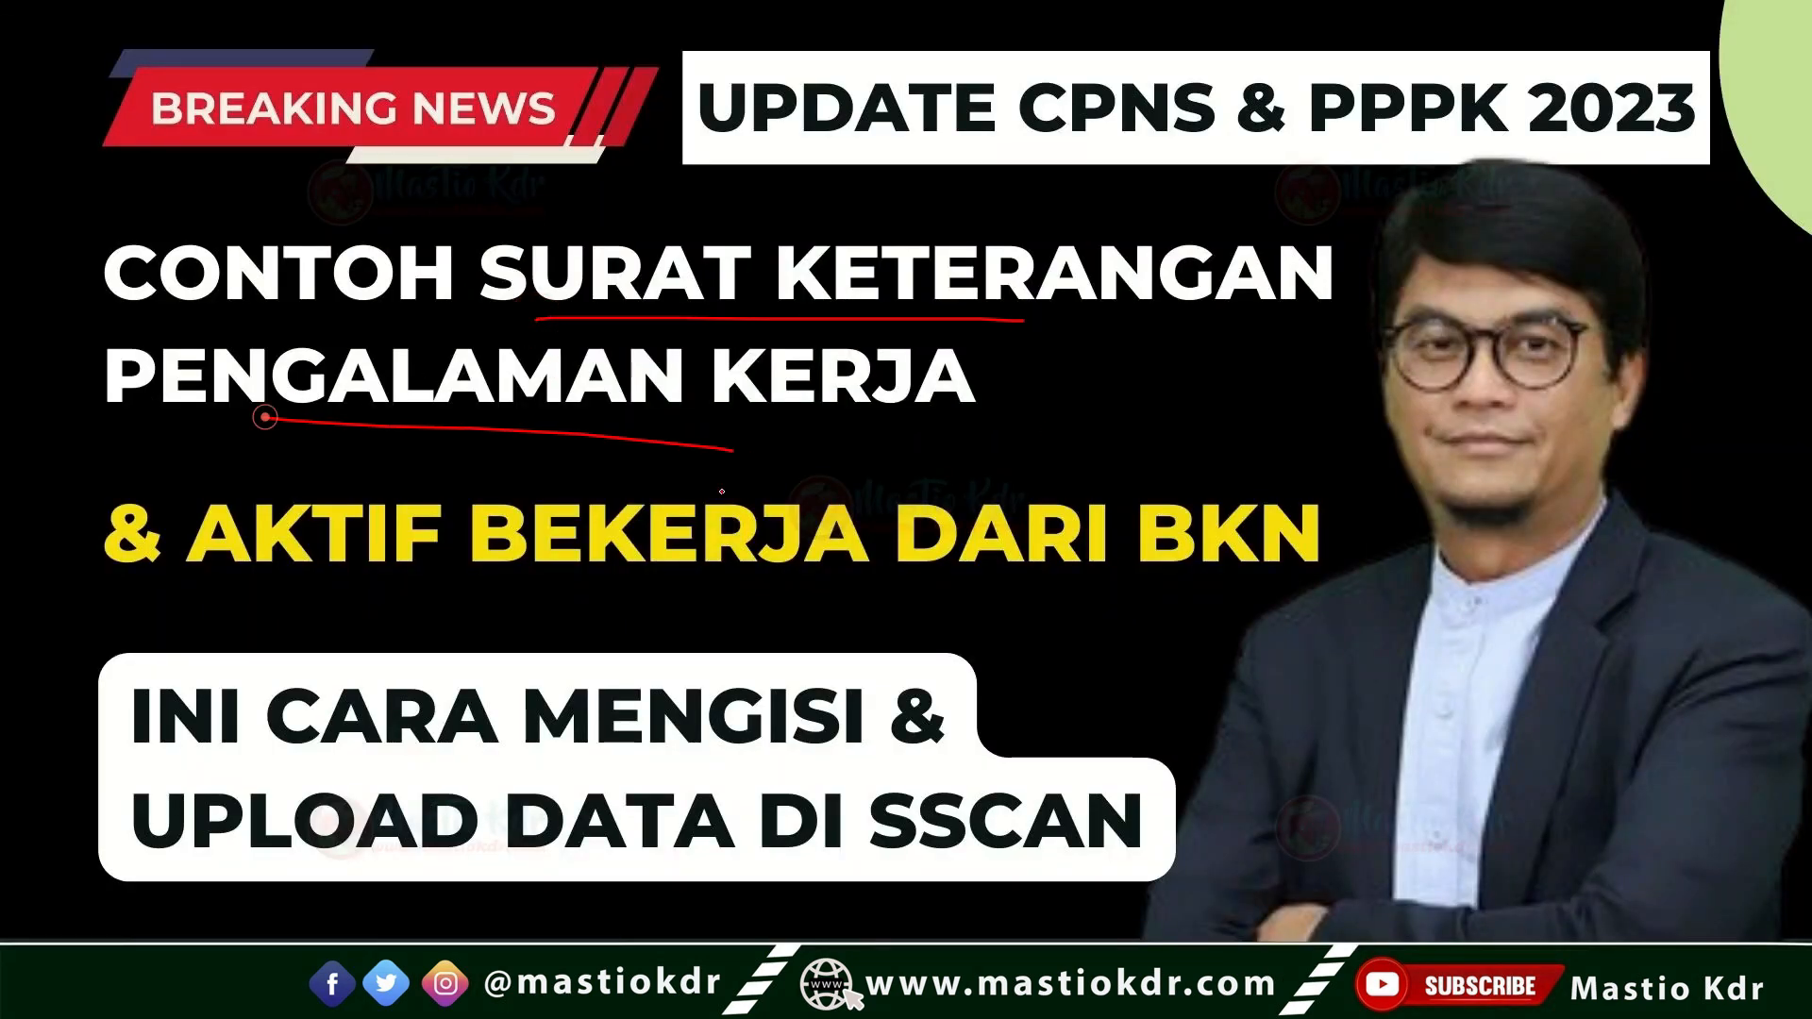
left_click_drag(382, 556, 845, 598)
left_click_drag(829, 854, 1083, 865)
left_click_drag(894, 861, 1016, 870)
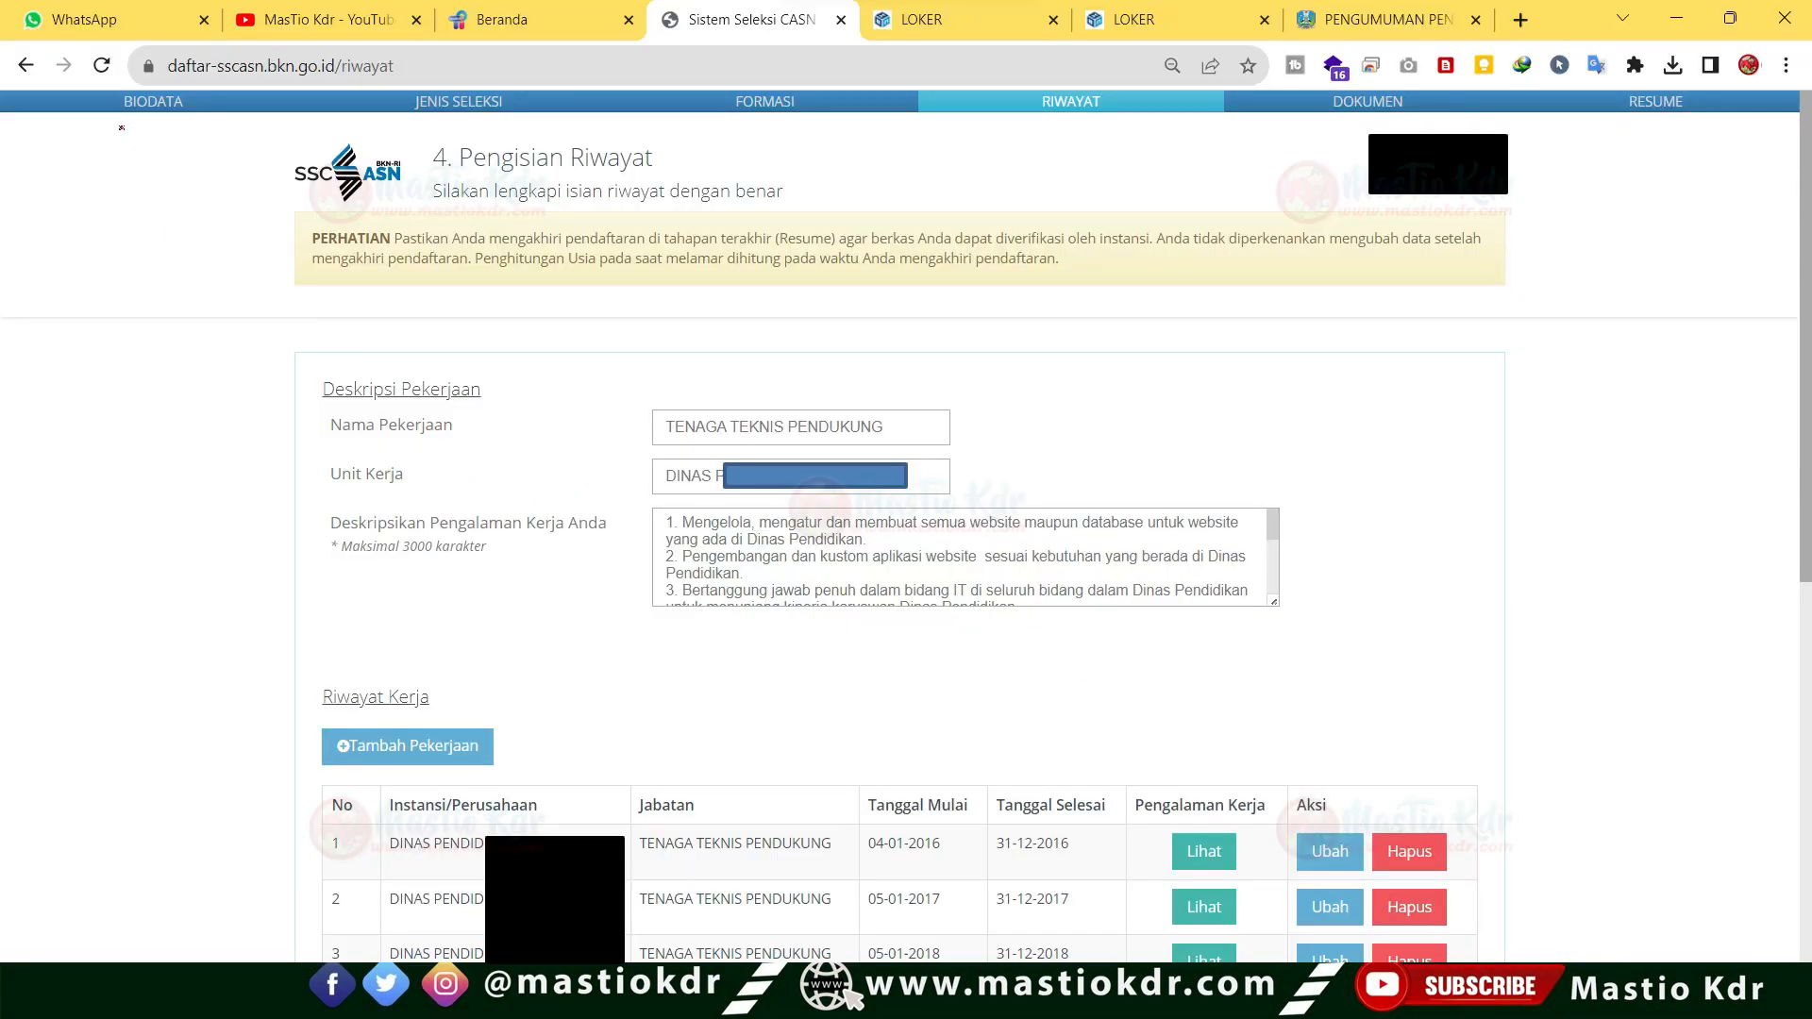
Circle the Biodata, Jenis Seleksi, Formasi and Riwayat headings on the registration page with the red pen.
left_click_drag(104, 103, 93, 99)
mouse_move(380, 104)
left_mouse_down()
mouse_move(412, 119)
mouse_move(361, 80)
left_mouse_up()
left_click_drag(746, 84, 696, 67)
mouse_move(1020, 84)
left_mouse_down()
mouse_move(1027, 123)
mouse_move(1005, 85)
left_mouse_up()
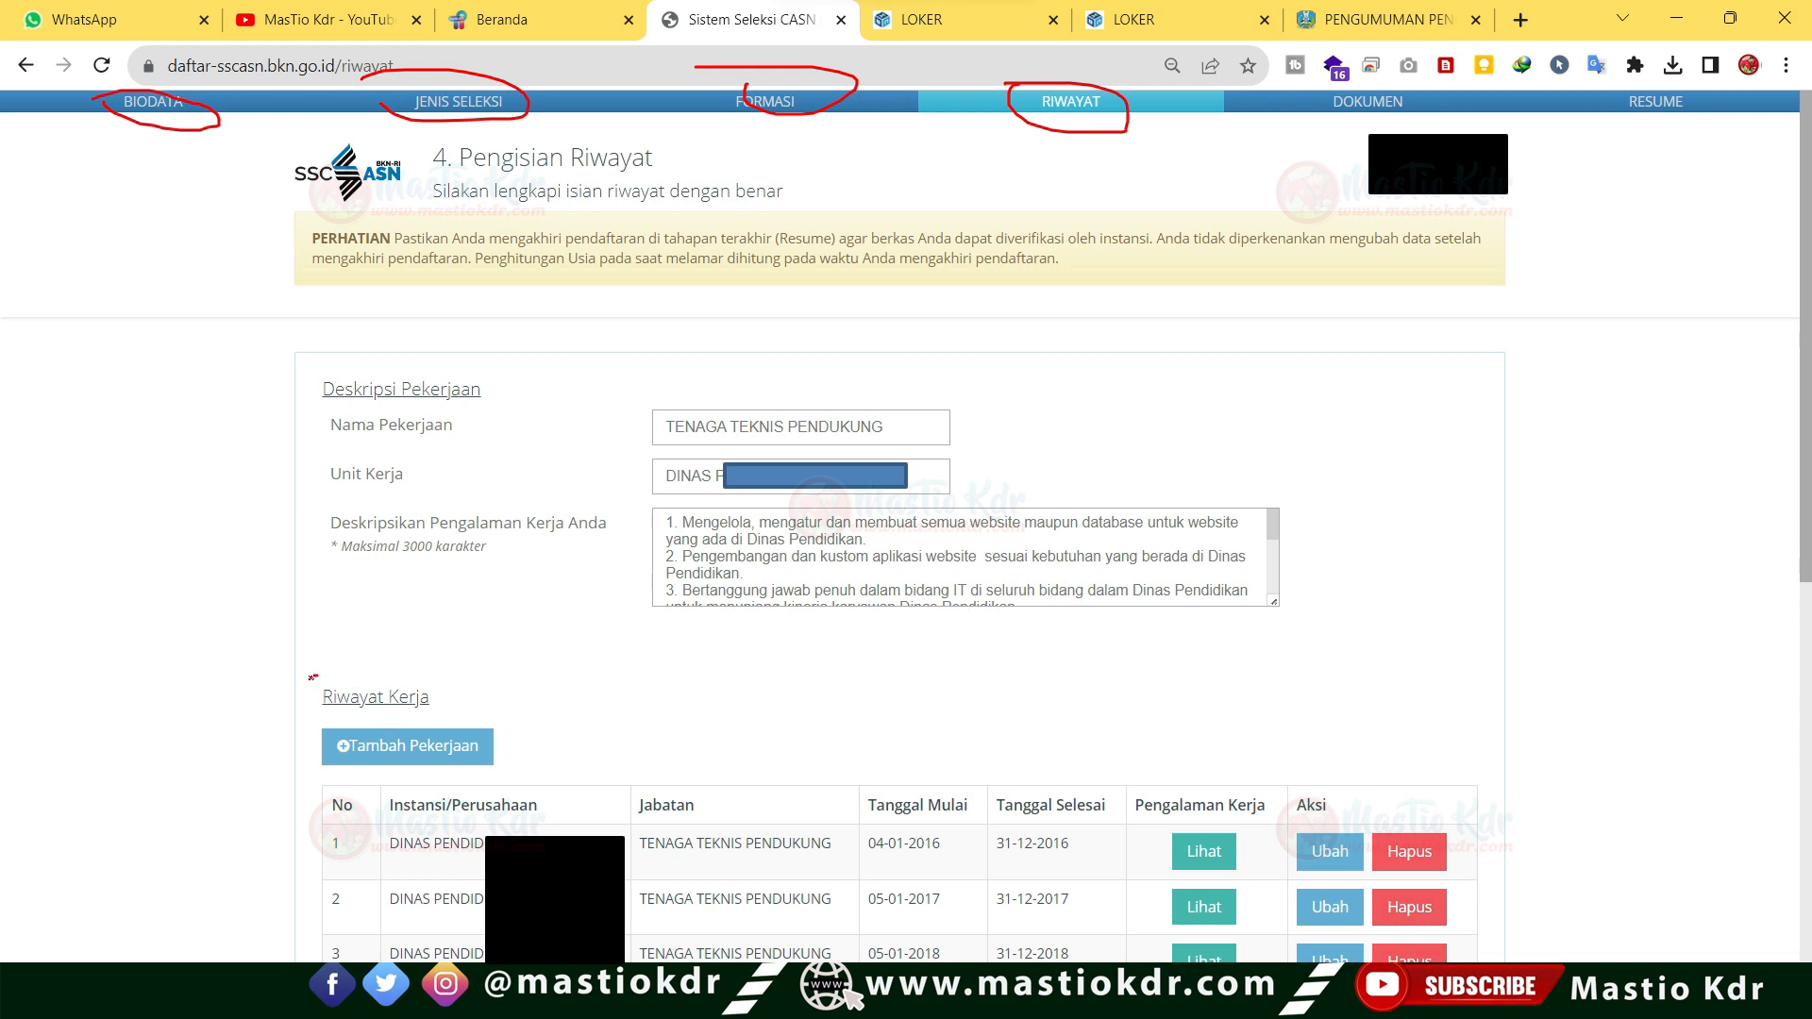
On the Riwayat Kerja table slide, underline the company, date and Pengalaman Kerja headings, circle Jabatan, and point an arrow at Pengalaman Kerja.
scroll(311, 680, "down", 5)
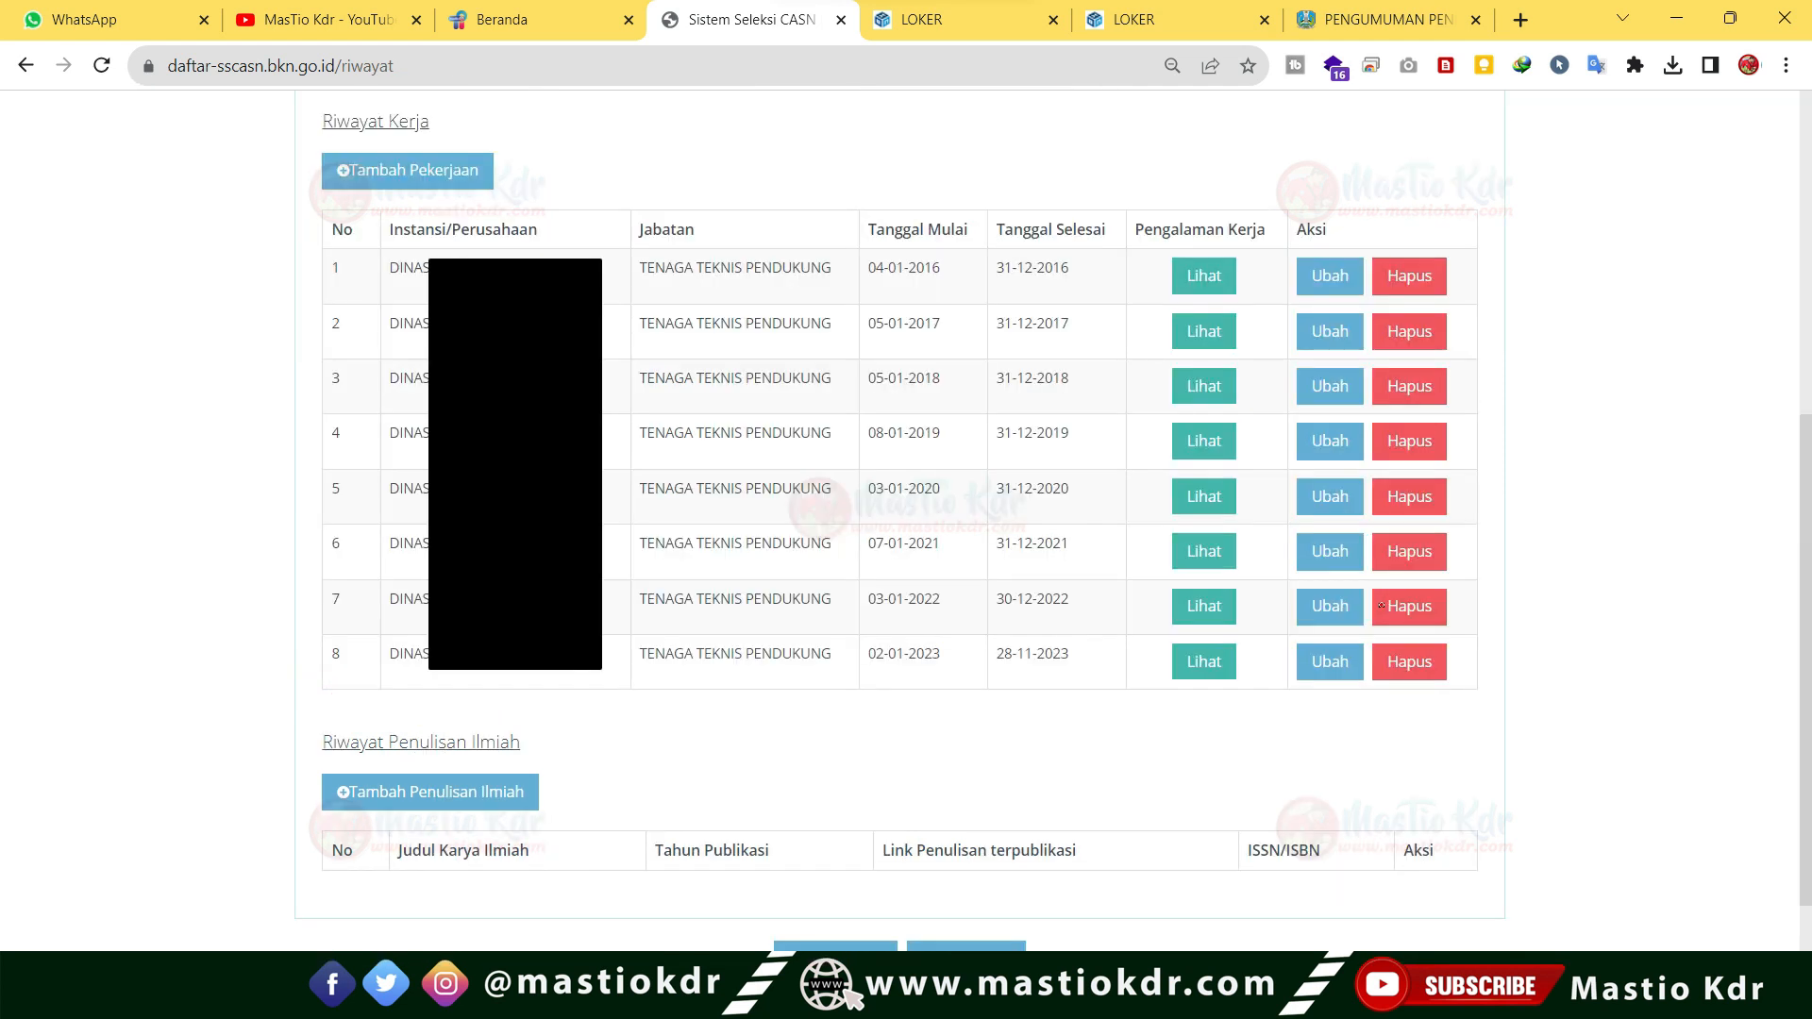
mouse_move(635, 216)
left_mouse_down()
mouse_move(646, 242)
mouse_move(573, 206)
mouse_move(451, 224)
left_mouse_up()
left_click_drag(865, 234, 1302, 247)
mouse_move(1175, 151)
left_mouse_down()
mouse_move(1204, 153)
mouse_move(1219, 188)
left_mouse_up()
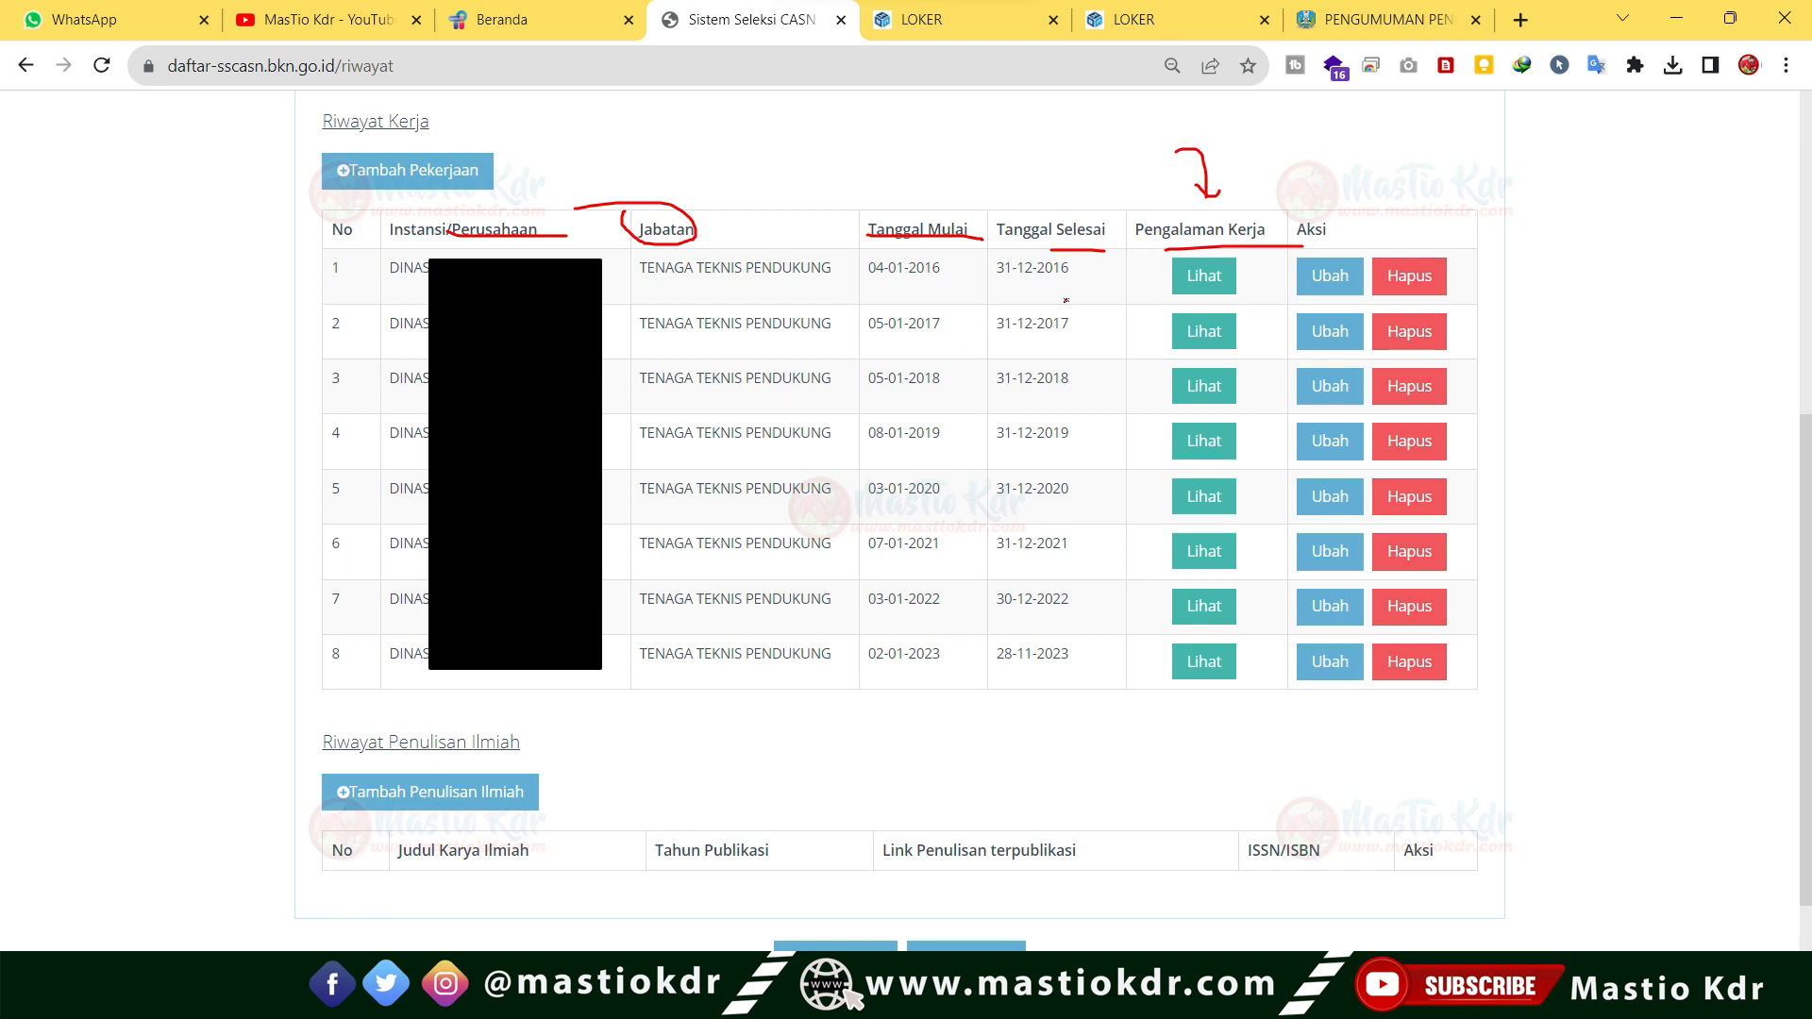
Draw arrows toward Lihat in the 2016 and 2017 rows and underline both rows' start and end dates.
mouse_move(1104, 271)
left_mouse_down()
mouse_move(1152, 273)
mouse_move(1135, 363)
left_mouse_up()
left_click(1116, 338)
left_click_drag(901, 284, 1039, 287)
left_click_drag(923, 344, 1049, 331)
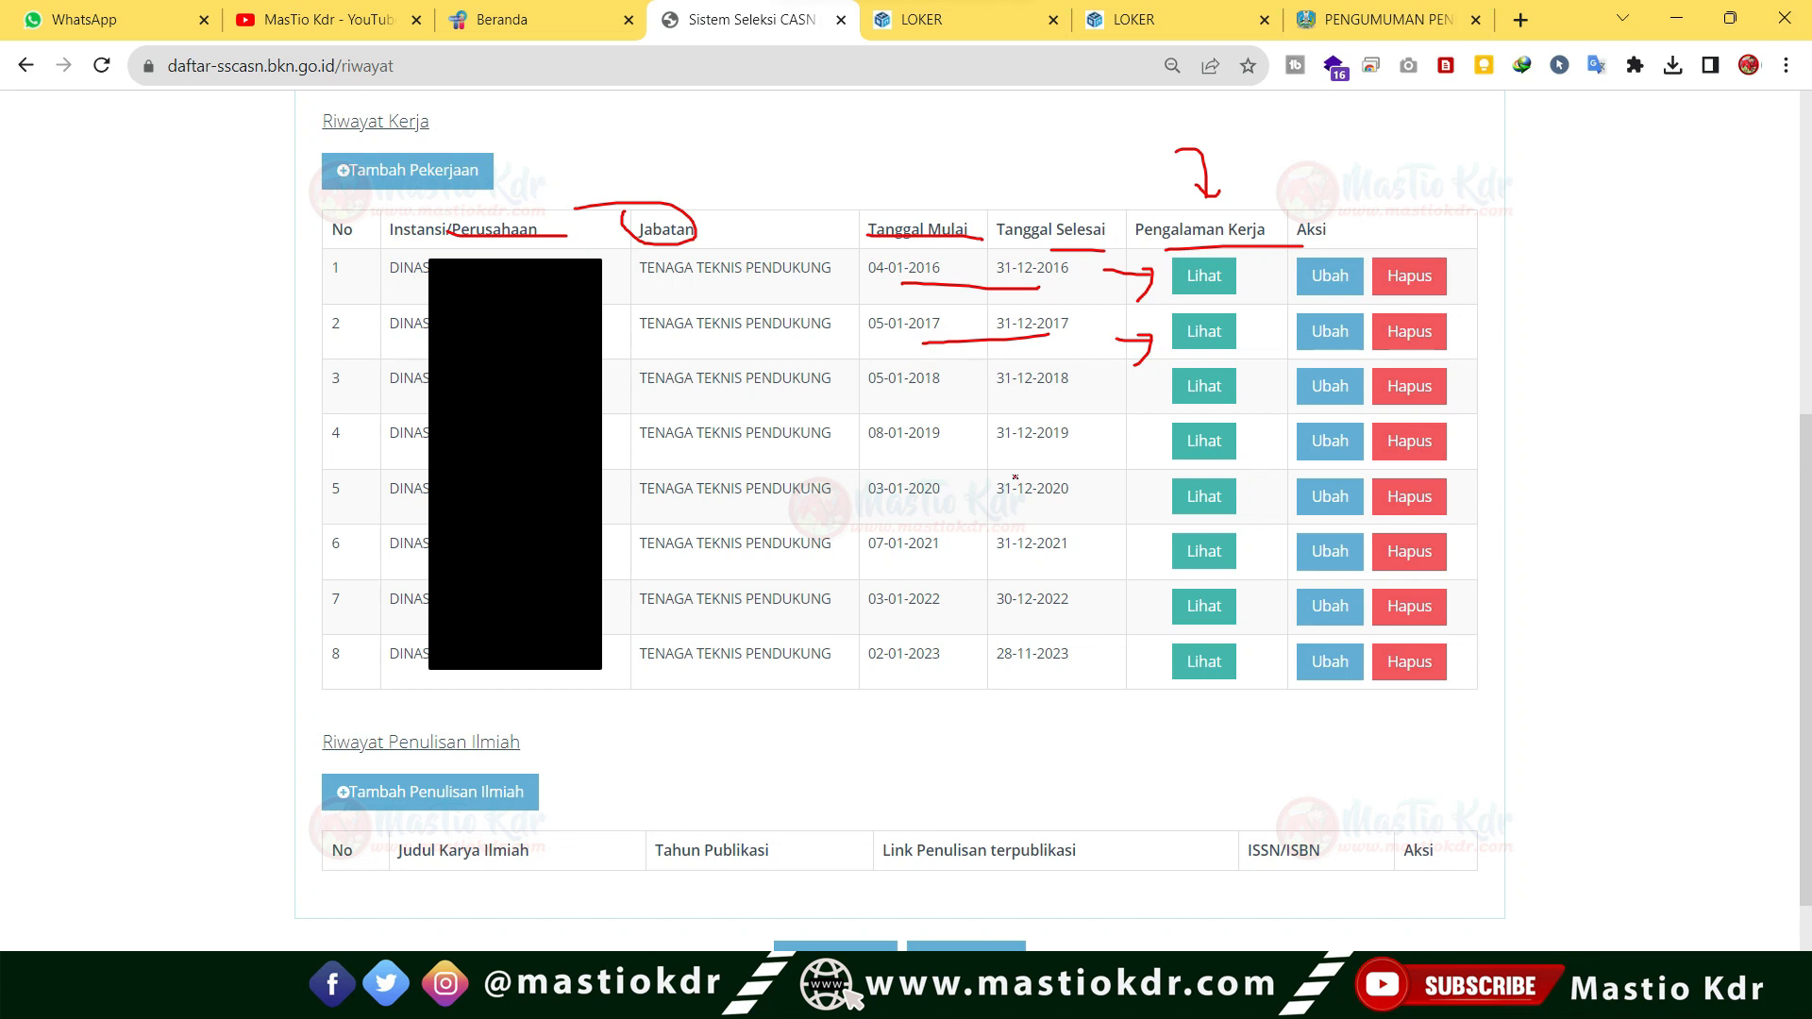
Mark the 2016 start date, draw a zigzag down the company column, add circled 1s above Jabatan, and point an arrow at Tanggal Selesai.
mouse_move(860, 291)
left_mouse_down()
mouse_move(903, 289)
mouse_move(879, 305)
left_mouse_up()
mouse_move(618, 277)
left_mouse_down()
mouse_move(615, 383)
mouse_move(554, 552)
mouse_move(651, 625)
mouse_move(637, 675)
left_mouse_up()
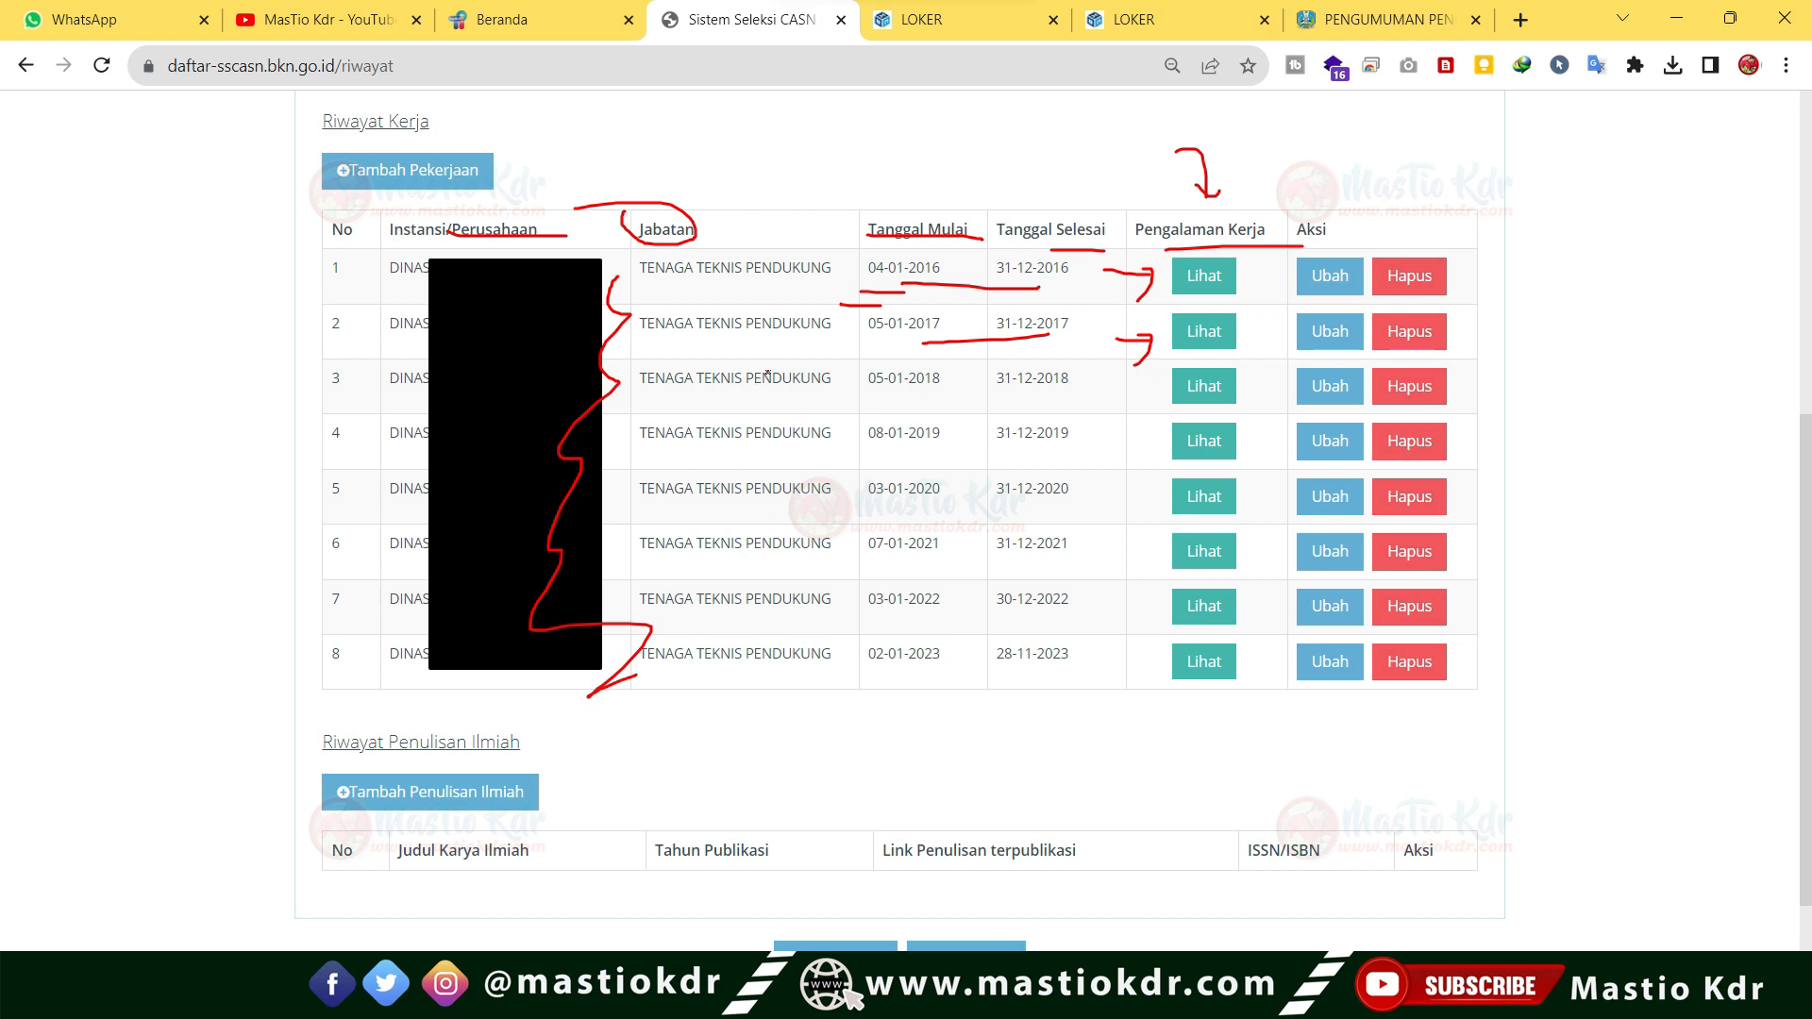
mouse_move(722, 156)
left_mouse_down()
mouse_move(719, 181)
mouse_move(684, 142)
mouse_move(722, 180)
mouse_move(781, 137)
mouse_move(807, 181)
mouse_move(785, 127)
left_mouse_up()
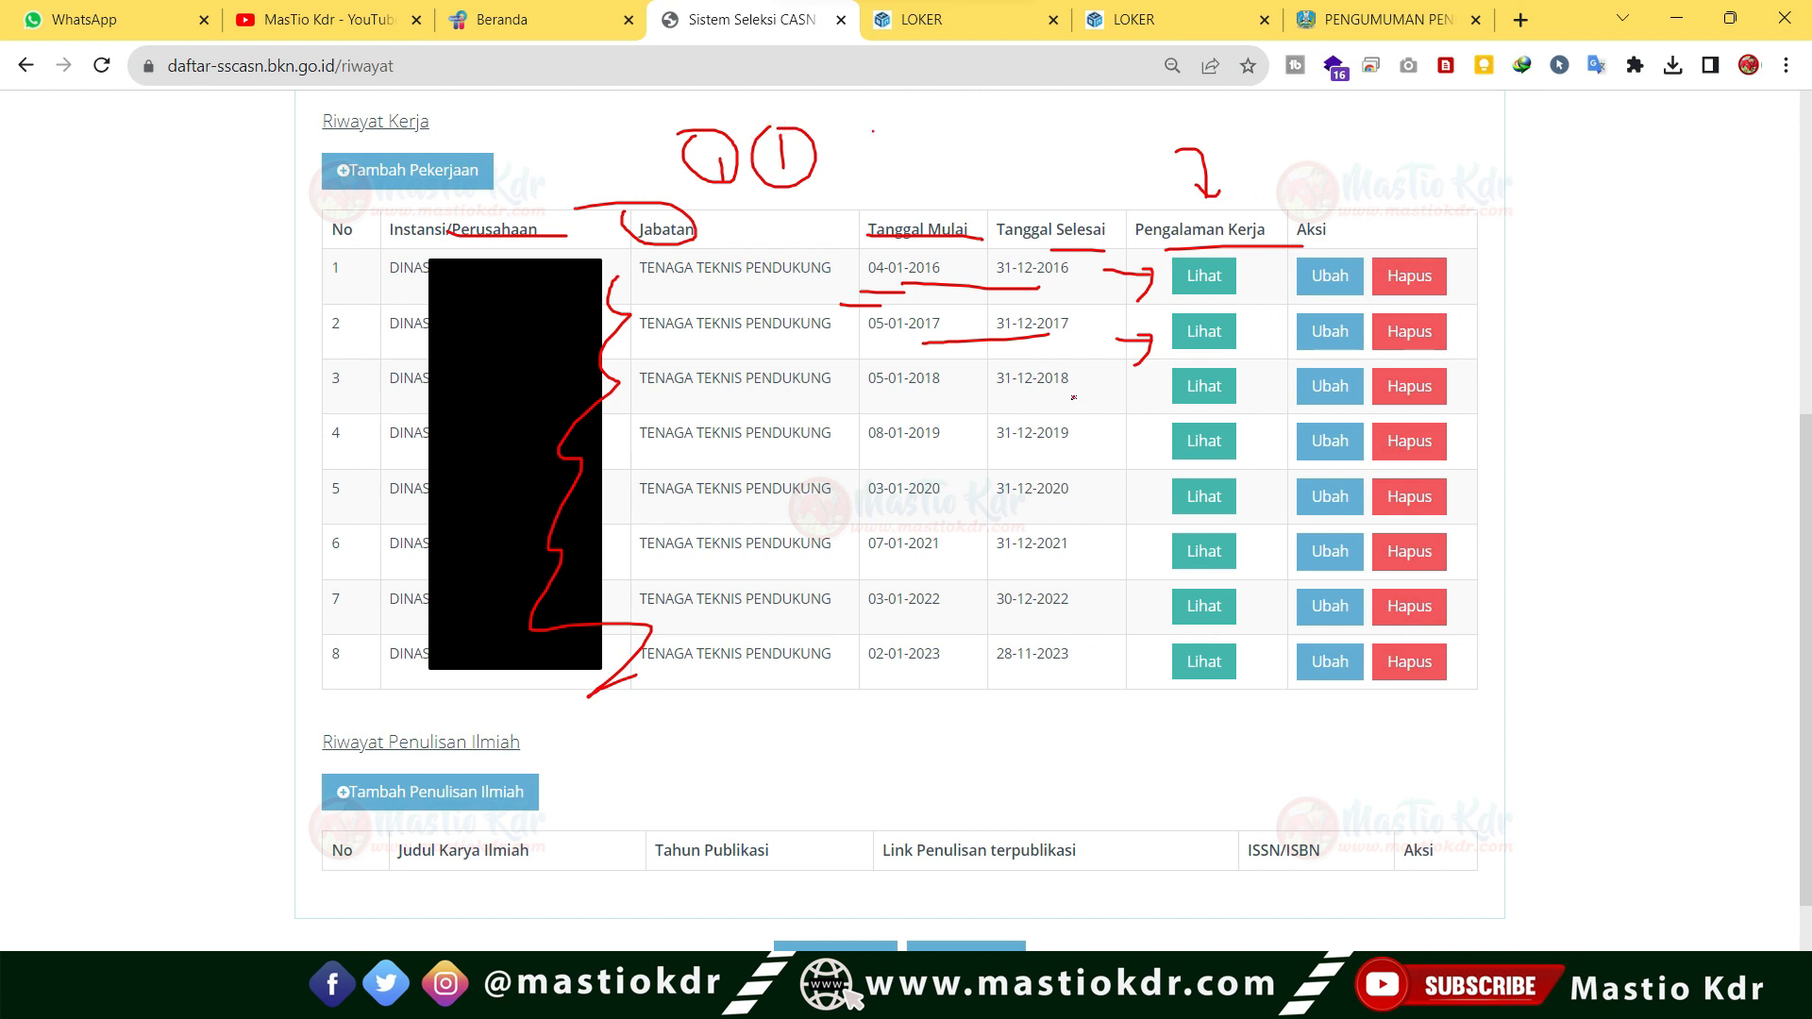
mouse_move(981, 104)
left_mouse_down()
mouse_move(1014, 109)
mouse_move(1019, 180)
mouse_move(1046, 162)
left_mouse_up()
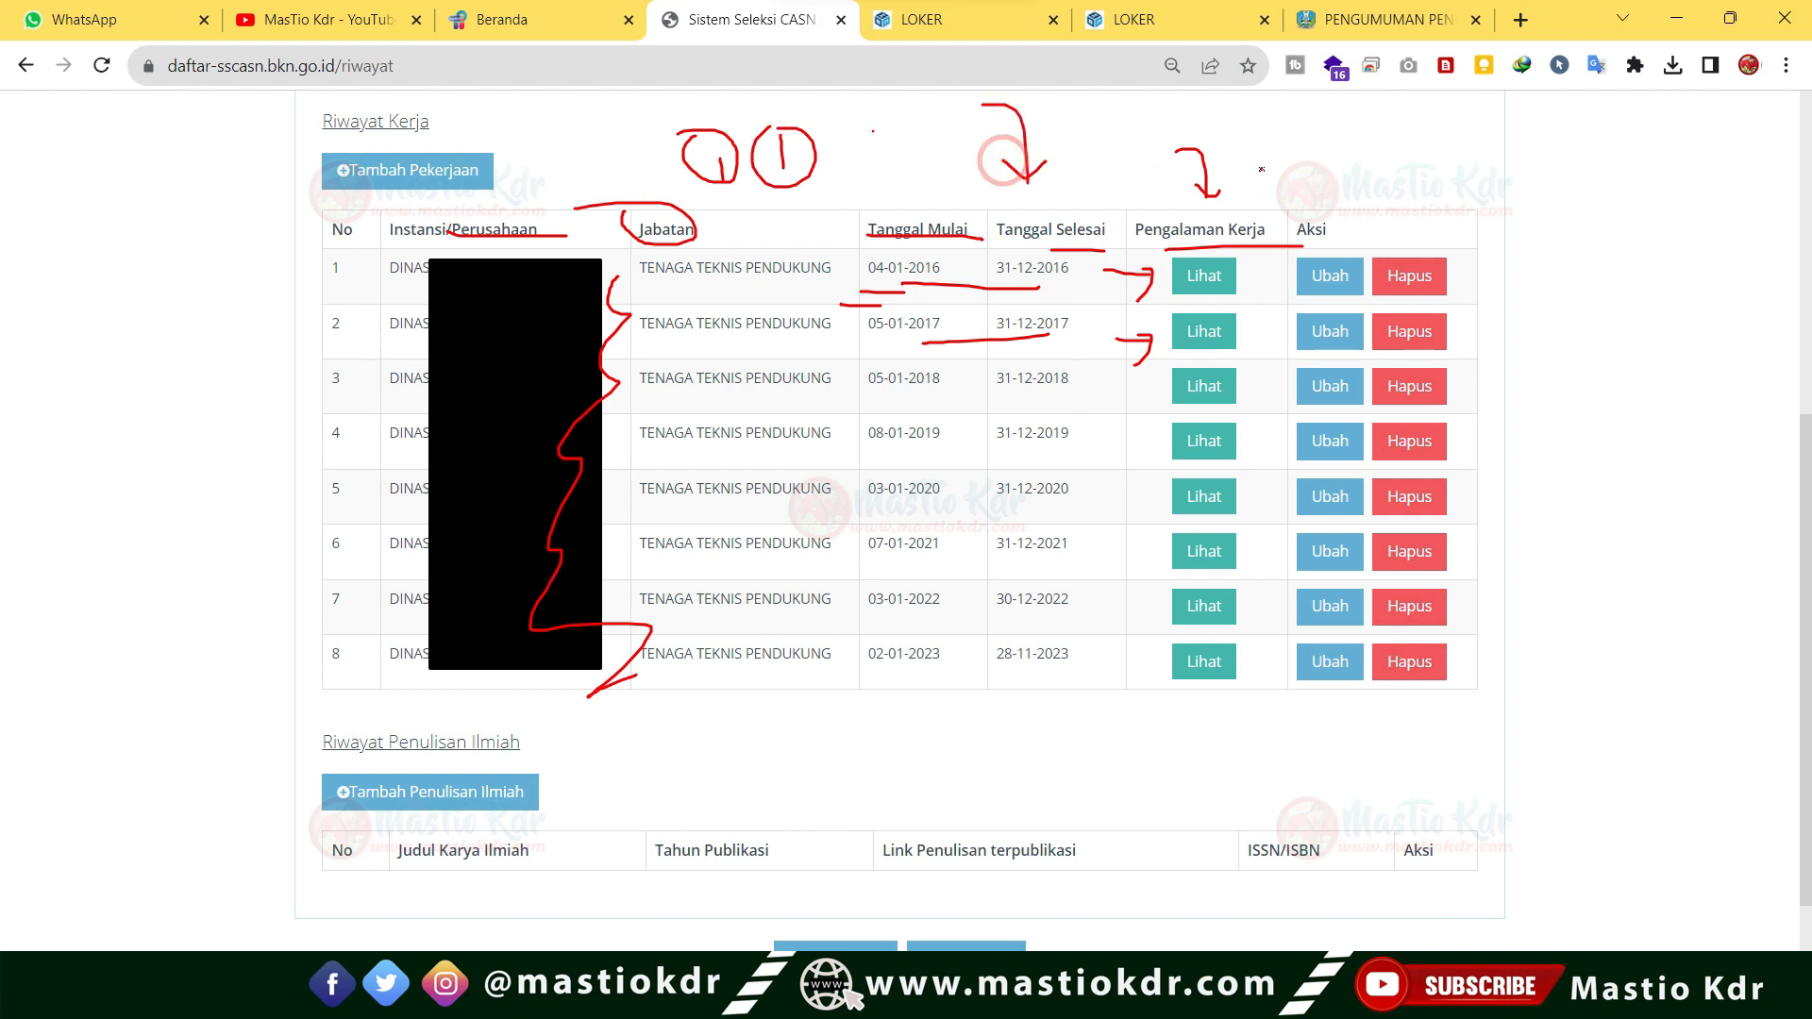
Sketch arrows and a circled 1 below the Riwayat Kerja table and mark the 2016 start date again.
mouse_move(984, 742)
left_mouse_down()
mouse_move(983, 711)
mouse_move(1162, 739)
mouse_move(1146, 785)
left_mouse_up()
left_click_drag(1235, 741, 1239, 776)
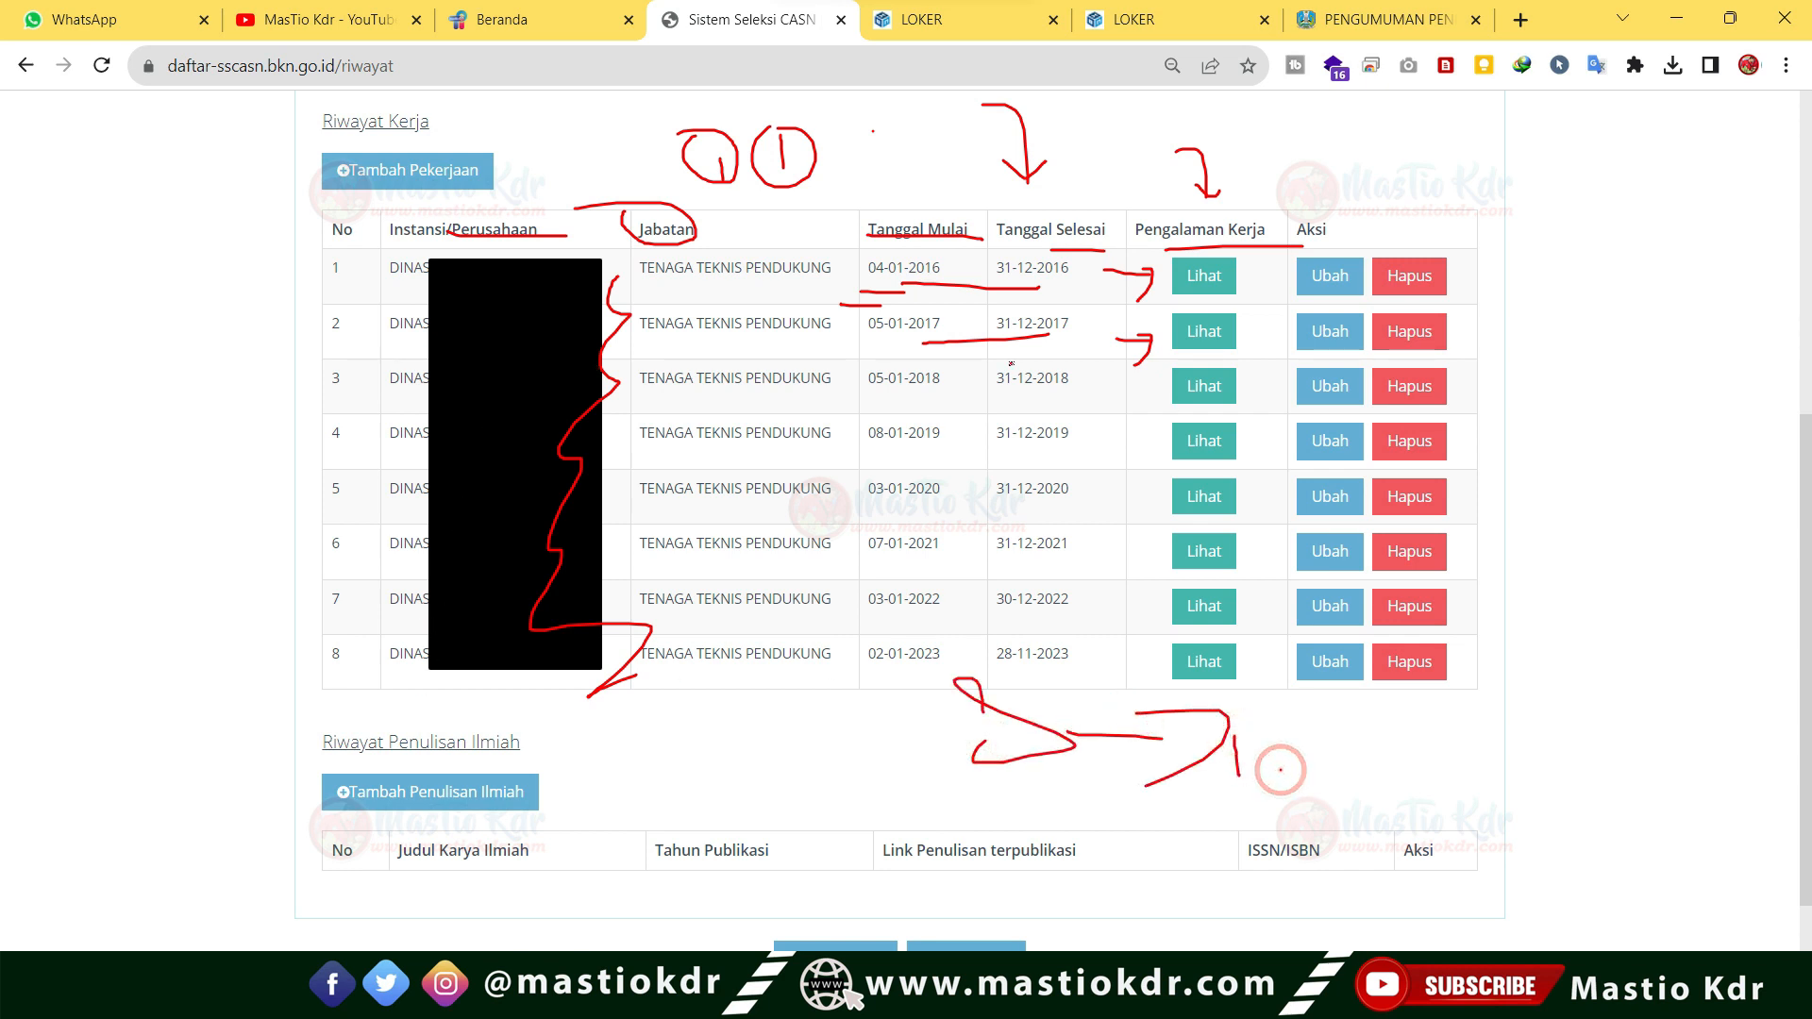
mouse_move(767, 760)
left_mouse_down()
mouse_move(775, 812)
mouse_move(731, 830)
mouse_move(843, 790)
mouse_move(943, 786)
mouse_move(930, 836)
left_mouse_up()
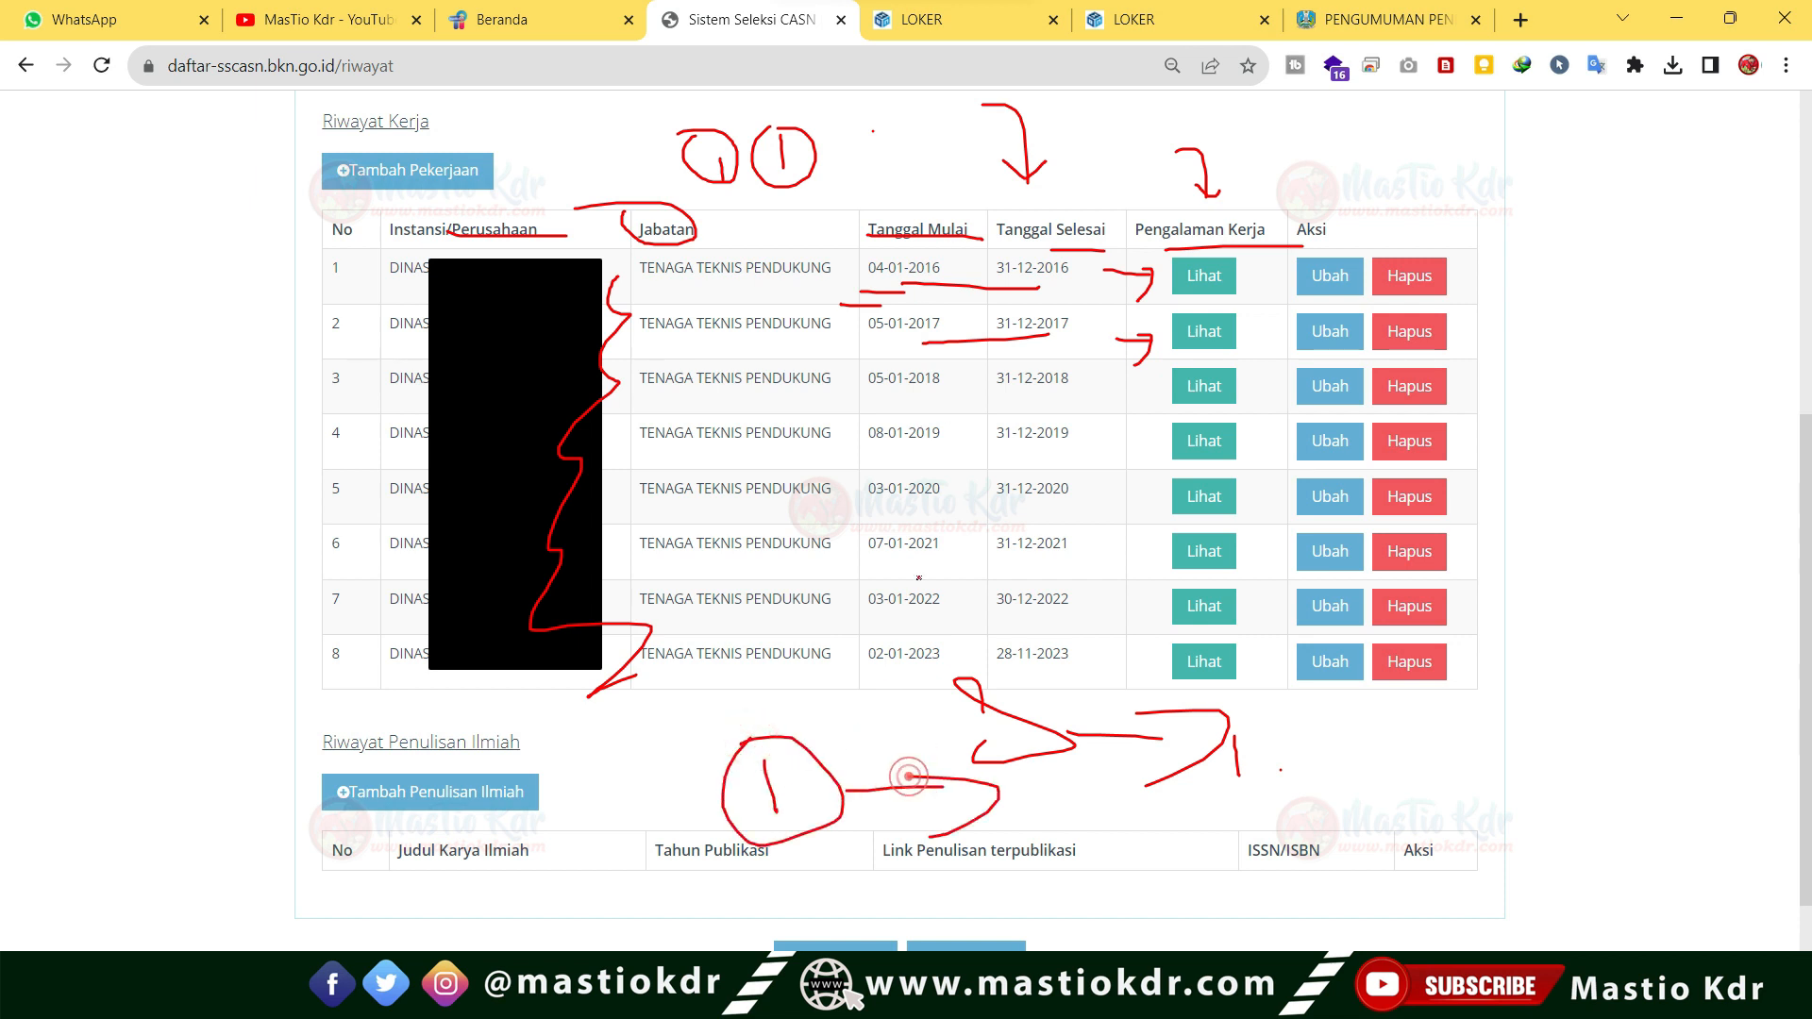
mouse_move(869, 255)
left_mouse_down()
mouse_move(861, 269)
mouse_move(934, 283)
mouse_move(855, 250)
left_mouse_up()
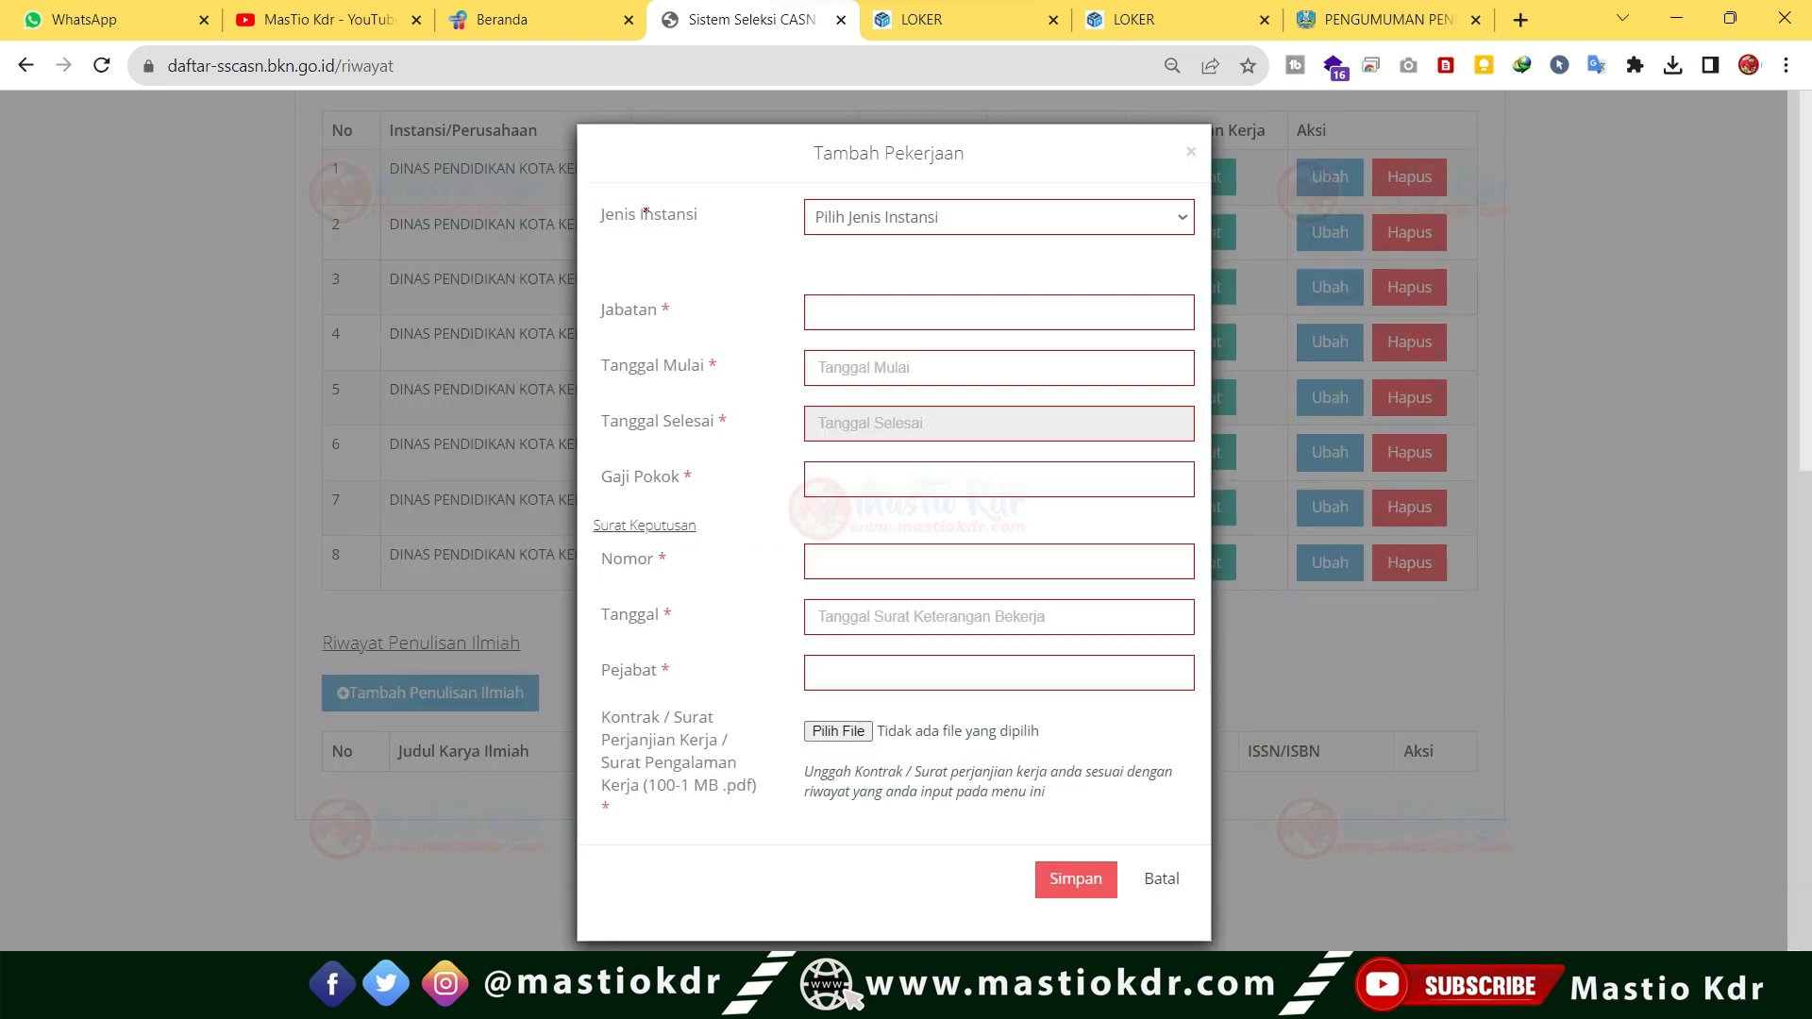
On the Tambah Pekerjaan form, underline Jenis Instansi, tick the first three entry fields, and circle Tanggal Mulai with an arrow.
left_click_drag(608, 223, 639, 224)
mouse_move(975, 217)
left_mouse_down()
mouse_move(996, 213)
mouse_move(991, 235)
left_mouse_up()
mouse_move(824, 302)
left_mouse_down()
mouse_move(860, 309)
mouse_move(864, 355)
left_mouse_up()
mouse_move(590, 348)
left_mouse_down()
mouse_move(582, 370)
mouse_move(732, 372)
mouse_move(574, 342)
mouse_move(727, 335)
left_mouse_up()
left_click_drag(728, 327, 740, 335)
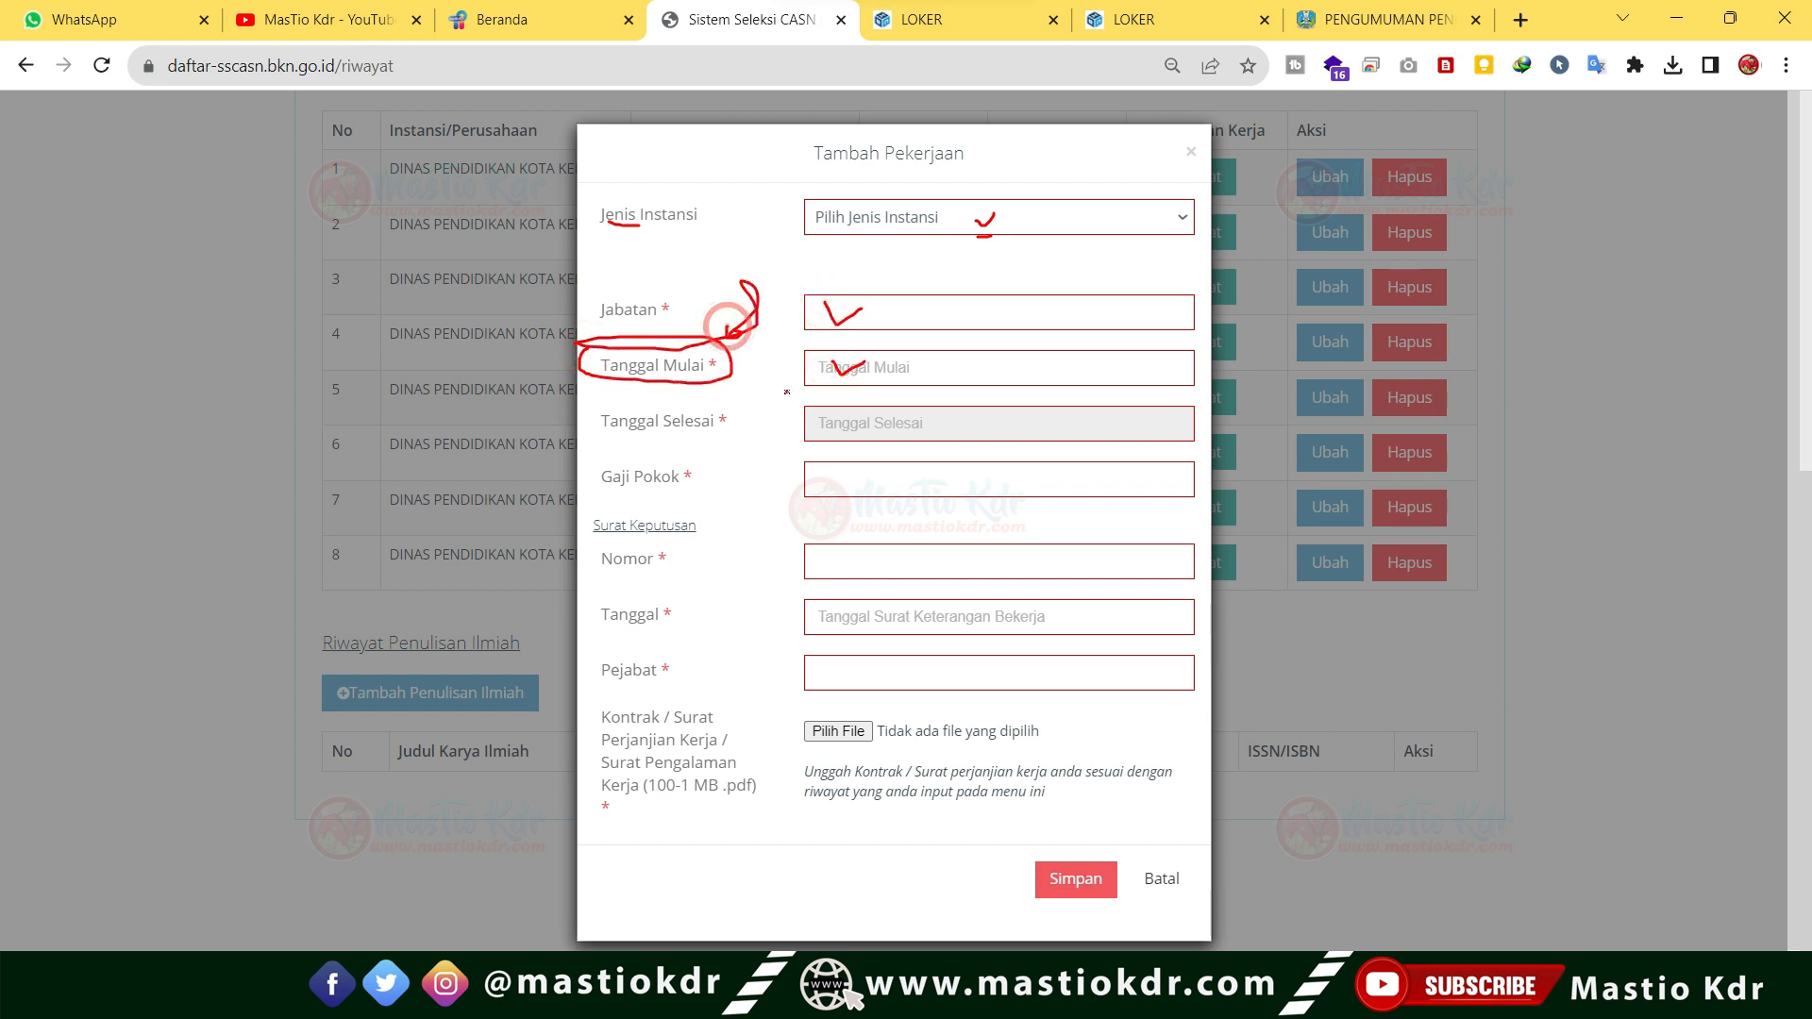
Circle the Tanggal Selesai, Gaji Pokok and Nomor labels and add arrows at Gaji Pokok and Nomor.
mouse_move(592, 407)
left_mouse_down()
mouse_move(750, 440)
mouse_move(578, 404)
left_mouse_up()
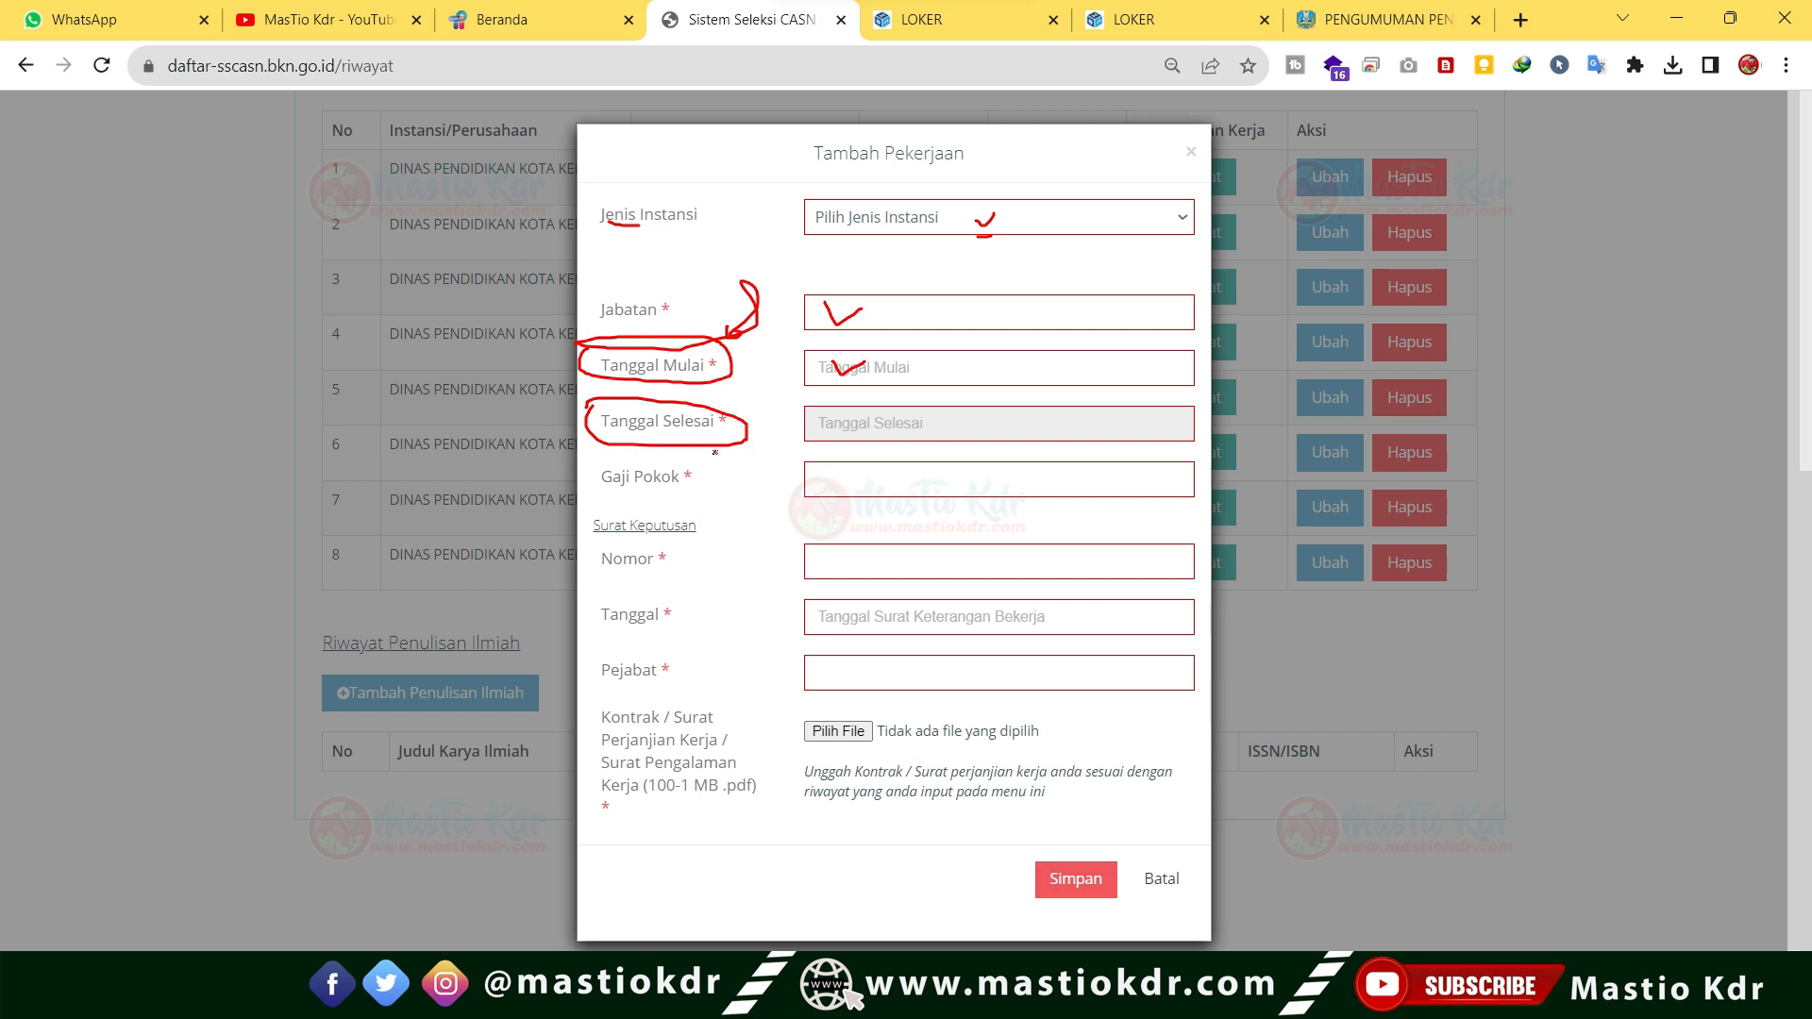
mouse_move(593, 461)
left_mouse_down()
mouse_move(603, 495)
mouse_move(594, 451)
mouse_move(547, 470)
left_mouse_up()
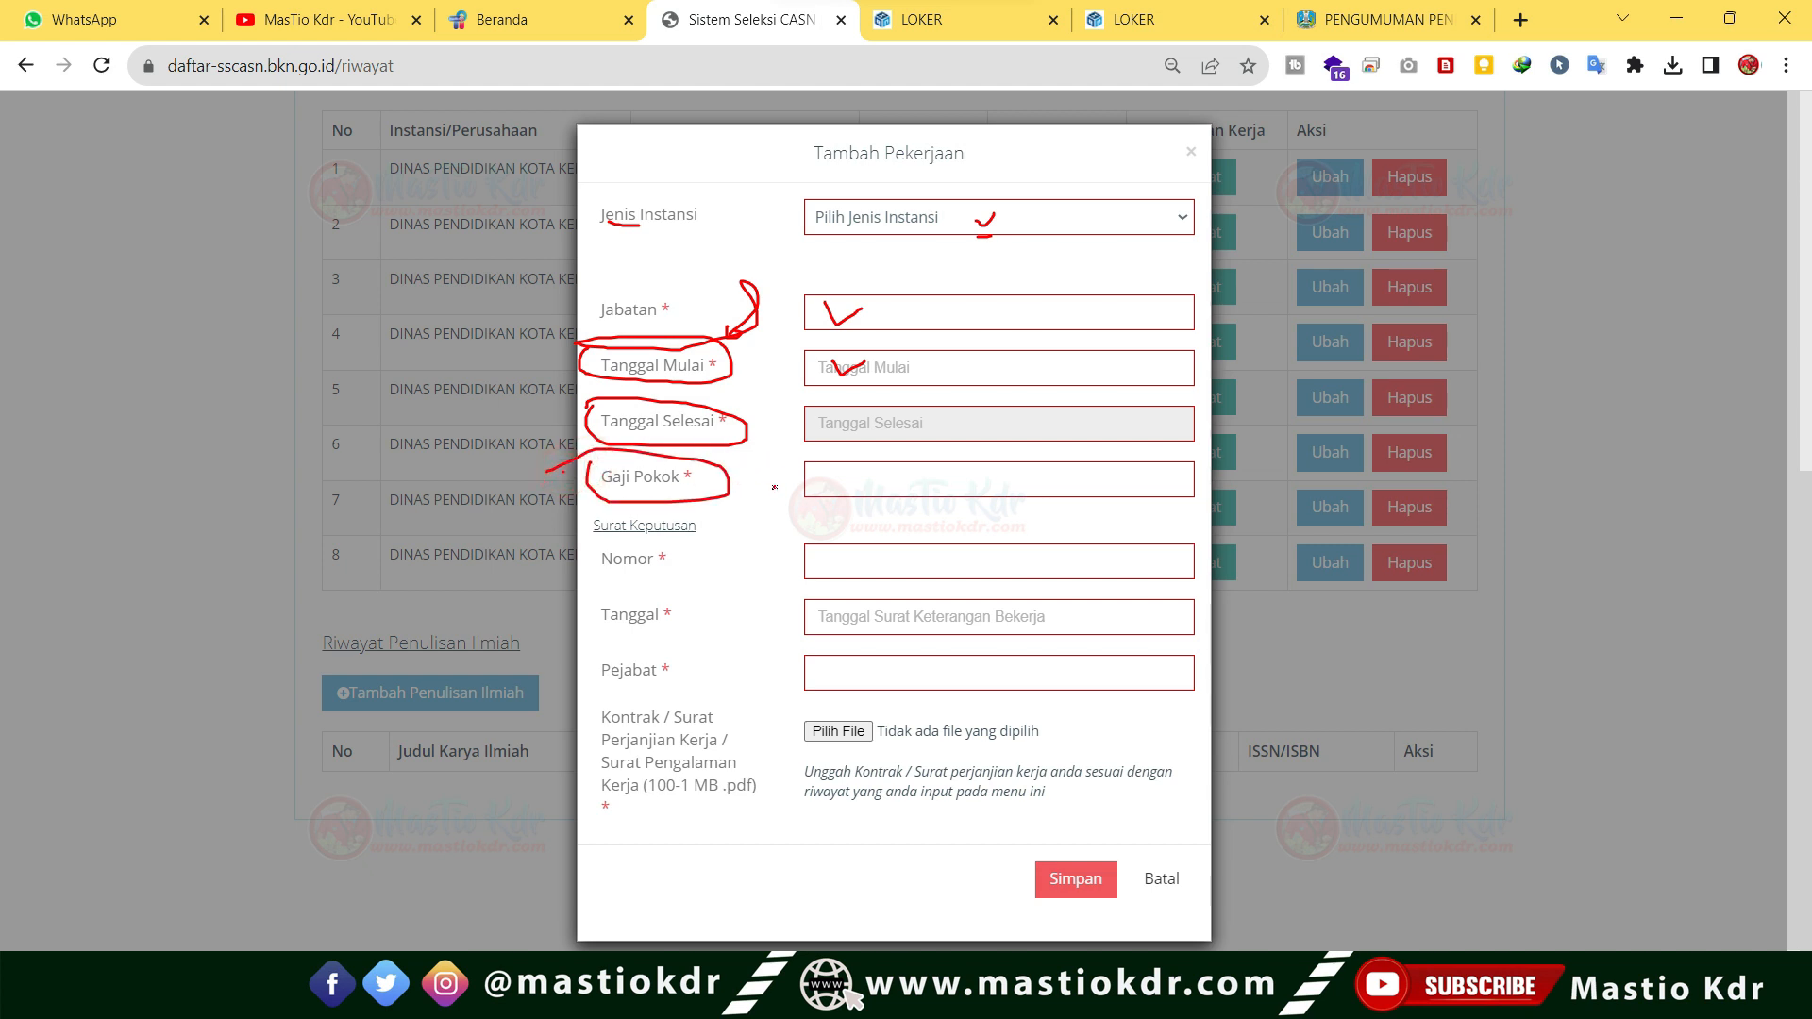
left_click_drag(754, 436, 741, 477)
mouse_move(657, 567)
left_mouse_down()
mouse_move(598, 583)
mouse_move(672, 564)
mouse_move(587, 553)
left_mouse_up()
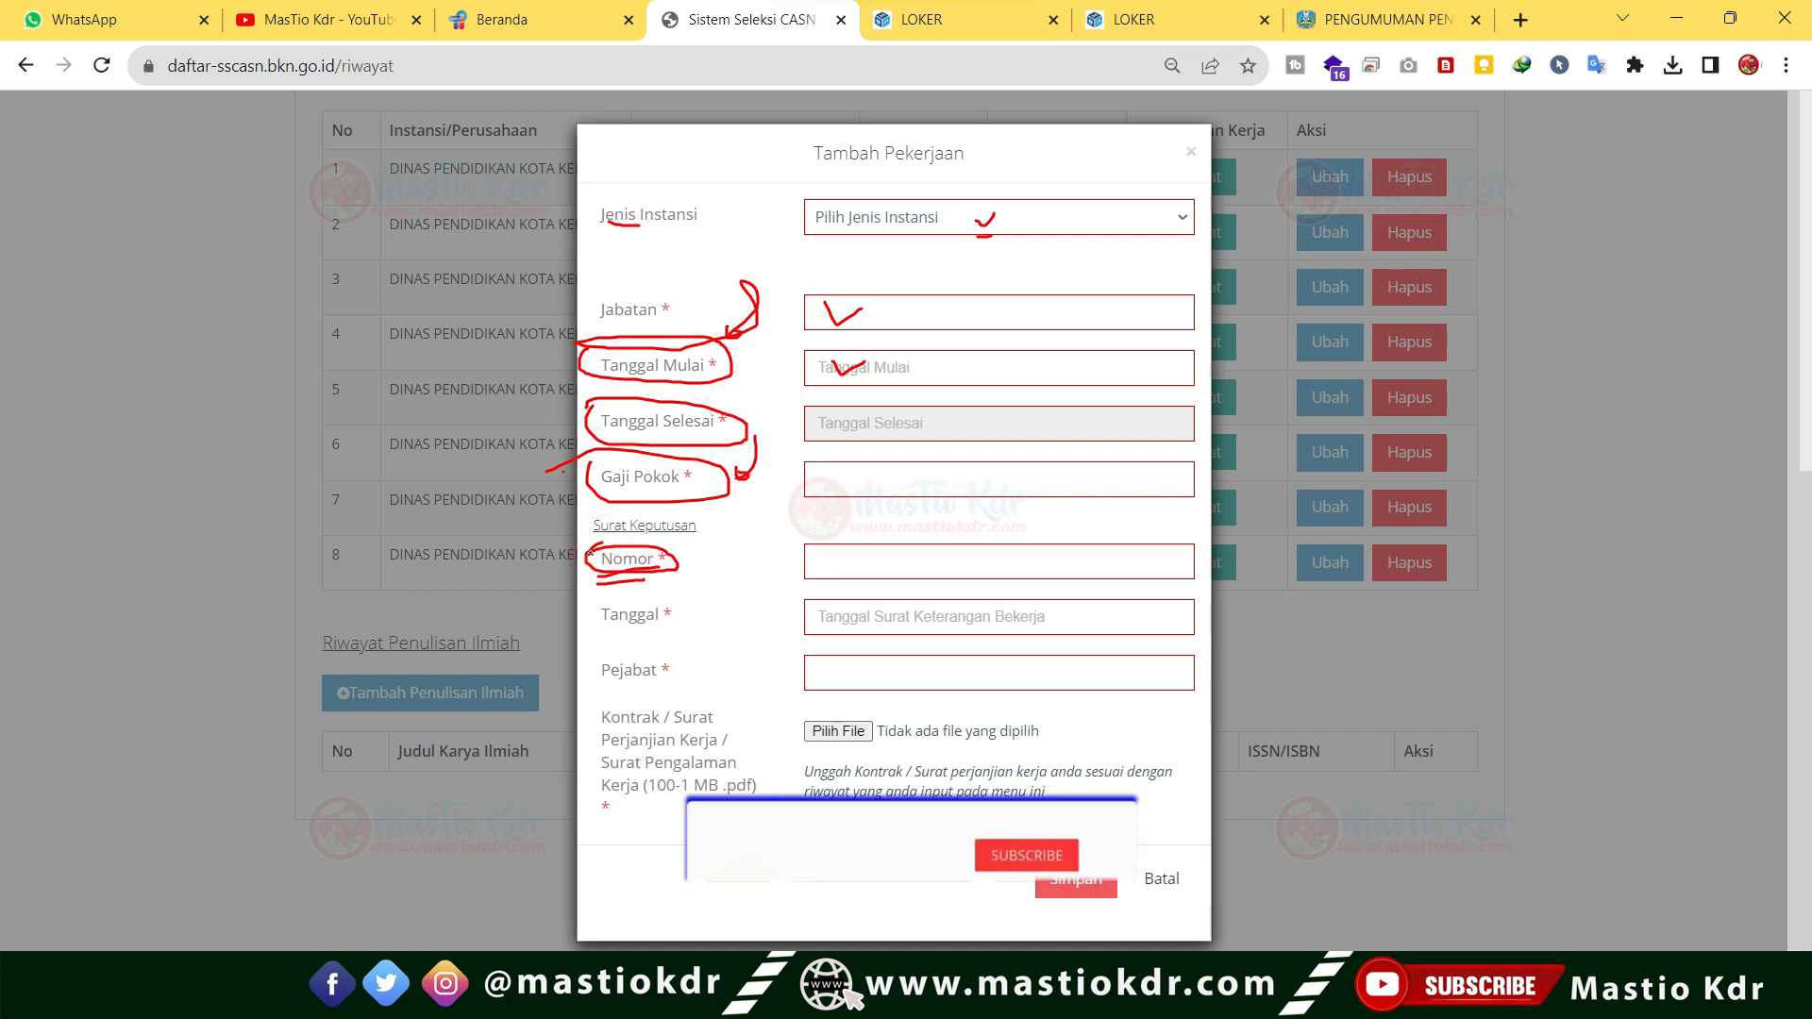
left_click_drag(682, 564, 722, 521)
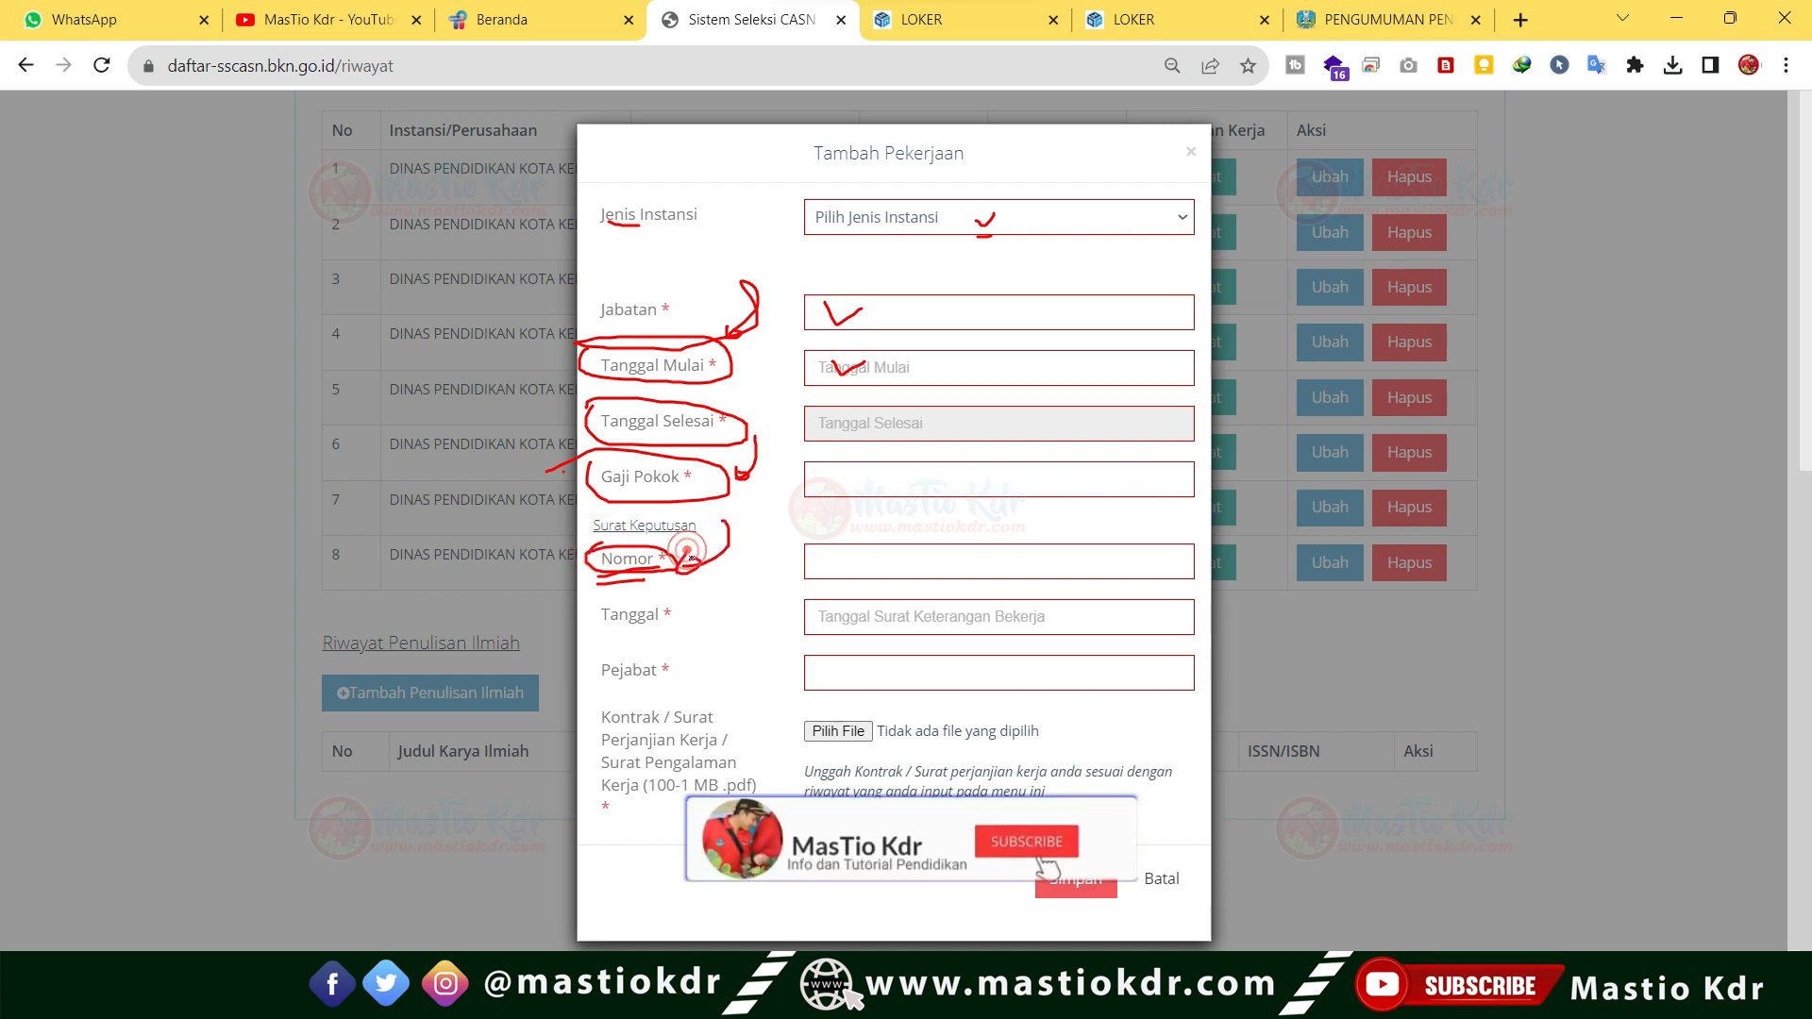
Underline Tanggal, circle Pejabat, and mark the Kontrak / Surat Perjanjian Kerja upload requirement and its note.
left_click_drag(583, 630, 693, 622)
mouse_move(604, 677)
left_mouse_down()
mouse_move(589, 660)
mouse_move(693, 668)
mouse_move(604, 651)
left_mouse_up()
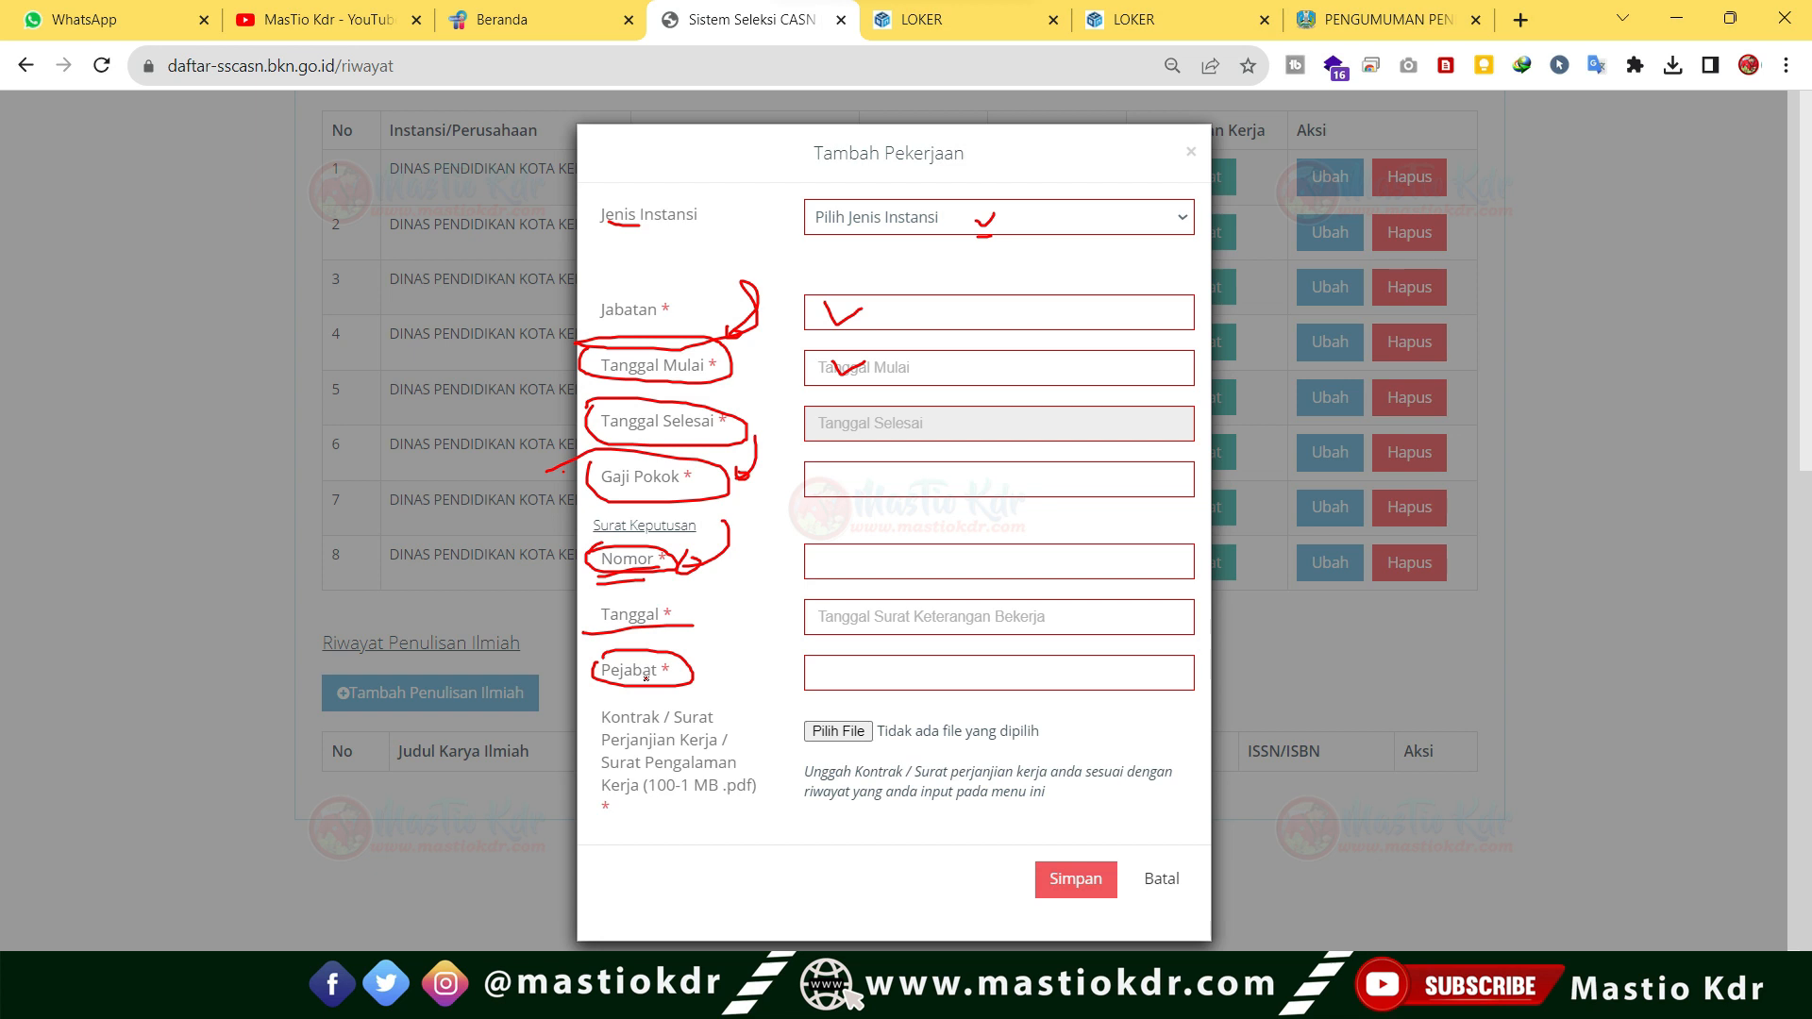
mouse_move(647, 725)
left_mouse_down()
mouse_move(715, 722)
mouse_move(687, 771)
left_mouse_up()
left_click_drag(589, 807, 700, 800)
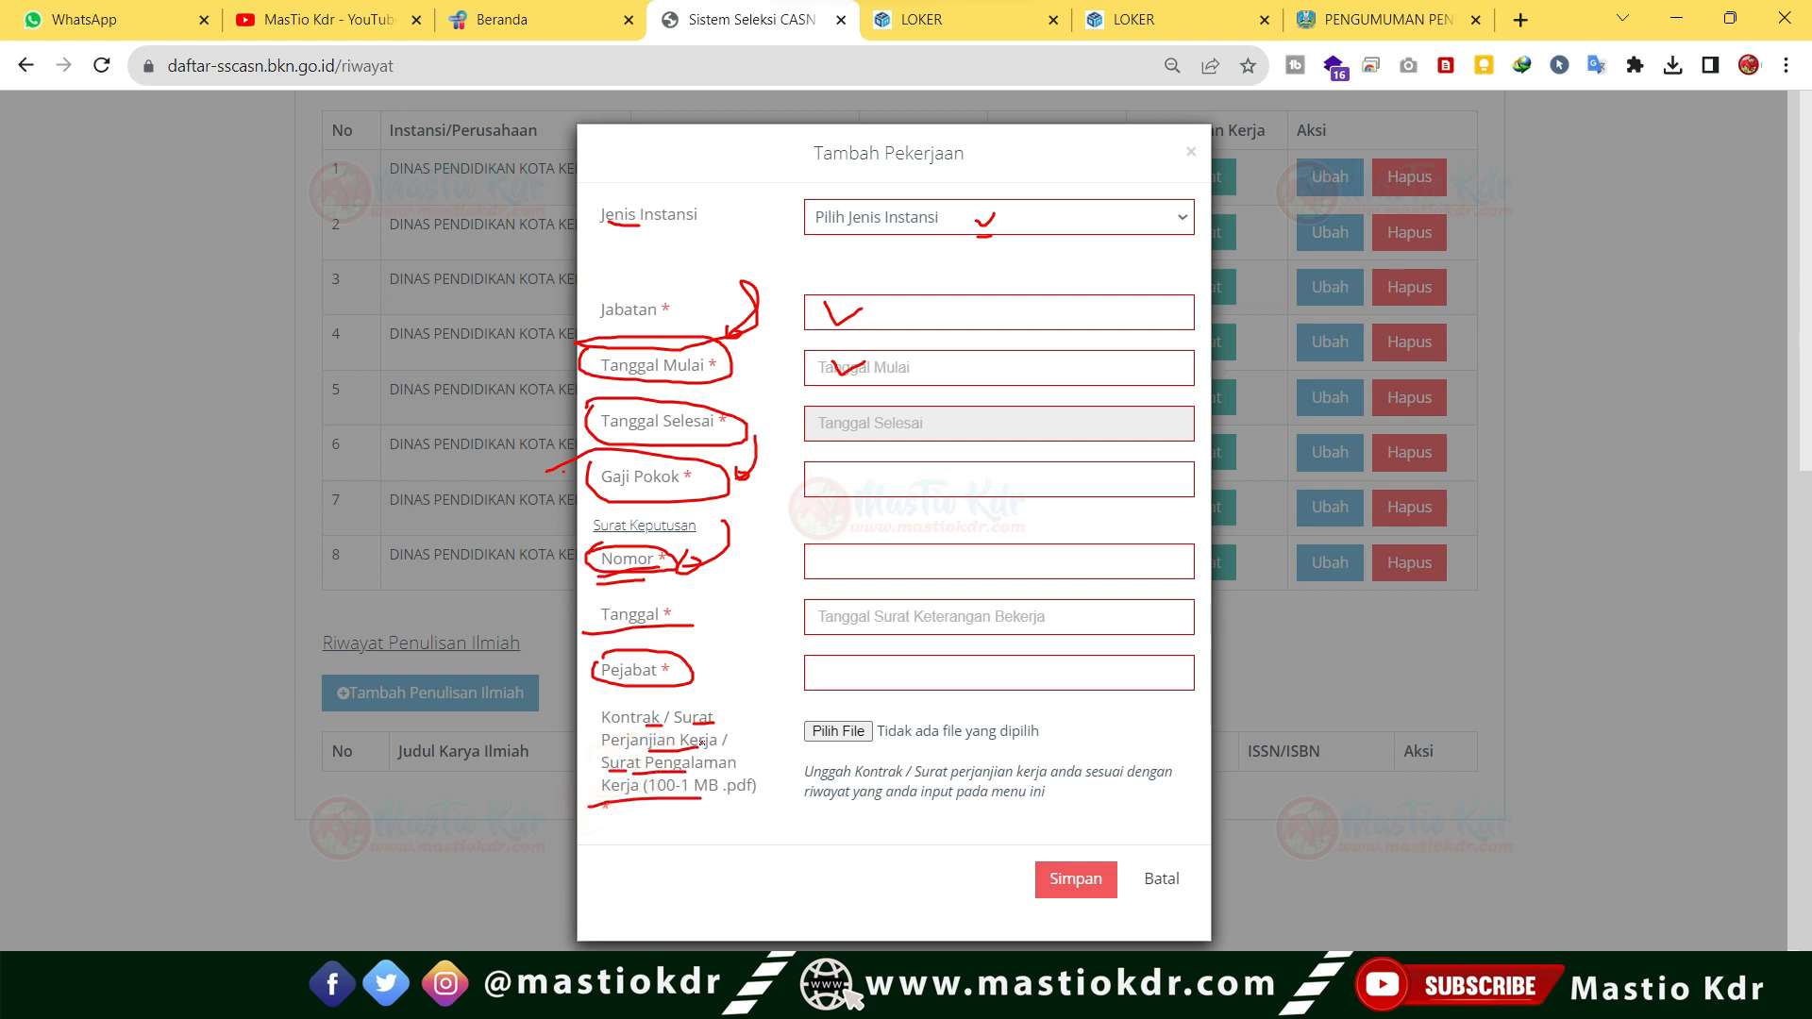
left_click_drag(752, 698, 754, 764)
mouse_move(798, 806)
left_mouse_down()
mouse_move(955, 802)
mouse_move(955, 822)
left_mouse_up()
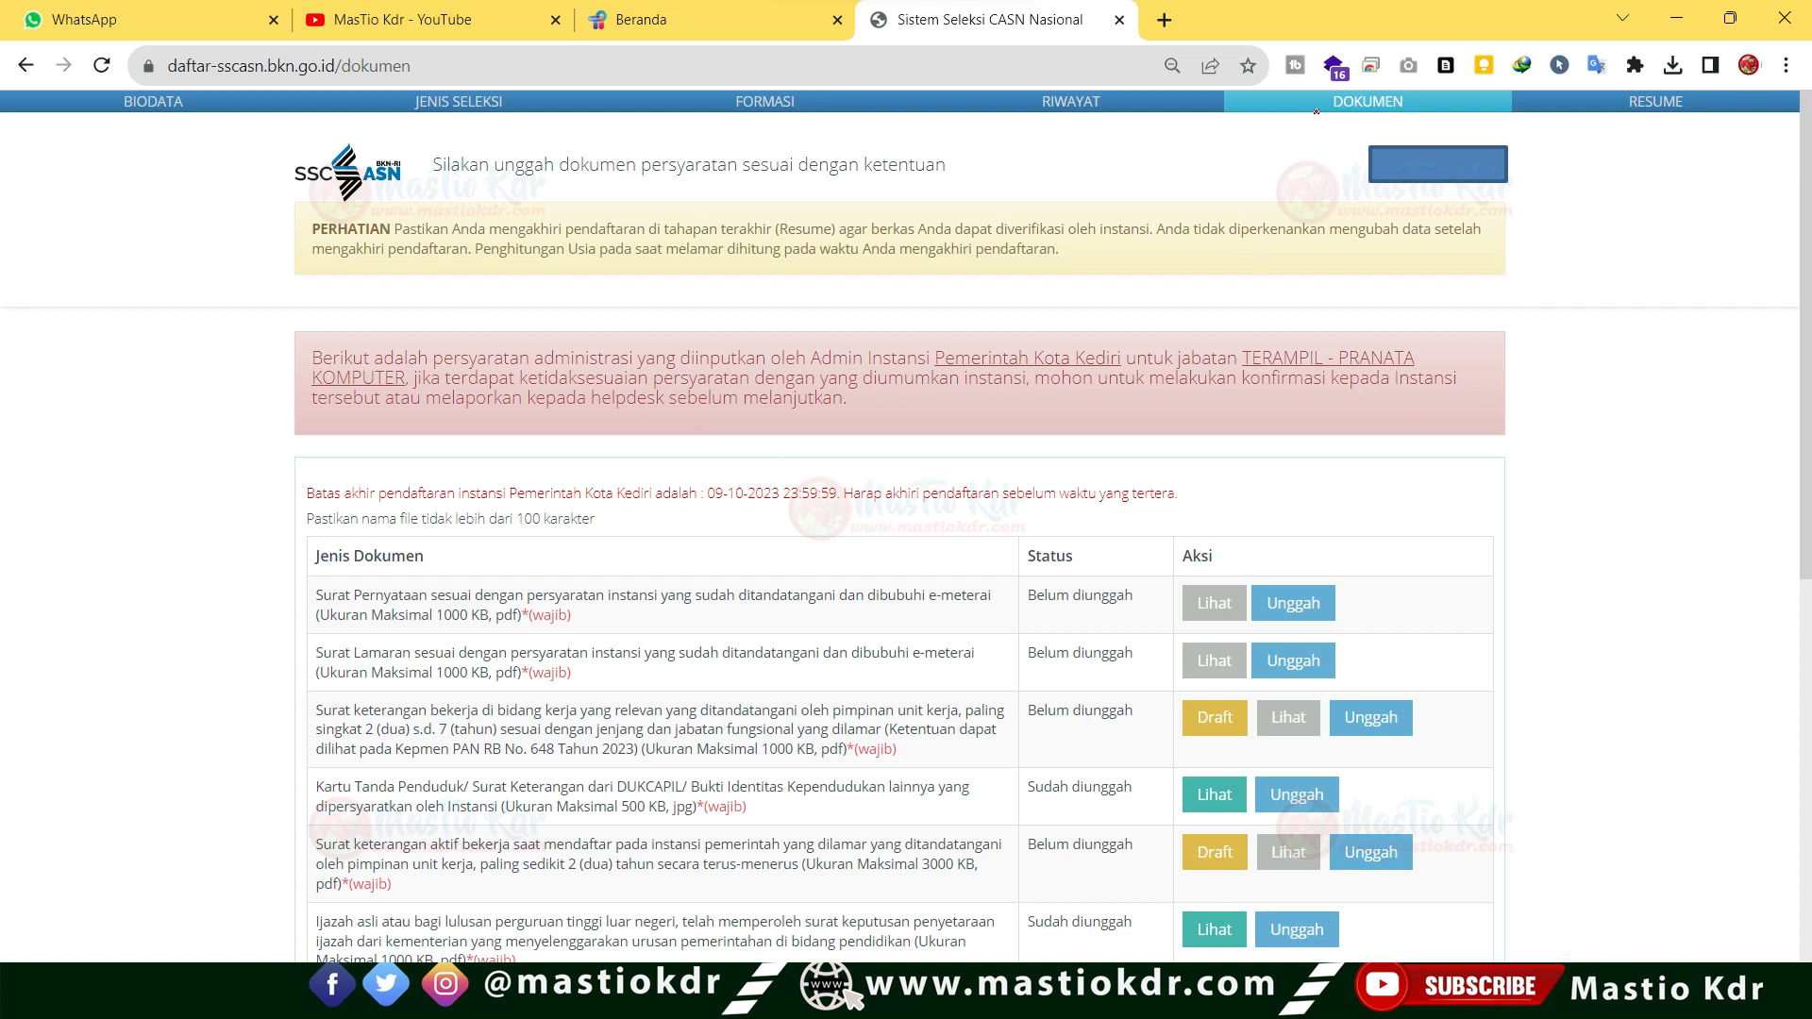
On the document upload slide, circle Dokumen, underline the site address, and mark the Surat keterangan bekerja row with an arrow and underline.
mouse_move(1310, 106)
left_mouse_down()
mouse_move(1425, 92)
mouse_move(1306, 97)
left_mouse_up()
left_click_drag(319, 94, 233, 91)
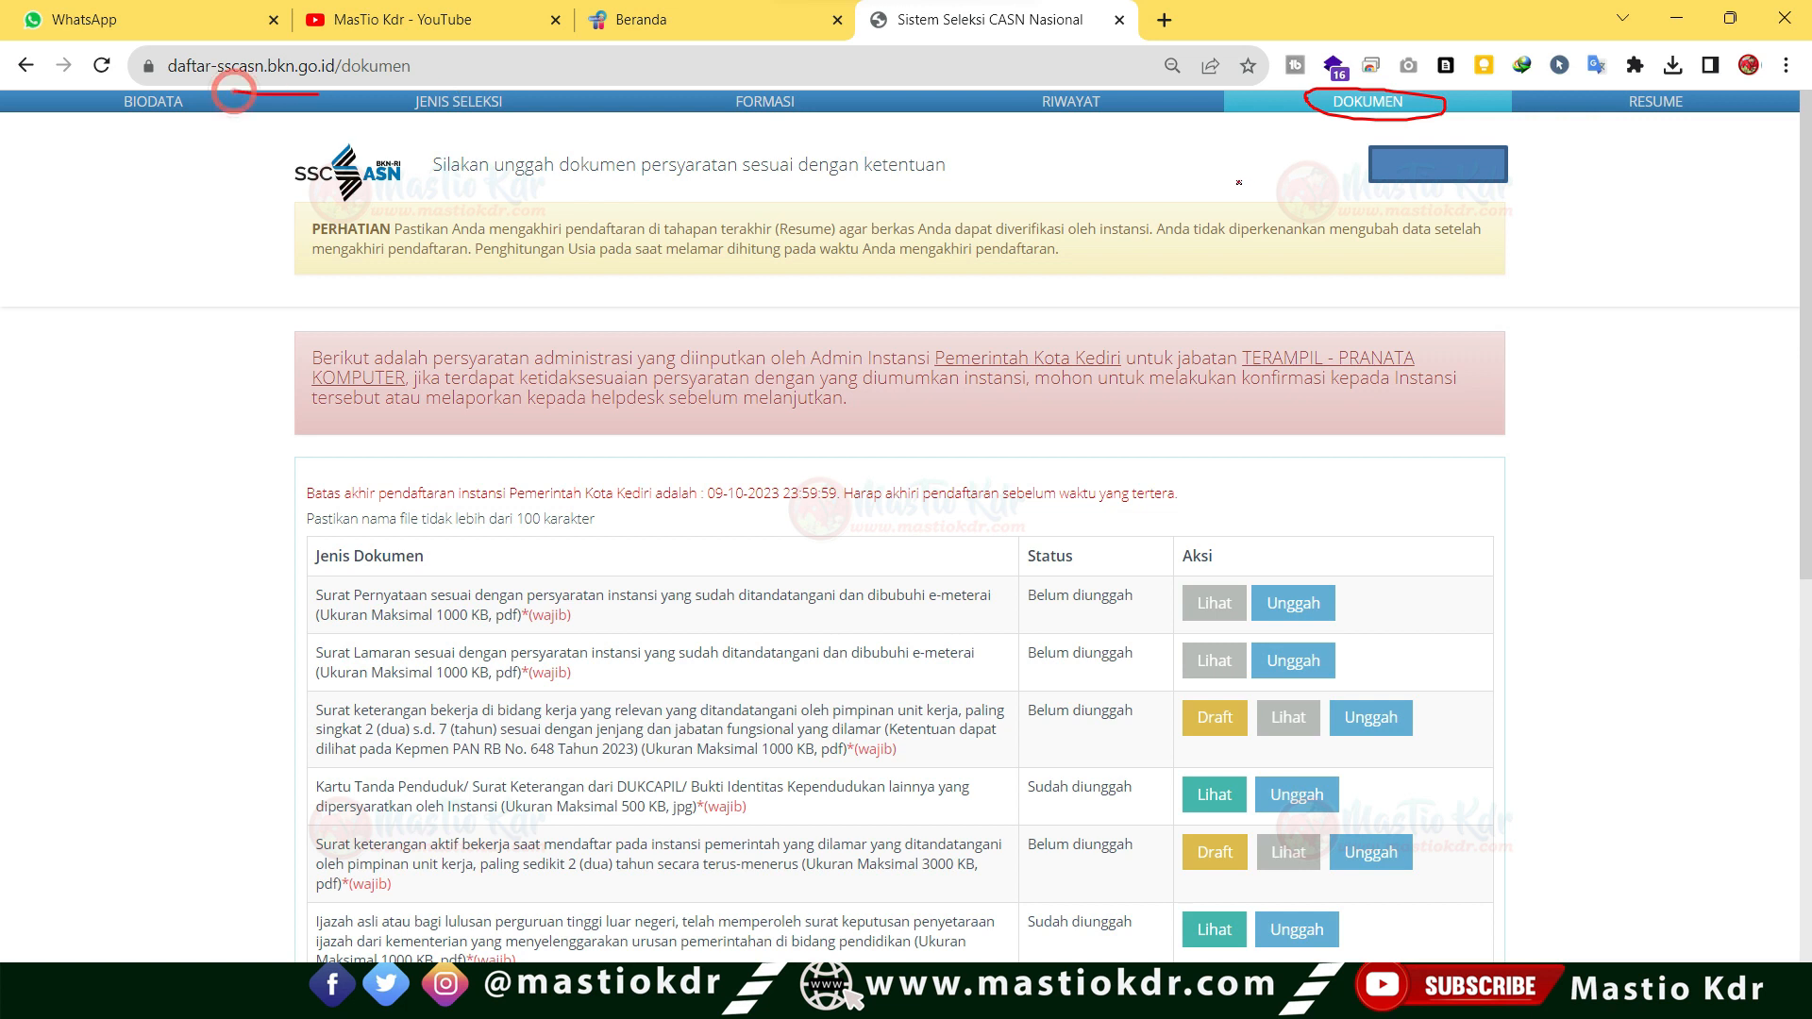
left_click_drag(422, 719, 494, 717)
mouse_move(242, 716)
left_mouse_down()
mouse_move(321, 706)
mouse_move(284, 734)
left_mouse_up()
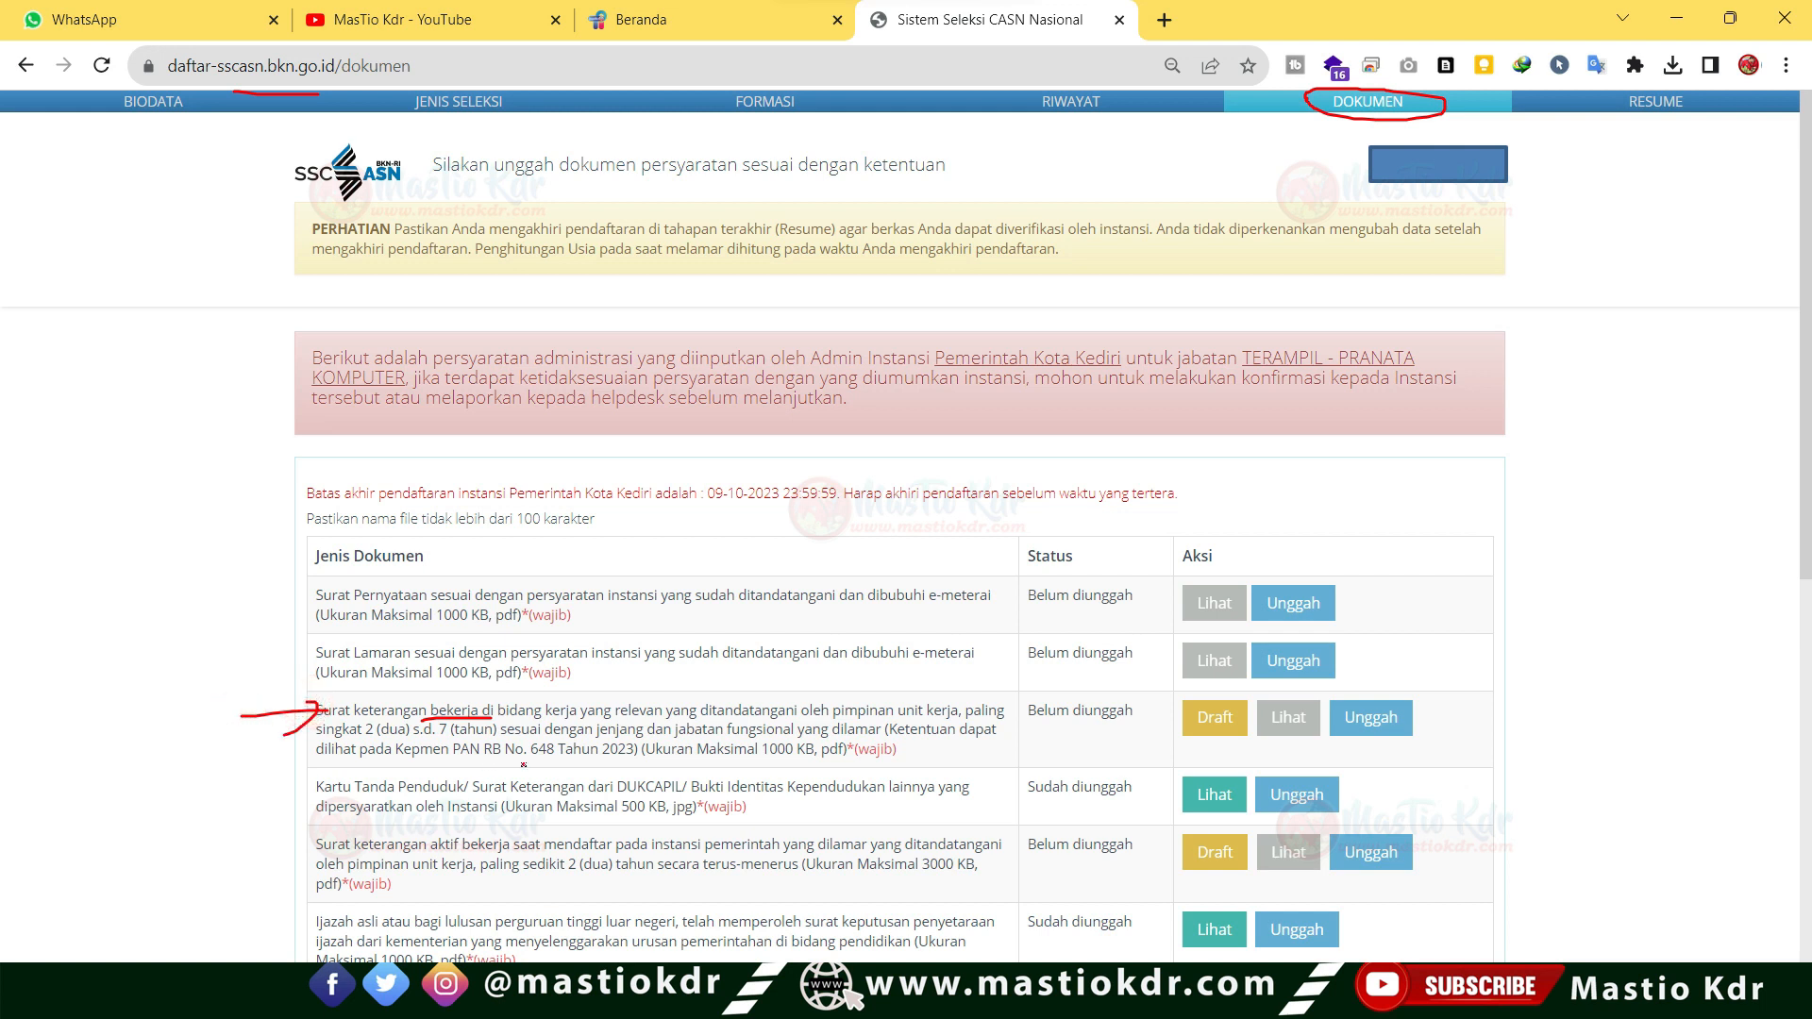
Point an arrow at the Surat keterangan aktif bekerja row and underline the word bekerja in it.
left_click_drag(248, 848, 307, 845)
mouse_move(279, 833)
left_mouse_down()
mouse_move(304, 847)
mouse_move(257, 881)
left_mouse_up()
left_click_drag(459, 857, 485, 855)
Circle Draft in both employment letter rows and number the rows 1 and 2.
mouse_move(1190, 696)
left_mouse_down()
mouse_move(1191, 733)
mouse_move(1253, 719)
mouse_move(1177, 703)
left_mouse_up()
mouse_move(1200, 830)
left_mouse_down()
mouse_move(1191, 873)
mouse_move(1244, 854)
mouse_move(1167, 835)
left_mouse_up()
mouse_move(1430, 712)
left_mouse_down()
mouse_move(1433, 744)
mouse_move(1469, 703)
mouse_move(1413, 694)
left_mouse_up()
mouse_move(1425, 828)
left_mouse_down()
mouse_move(1468, 882)
mouse_move(1449, 814)
left_mouse_up()
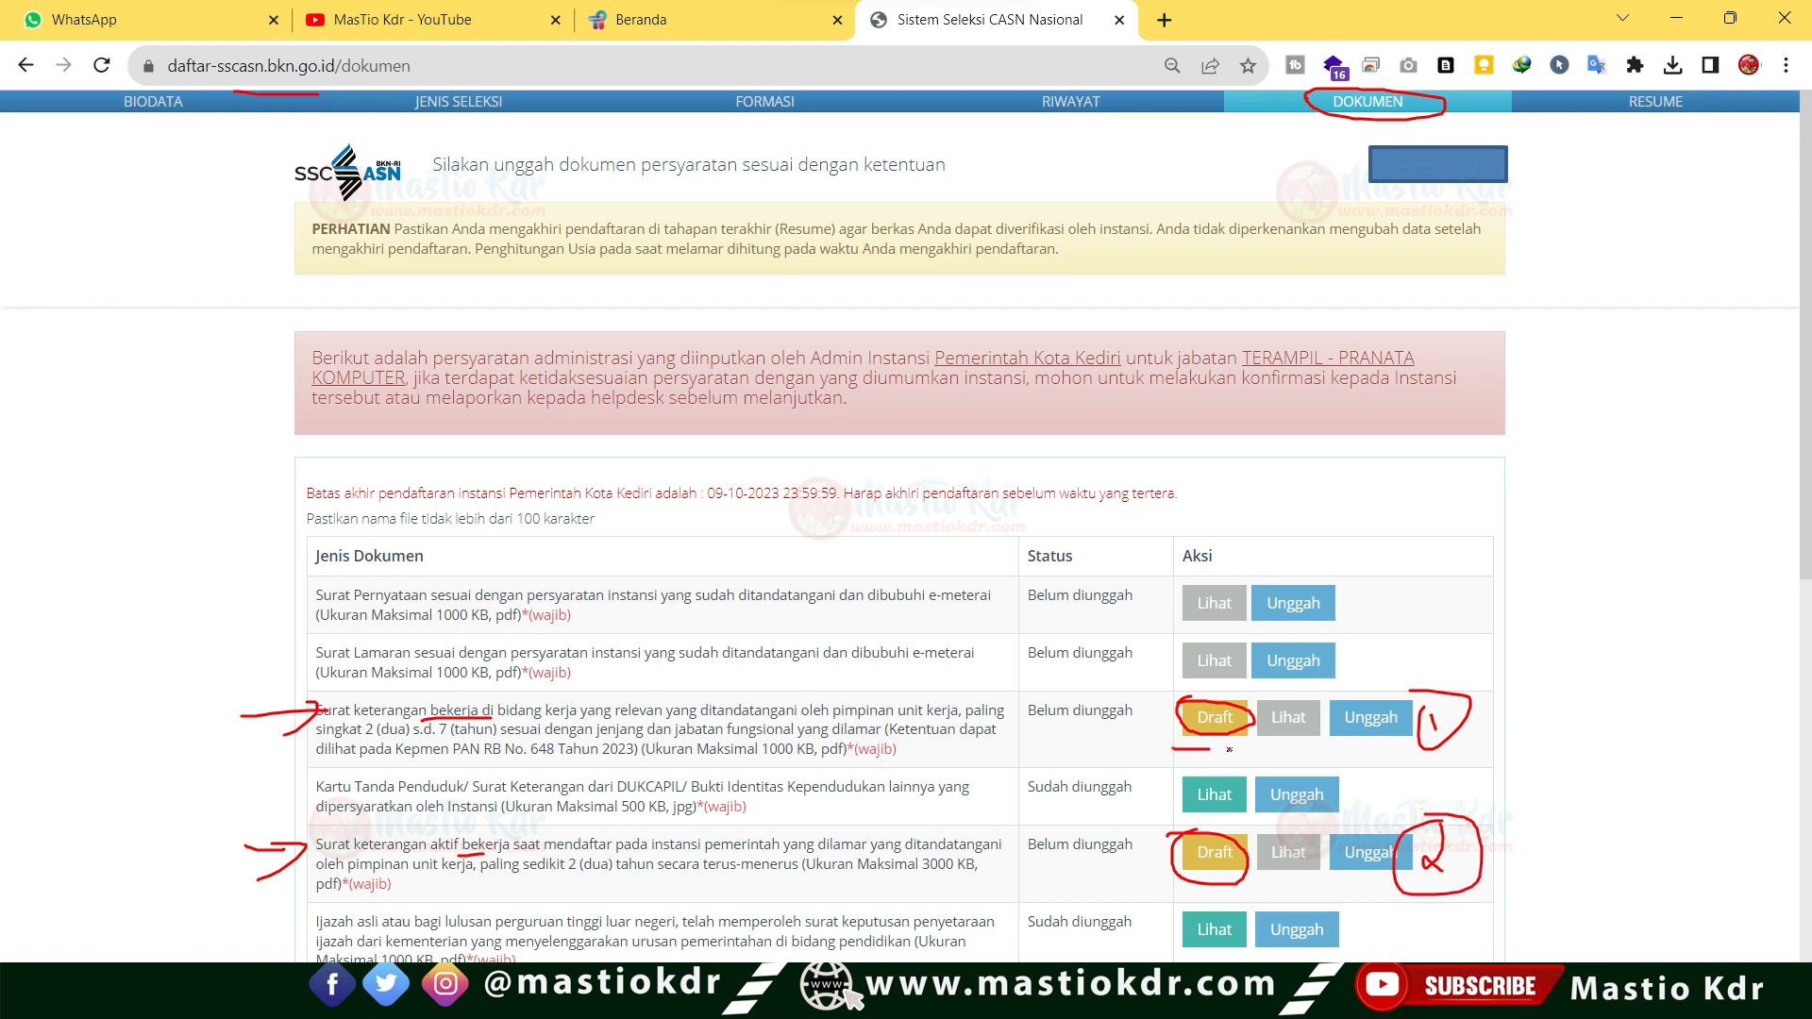
Show the slide with the sample work-experience letter, underline the loker.bkn.go.id address, and circle the letter's title.
left_click(1213, 721)
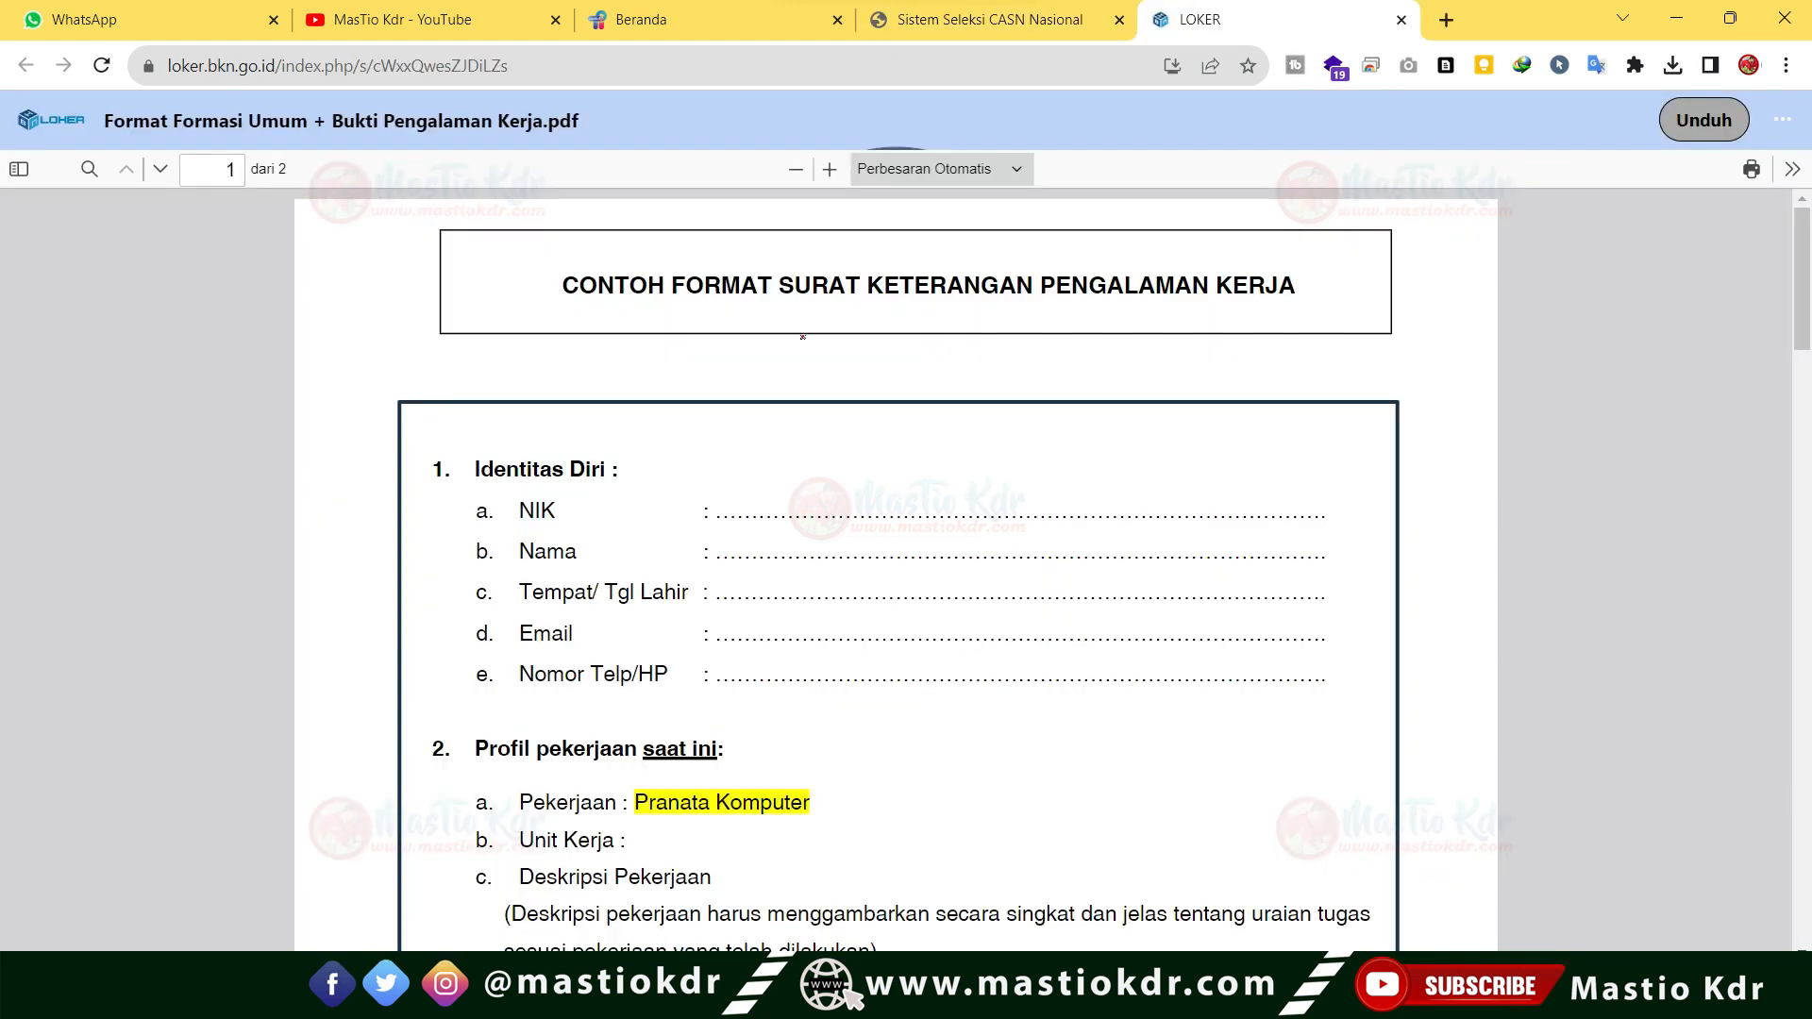
left_click_drag(175, 80, 236, 85)
mouse_move(554, 251)
left_mouse_down()
mouse_move(585, 320)
mouse_move(1226, 326)
mouse_move(1122, 240)
mouse_move(560, 258)
mouse_move(590, 264)
left_mouse_up()
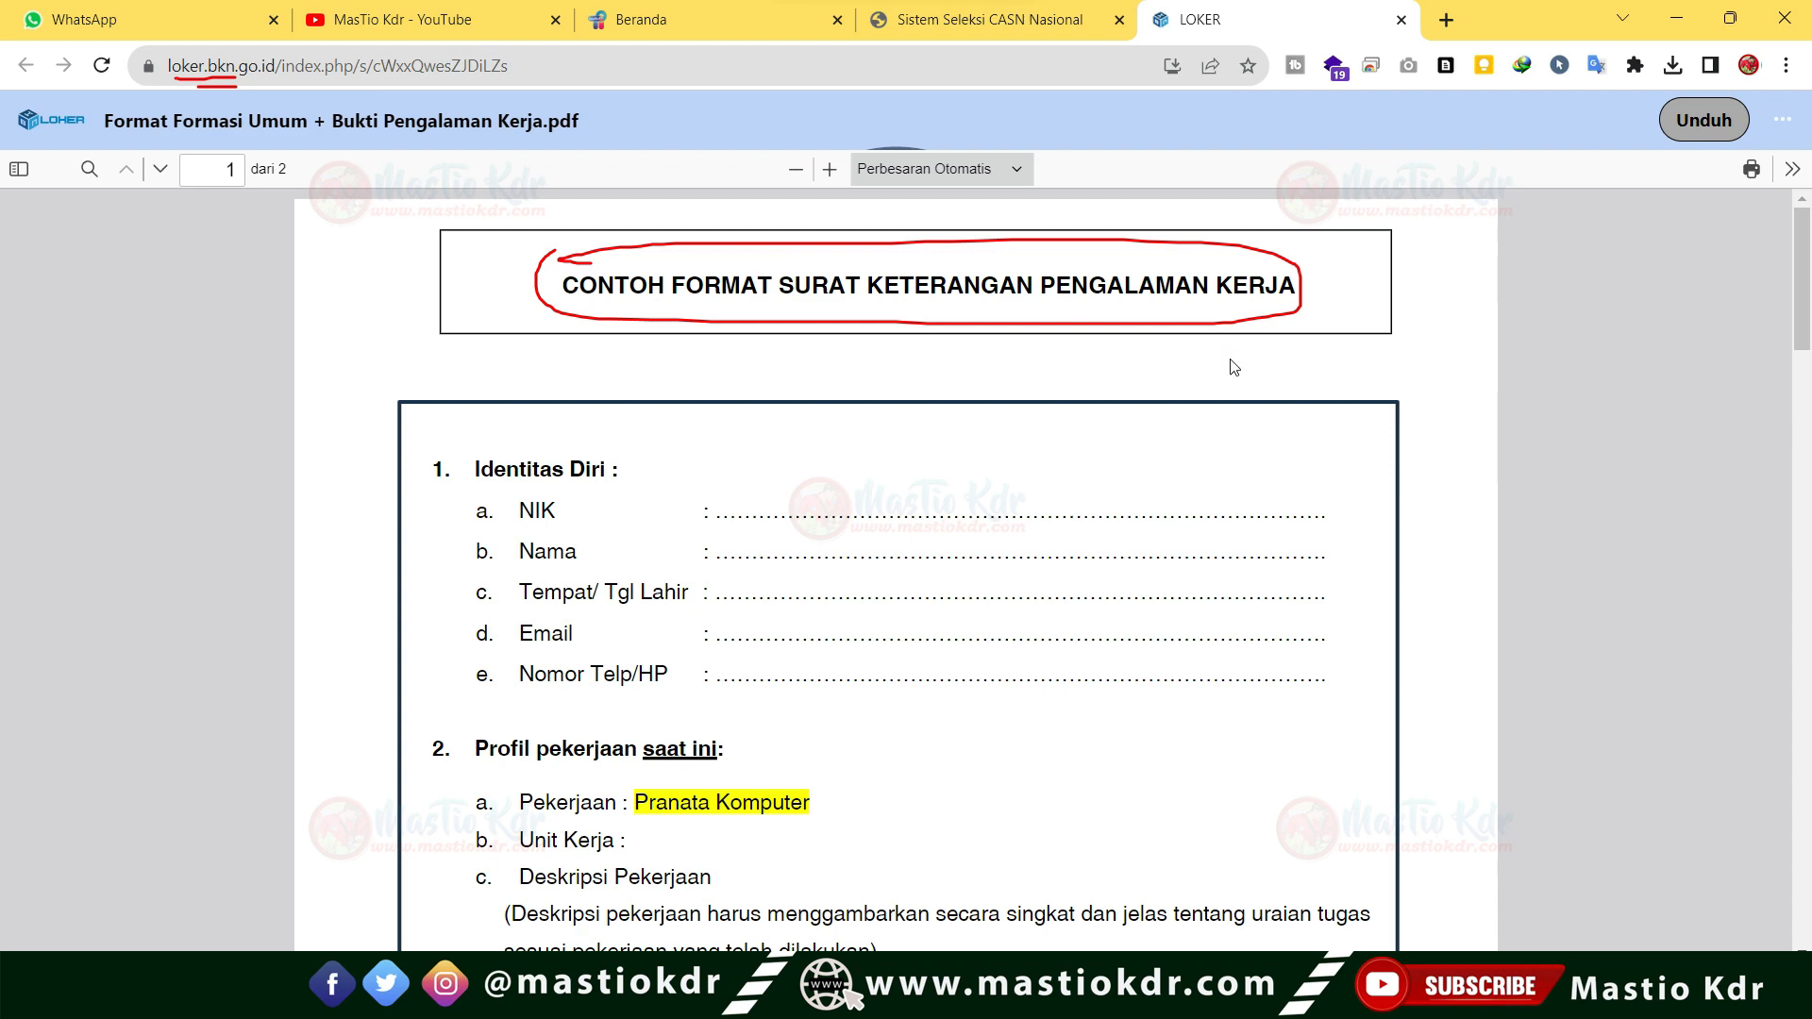
Switch to PDF-XChange Editor with the Format Formasi Umum + Bukti Pengalaman Kerja file and underline the letter's title in red.
key("alt+Tab")
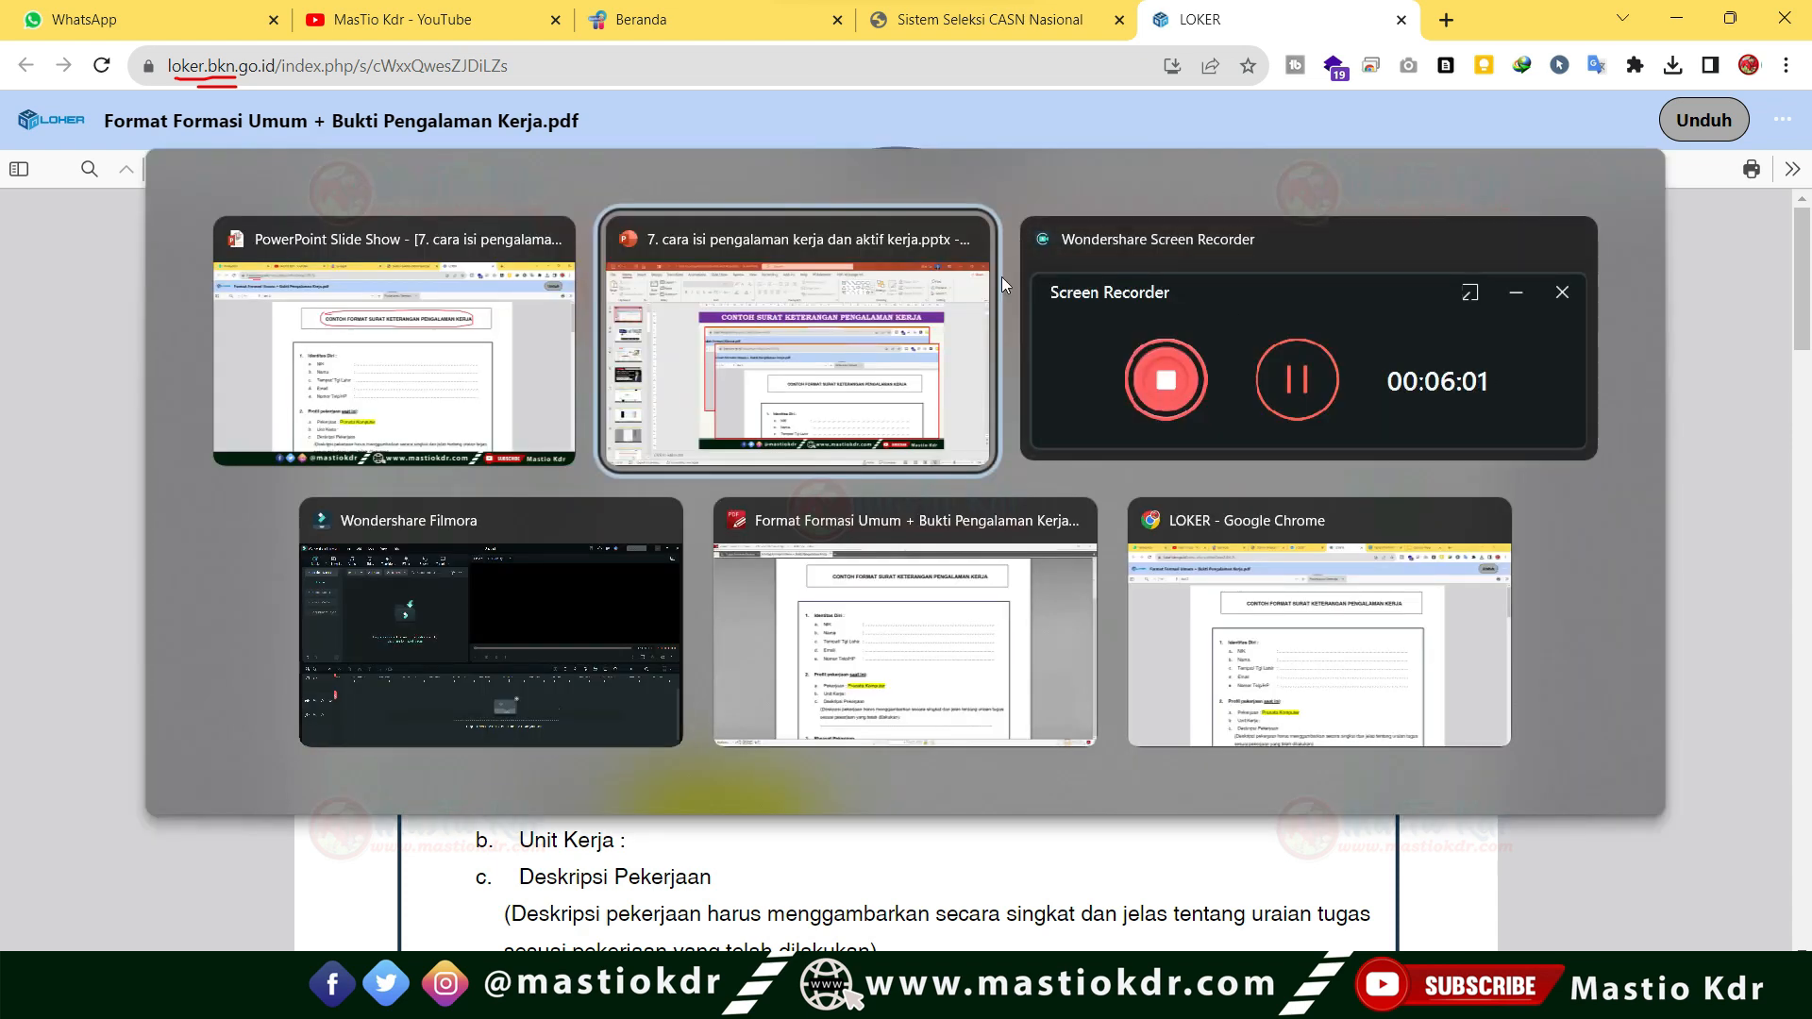
left_click(931, 701)
mouse_move(612, 182)
left_mouse_down()
mouse_move(616, 215)
mouse_move(1115, 205)
mouse_move(1183, 182)
mouse_move(1276, 202)
left_mouse_up()
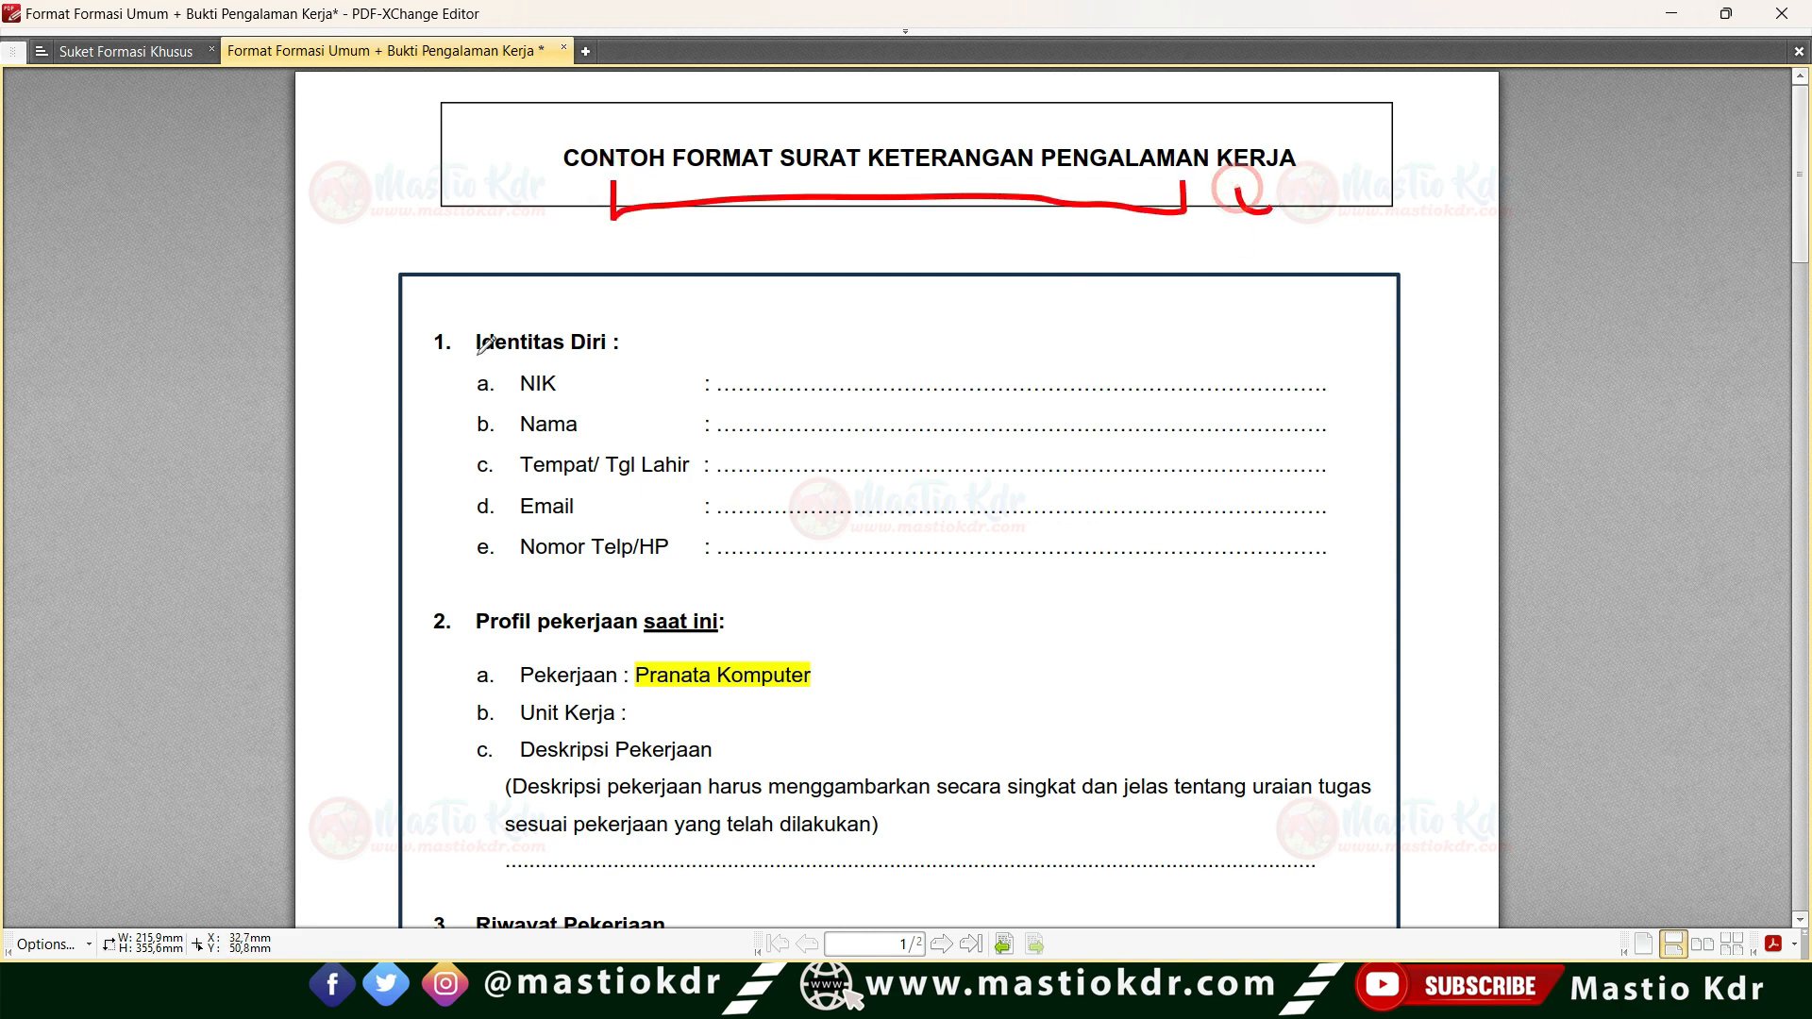
Mark the Identitas Diri heading and its personal detail lines, including Tgl Lahir, Email and Nomor Telp/HP, with red pencil strokes.
mouse_move(425, 323)
left_mouse_down()
mouse_move(647, 361)
mouse_move(605, 313)
mouse_move(623, 345)
left_mouse_up()
scroll(623, 351, "down", 1)
mouse_move(609, 426)
left_mouse_down()
mouse_move(681, 424)
mouse_move(648, 452)
left_mouse_up()
left_click_drag(522, 507, 618, 506)
Circle number 2, underline Profil pekerjaan saat ini, Pekerjaan and Deskripsi Pekerjaan, and circle item c.
scroll(752, 477, "down", 4)
mouse_move(451, 319)
left_mouse_down()
mouse_move(408, 332)
mouse_move(445, 317)
mouse_move(538, 362)
mouse_move(664, 361)
left_mouse_up()
scroll(666, 358, "down", 1)
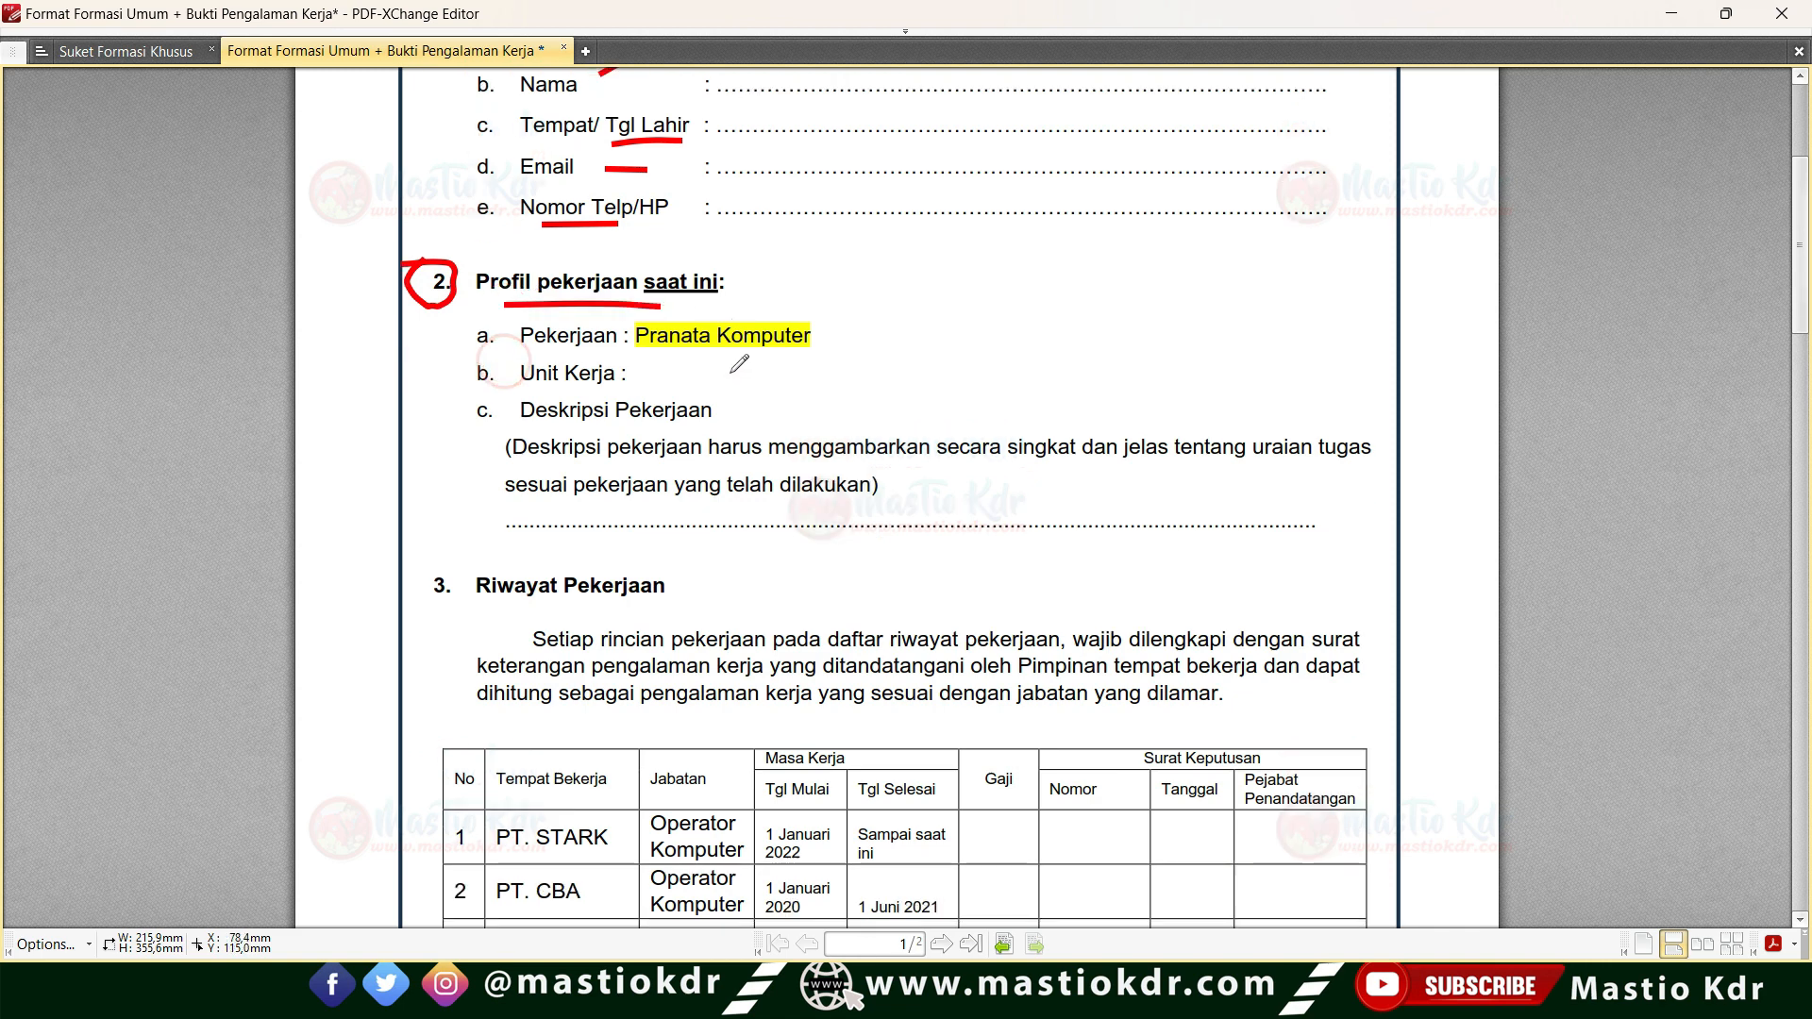
scroll(697, 360, "down", 1)
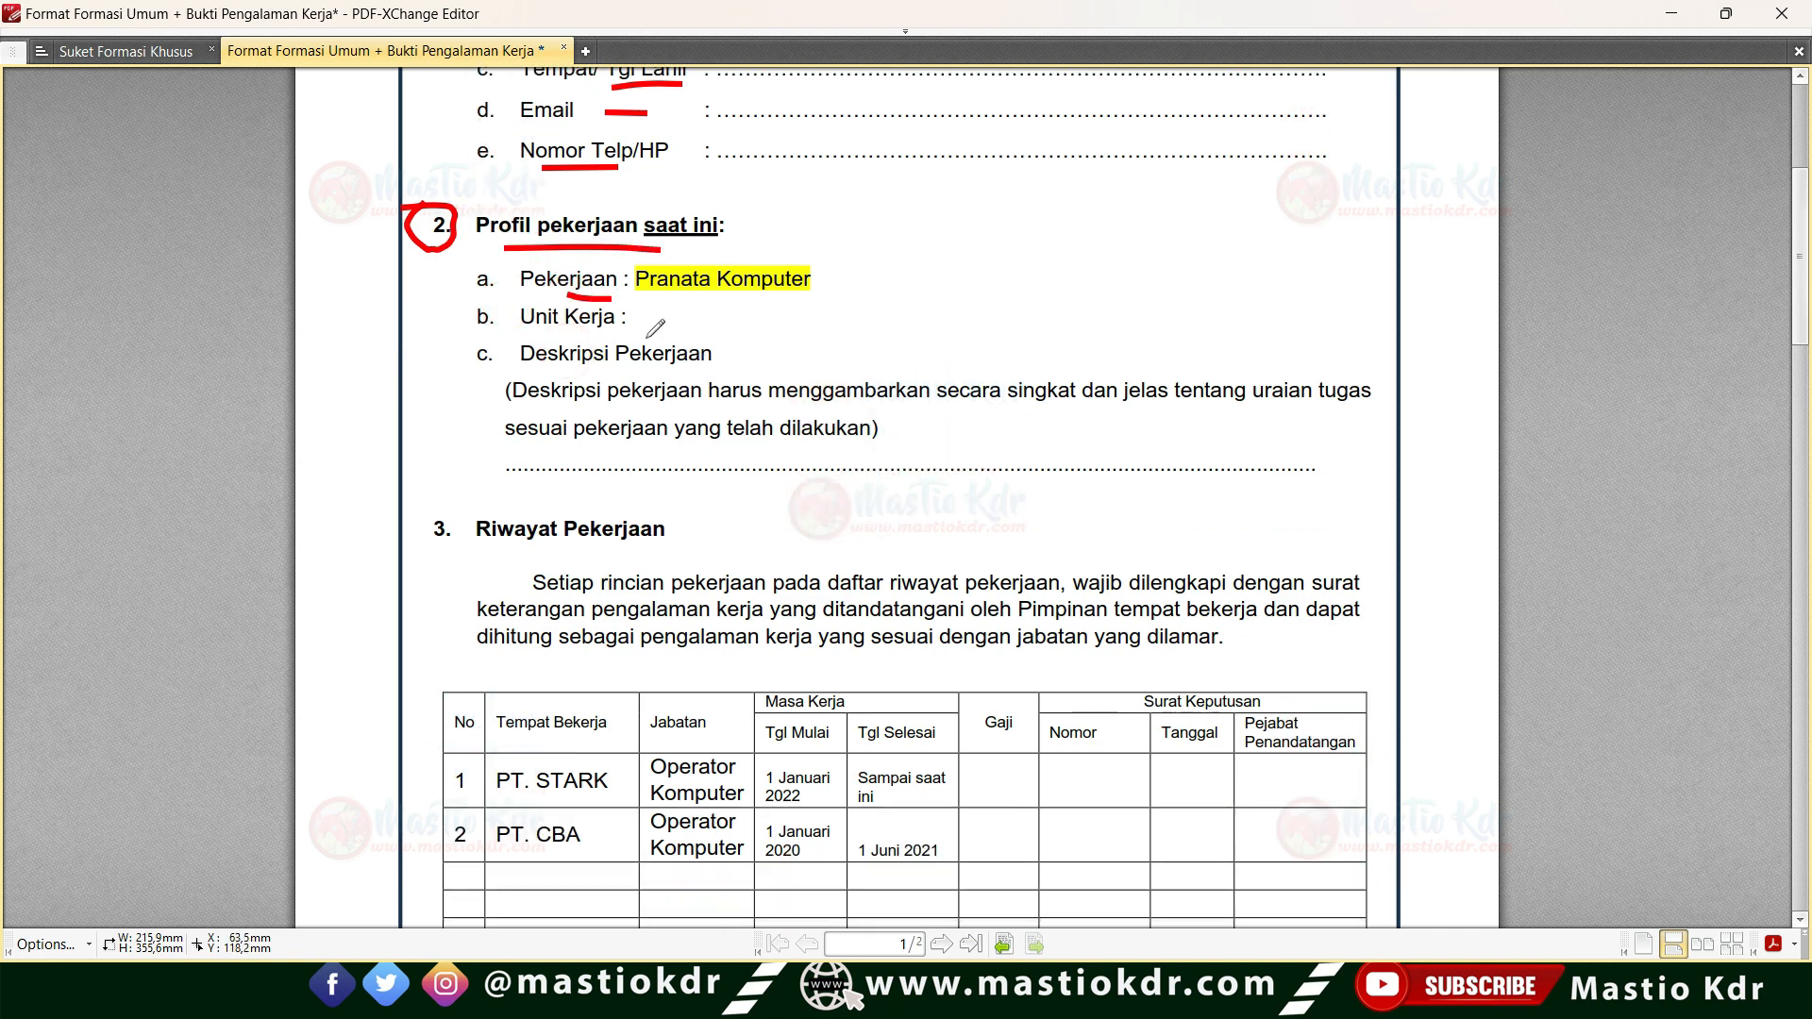
left_click_drag(579, 372, 665, 373)
scroll(623, 372, "down", 1)
mouse_move(466, 293)
left_mouse_down()
mouse_move(451, 288)
mouse_move(479, 283)
mouse_move(413, 311)
mouse_move(443, 335)
mouse_move(467, 288)
left_mouse_up()
Circle number 3 and underline the Riwayat Pekerjaan heading.
scroll(713, 341, "down", 2)
scroll(718, 343, "down", 1)
mouse_move(611, 324)
left_mouse_down()
mouse_move(477, 335)
mouse_move(579, 330)
left_mouse_up()
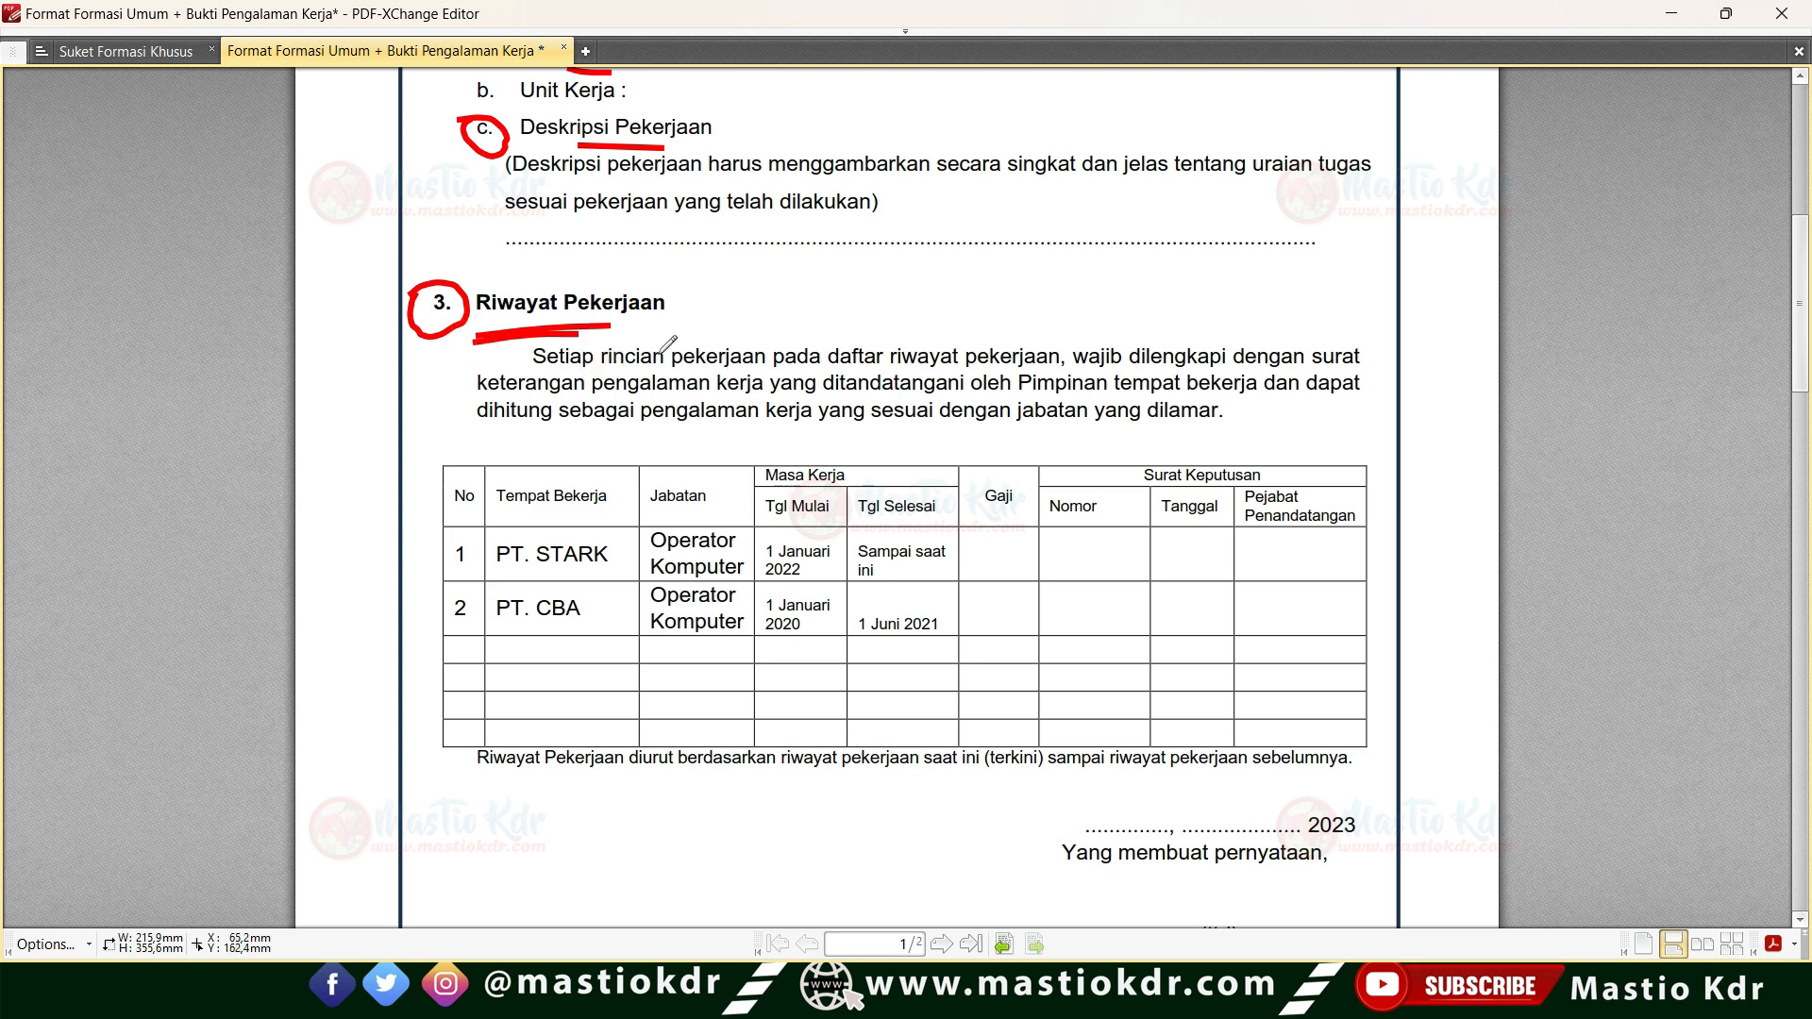
Underline the key phrases in the paragraph below Riwayat Pekerjaan, from rincian pekerjaan through jabatan yang dilamar.
left_click_drag(646, 368, 651, 368)
left_click_drag(698, 369, 1075, 377)
left_click_drag(1191, 365, 1236, 365)
left_click_drag(604, 395, 1326, 398)
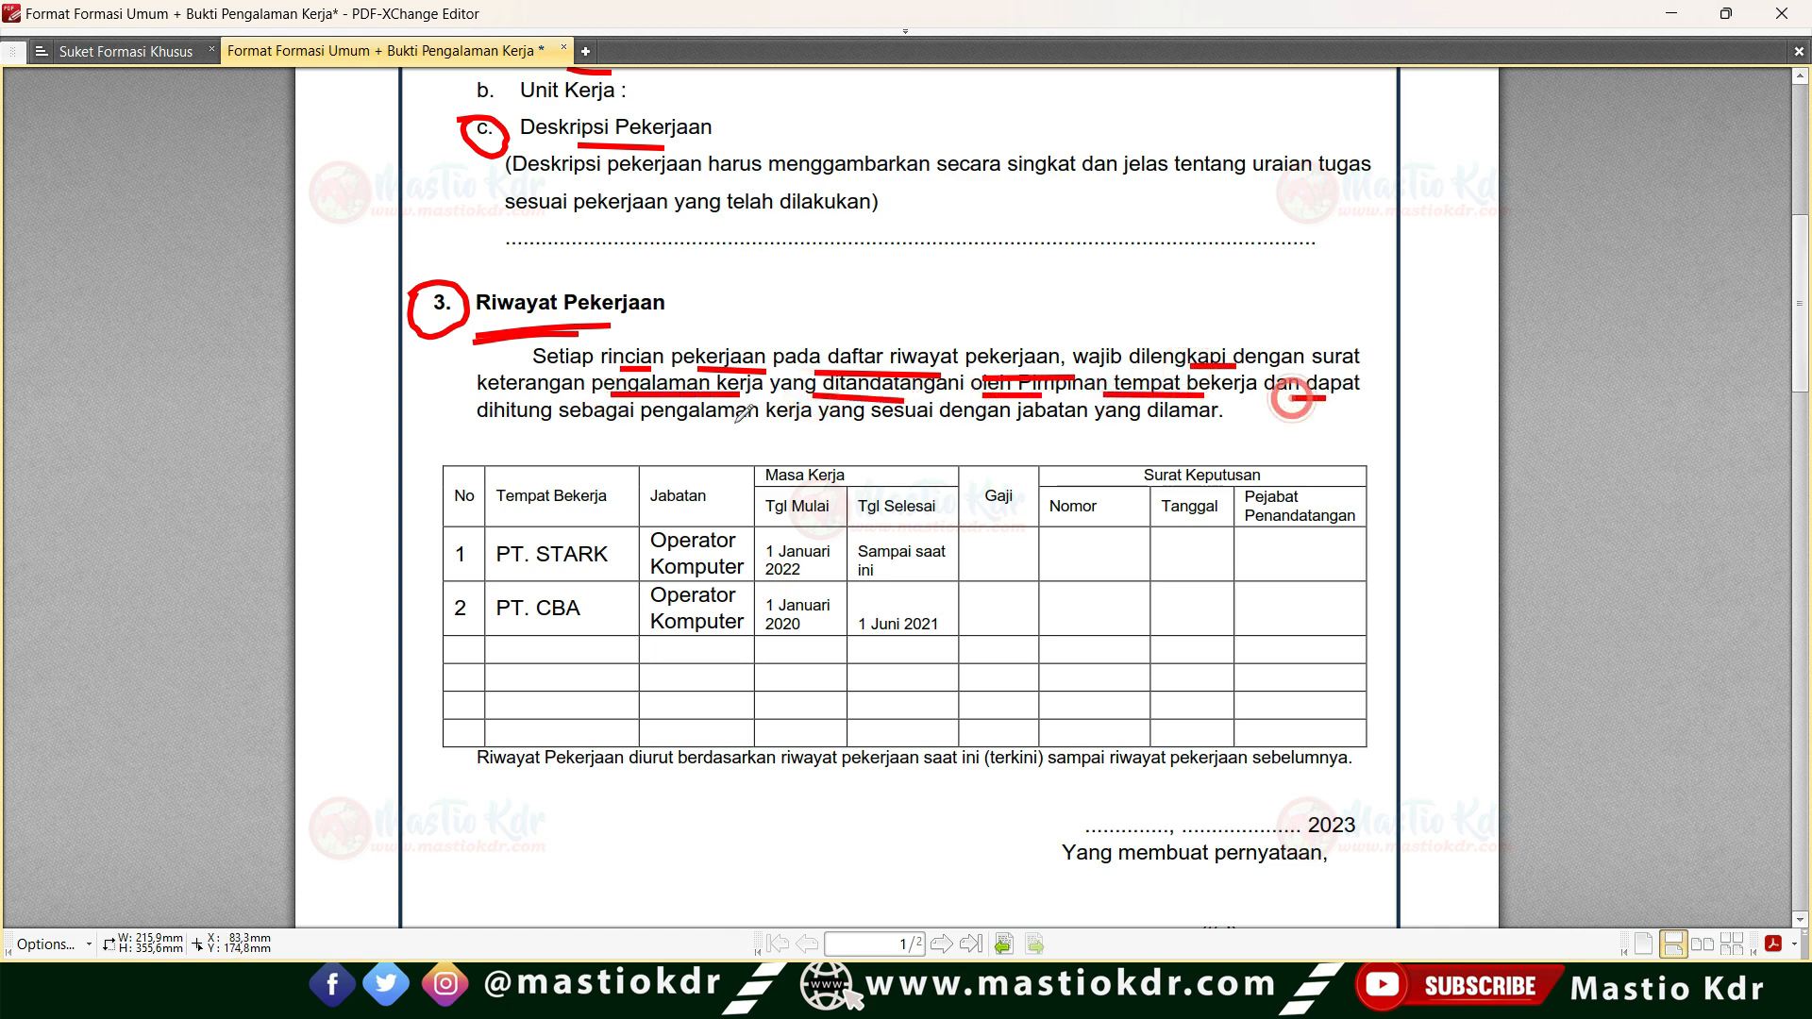
left_click_drag(550, 437, 621, 431)
left_click_drag(708, 435, 1125, 434)
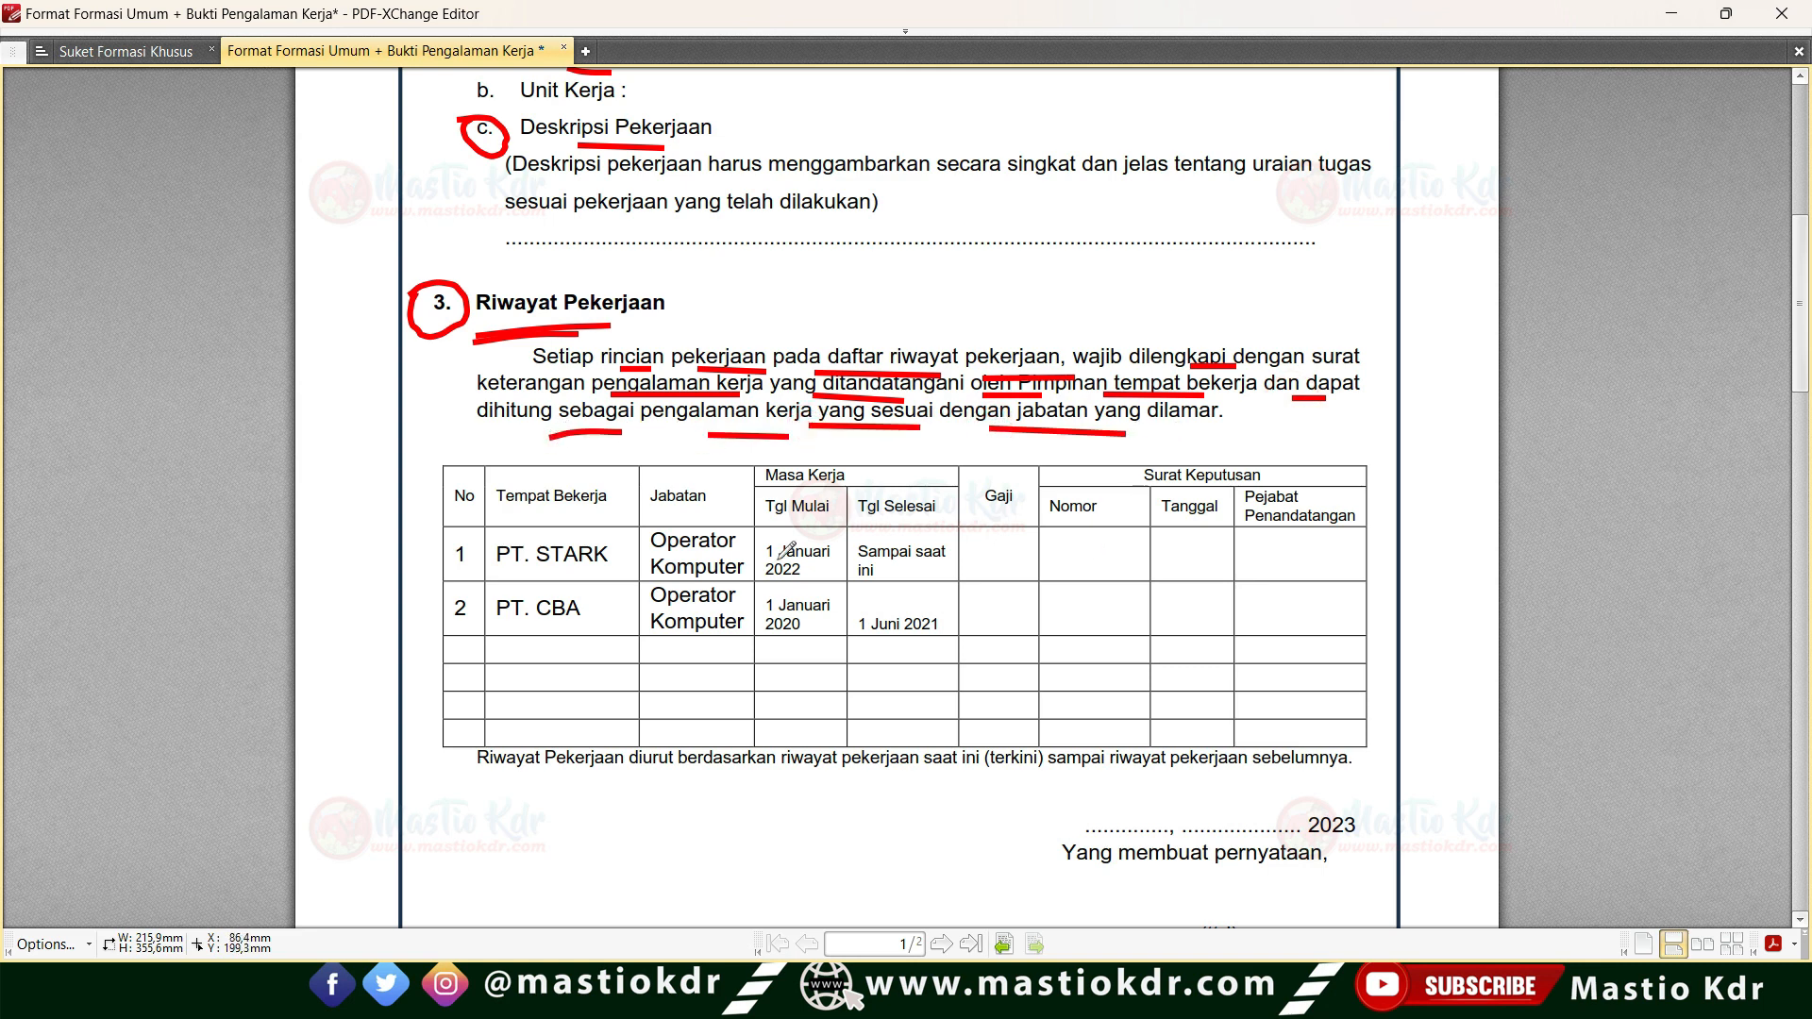
In the job history table, underline Tempat Bekerja, circle PT. STARK, and tick Jabatan.
left_click_drag(507, 517, 610, 510)
scroll(564, 522, "down", 1)
mouse_move(500, 483)
left_mouse_down()
mouse_move(613, 514)
mouse_move(627, 469)
mouse_move(476, 479)
left_mouse_up()
left_click_drag(687, 460, 708, 451)
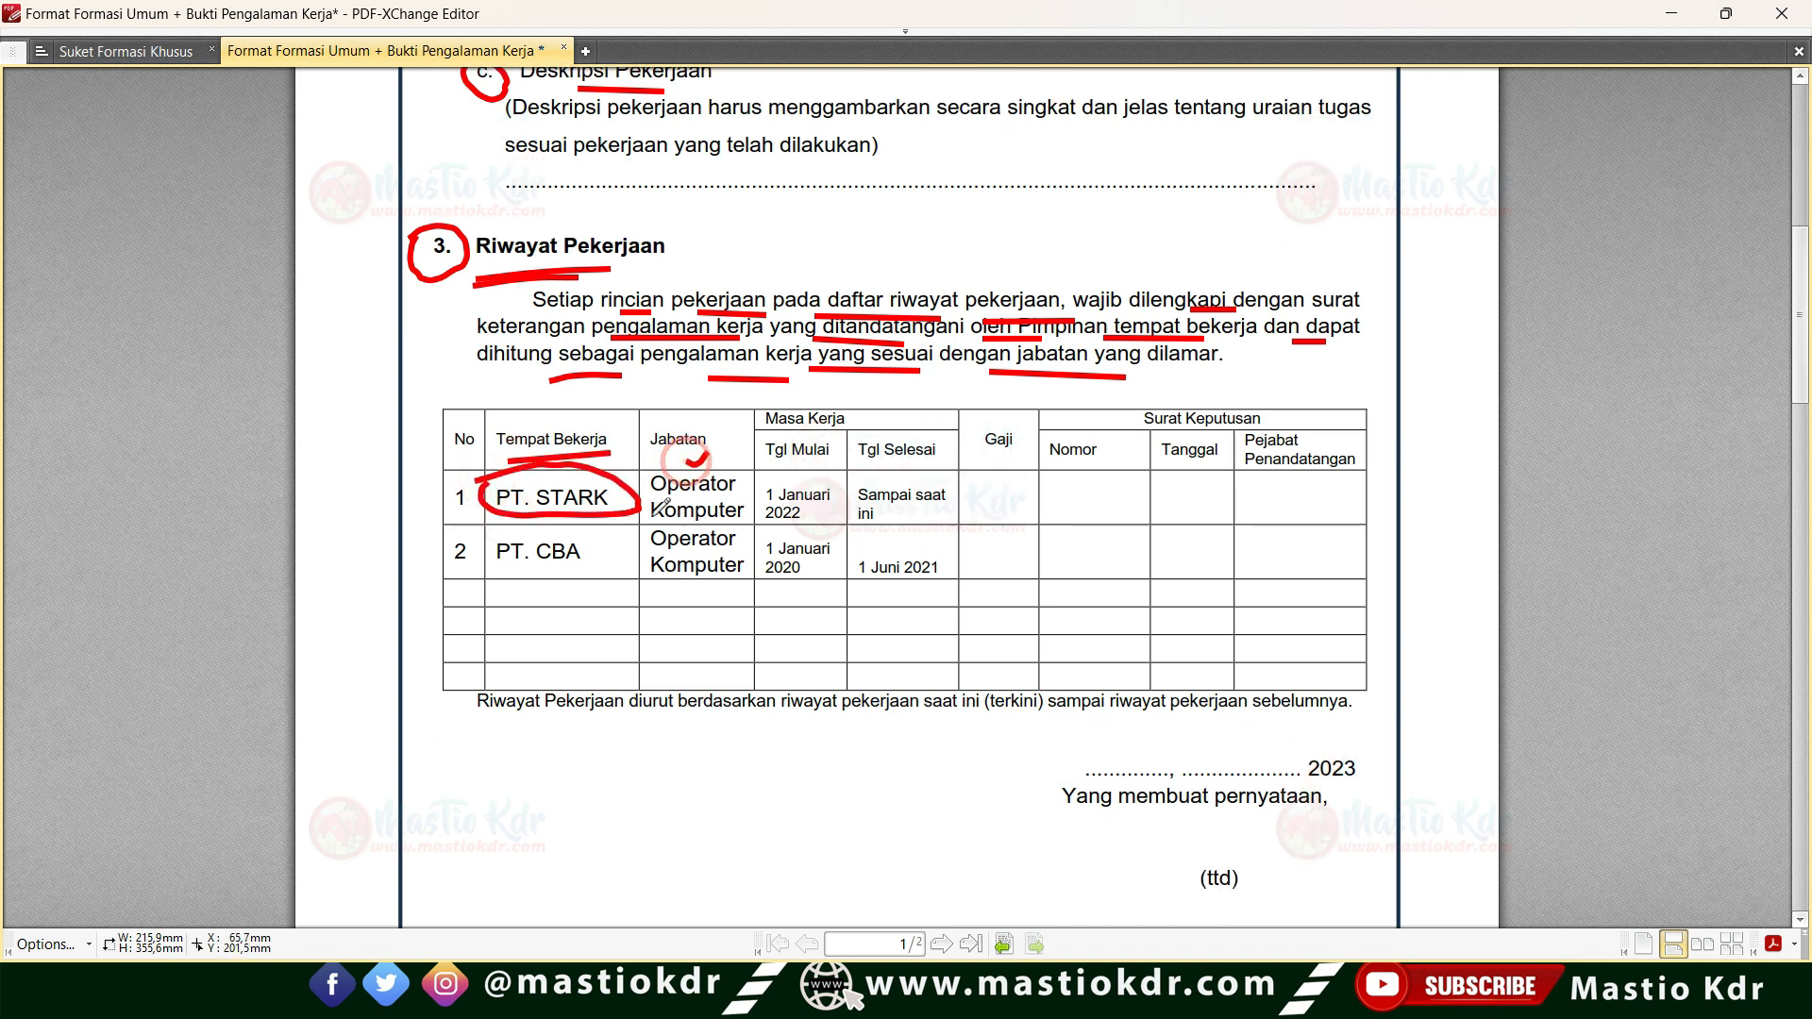
Tick PT. CBA, mark both table rows from the margin, mark PT. STARK's start and end dates, and draw an upward arrow beneath PT. CBA.
left_click_drag(583, 550, 619, 528)
mouse_move(425, 500)
left_mouse_down()
mouse_move(296, 490)
mouse_move(406, 569)
left_mouse_up()
left_click_drag(934, 526, 863, 524)
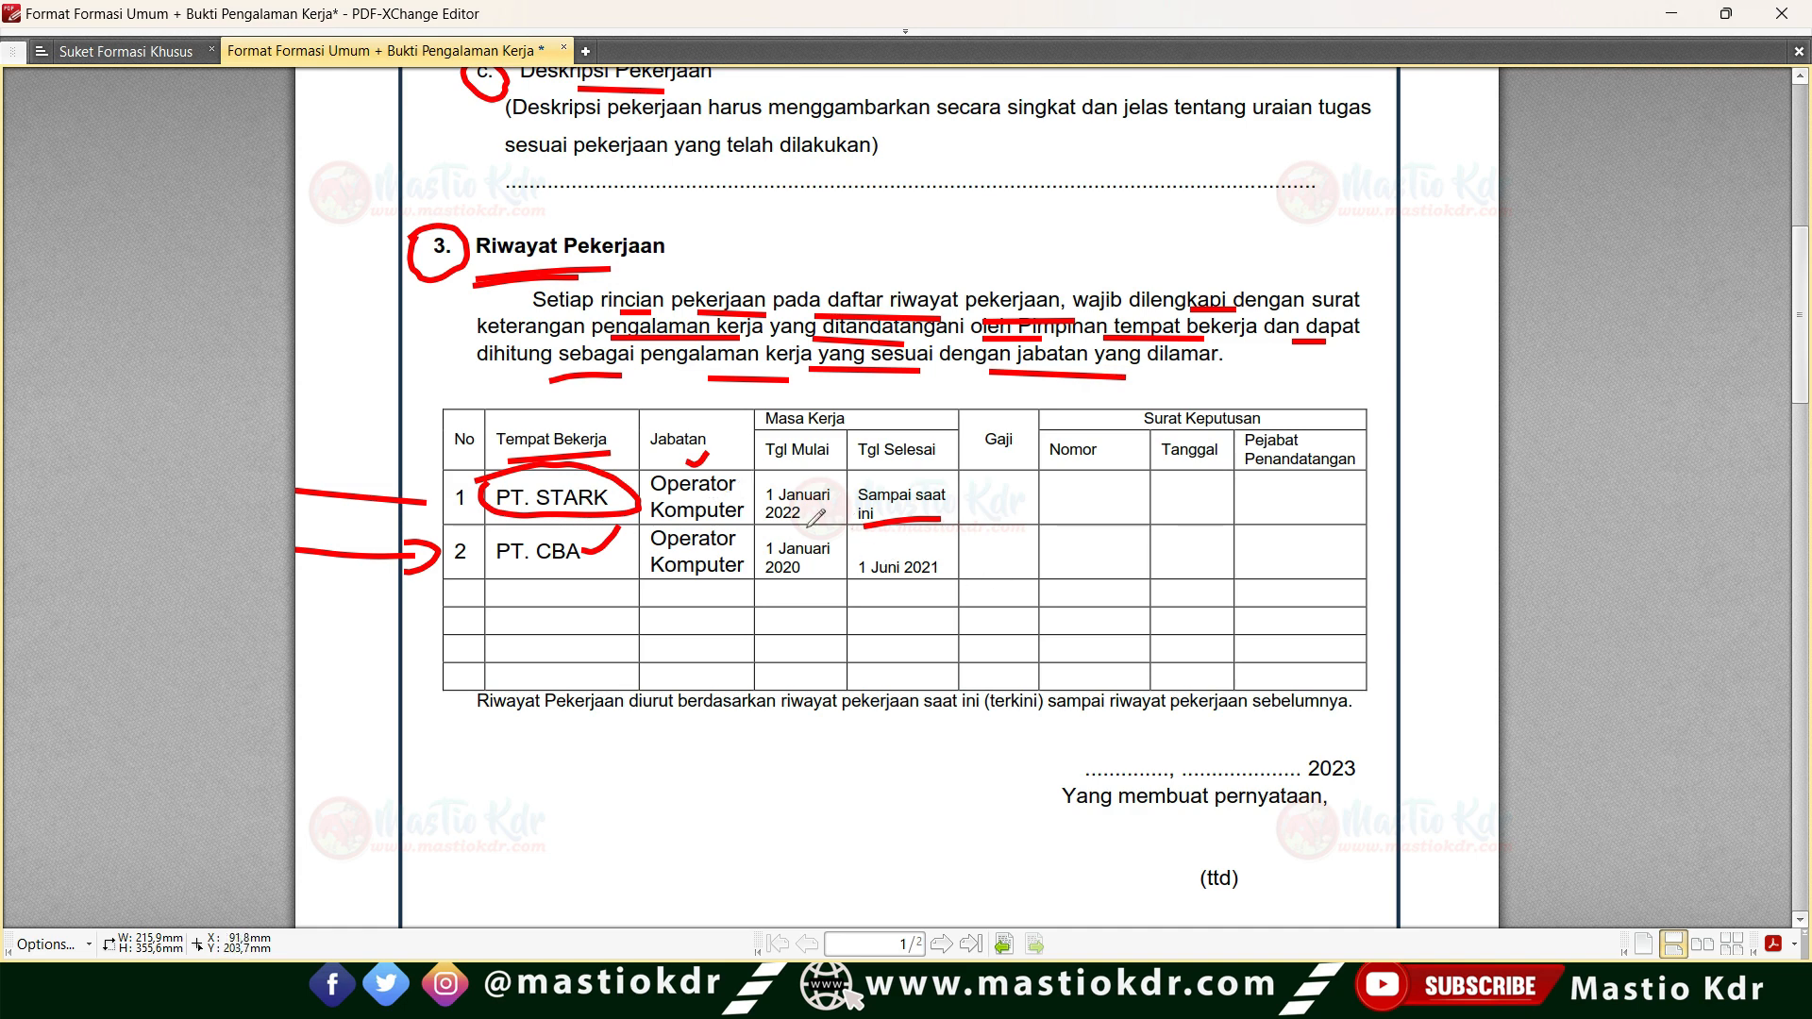
left_click_drag(818, 512, 836, 505)
mouse_move(536, 600)
left_mouse_down()
mouse_move(539, 675)
mouse_move(543, 594)
left_mouse_up()
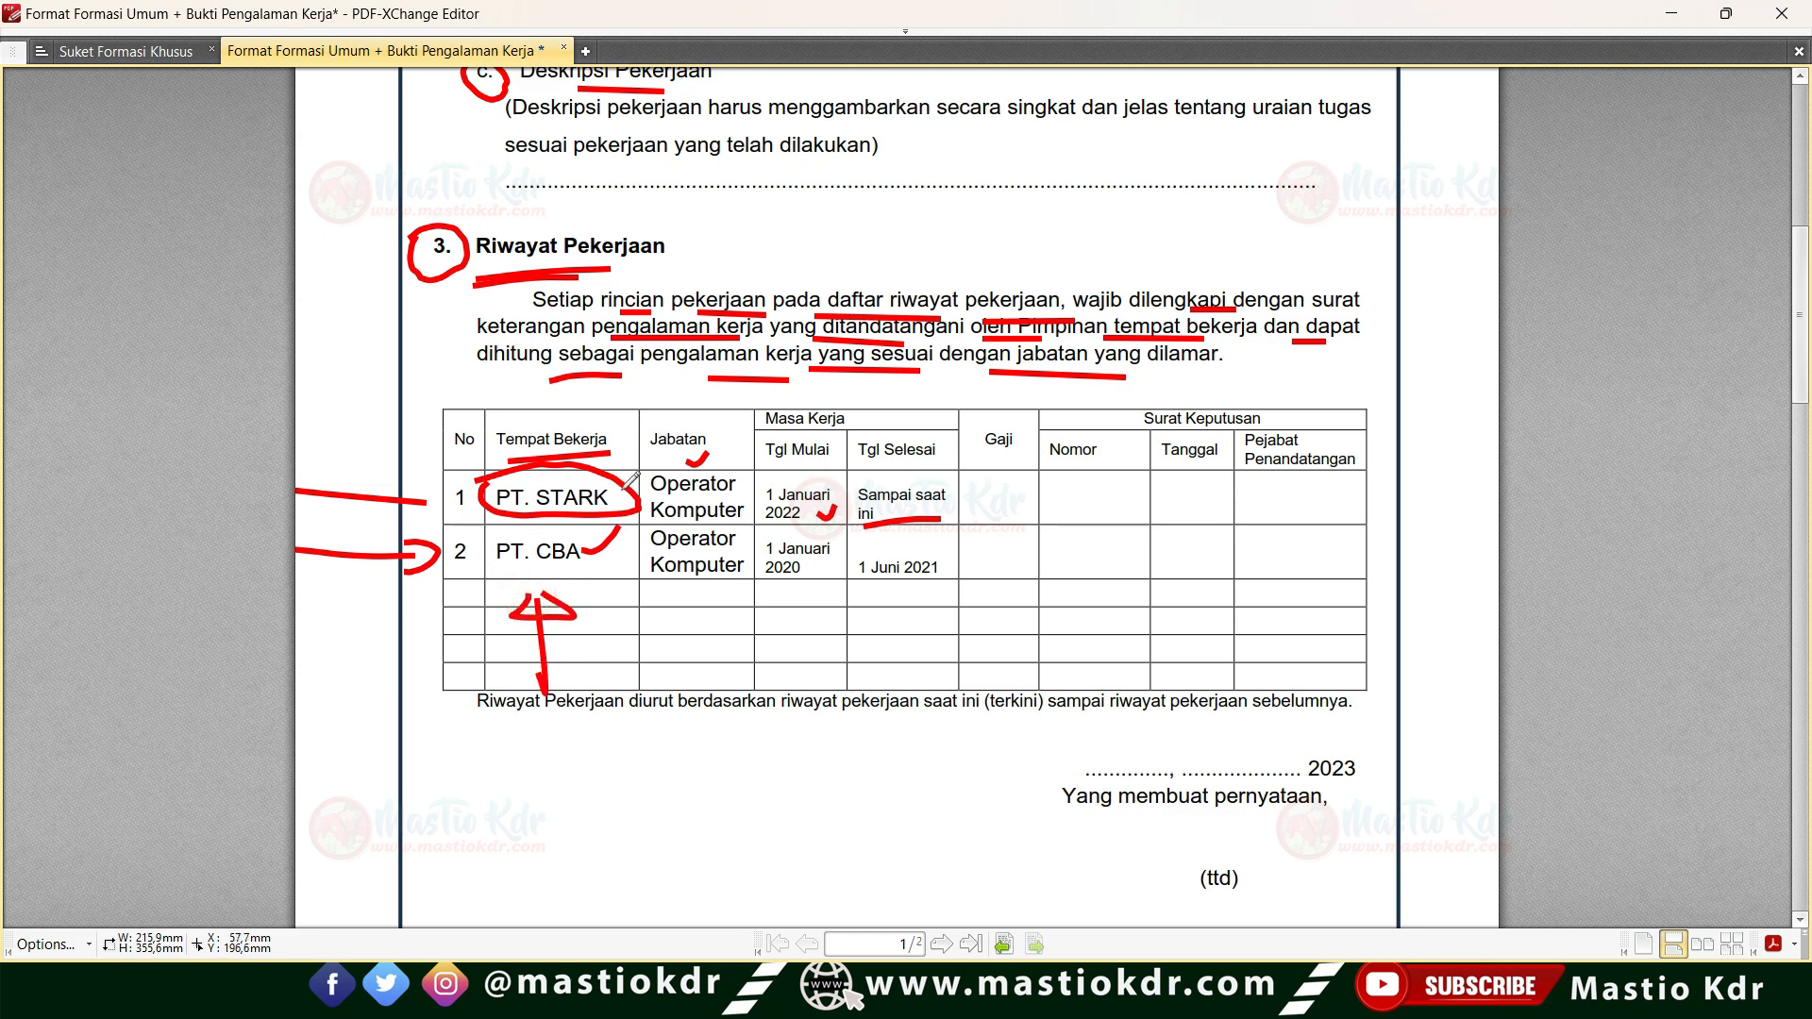
Tick PT. STARK's Gaji and Nomor cells, circle the Surat Keputusan heading, and compare with the Tambah Pekerjaan form in the slide show.
left_click_drag(1003, 474, 1126, 488)
mouse_move(1147, 399)
left_mouse_down()
mouse_move(1208, 436)
mouse_move(1083, 389)
left_mouse_up()
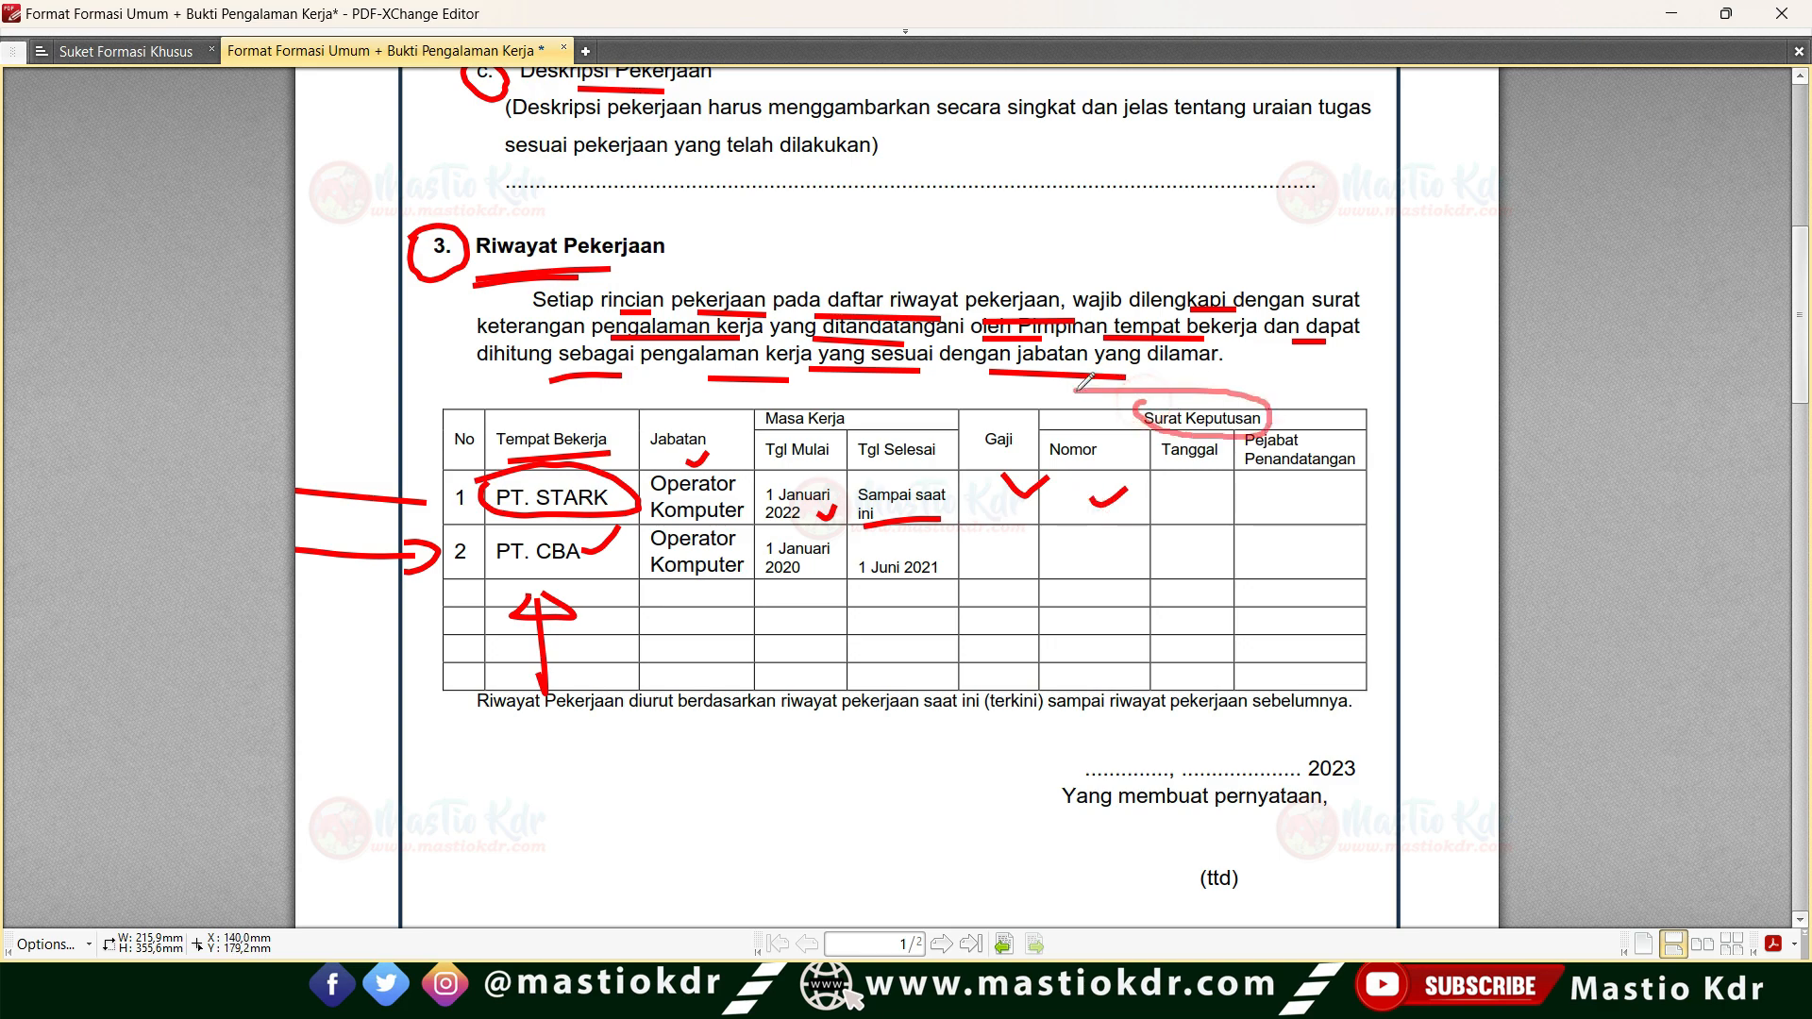
key("alt+Tab")
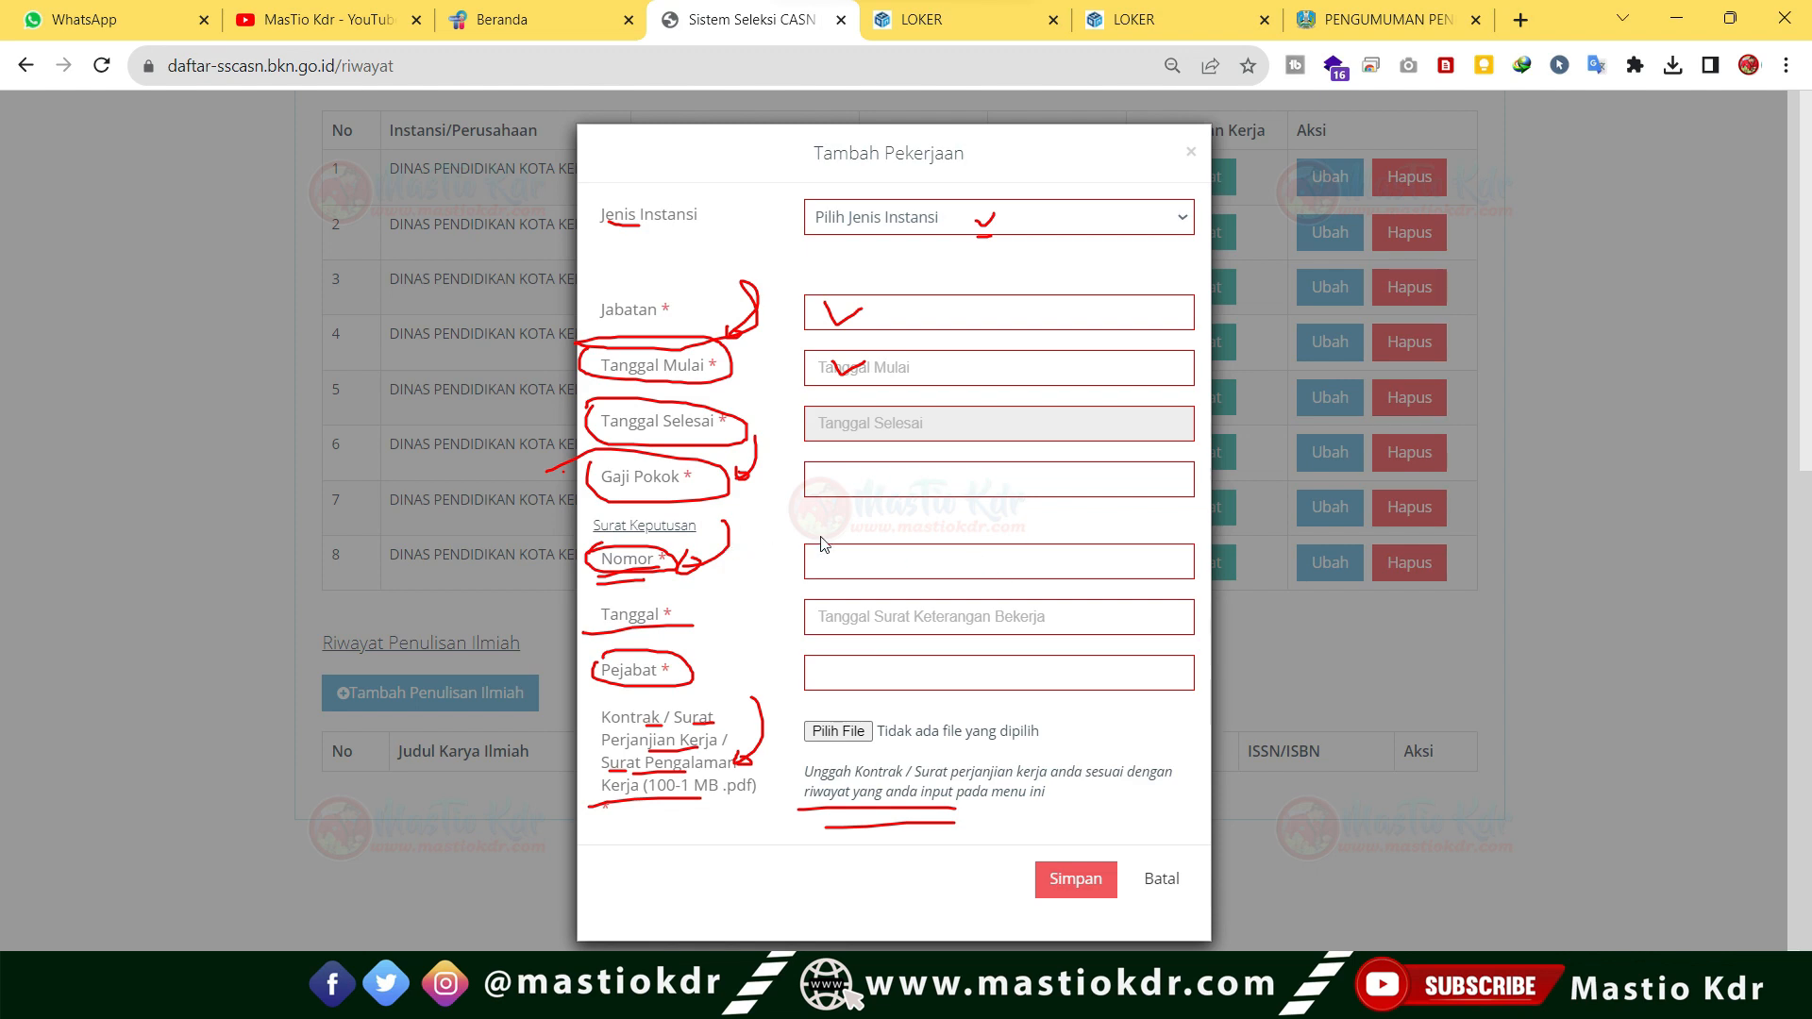
key("alt+Tab")
Tick the statement's date line, draw an arrow towards it, and circle the ttd and Nama Jelas signature block.
scroll(1171, 689, "down", 3)
mouse_move(1093, 580)
left_mouse_down()
mouse_move(1135, 574)
mouse_move(1111, 623)
mouse_move(1188, 577)
left_mouse_up()
Underline the Surat Keterangan Pengalaman Kerja title in the Bukti Pengalaman Kerja 1 sample.
scroll(1100, 719, "down", 1)
scroll(1051, 635, "down", 5)
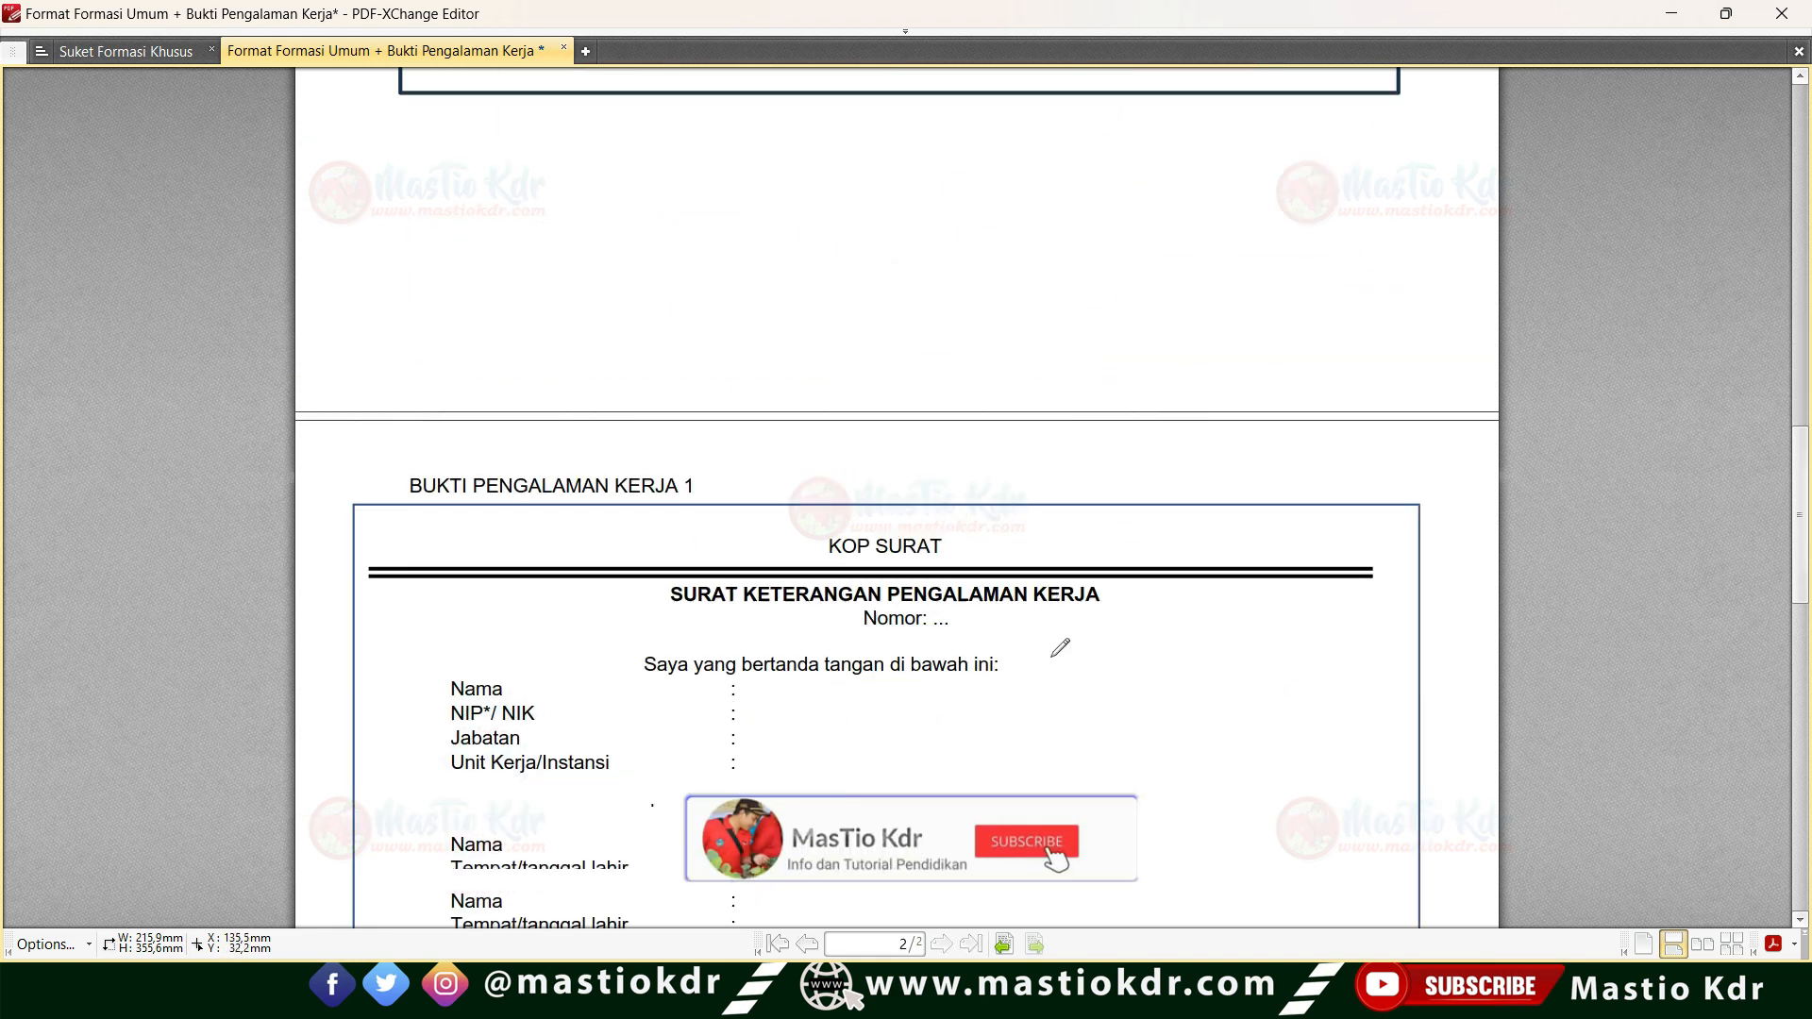
scroll(1061, 646, "down", 4)
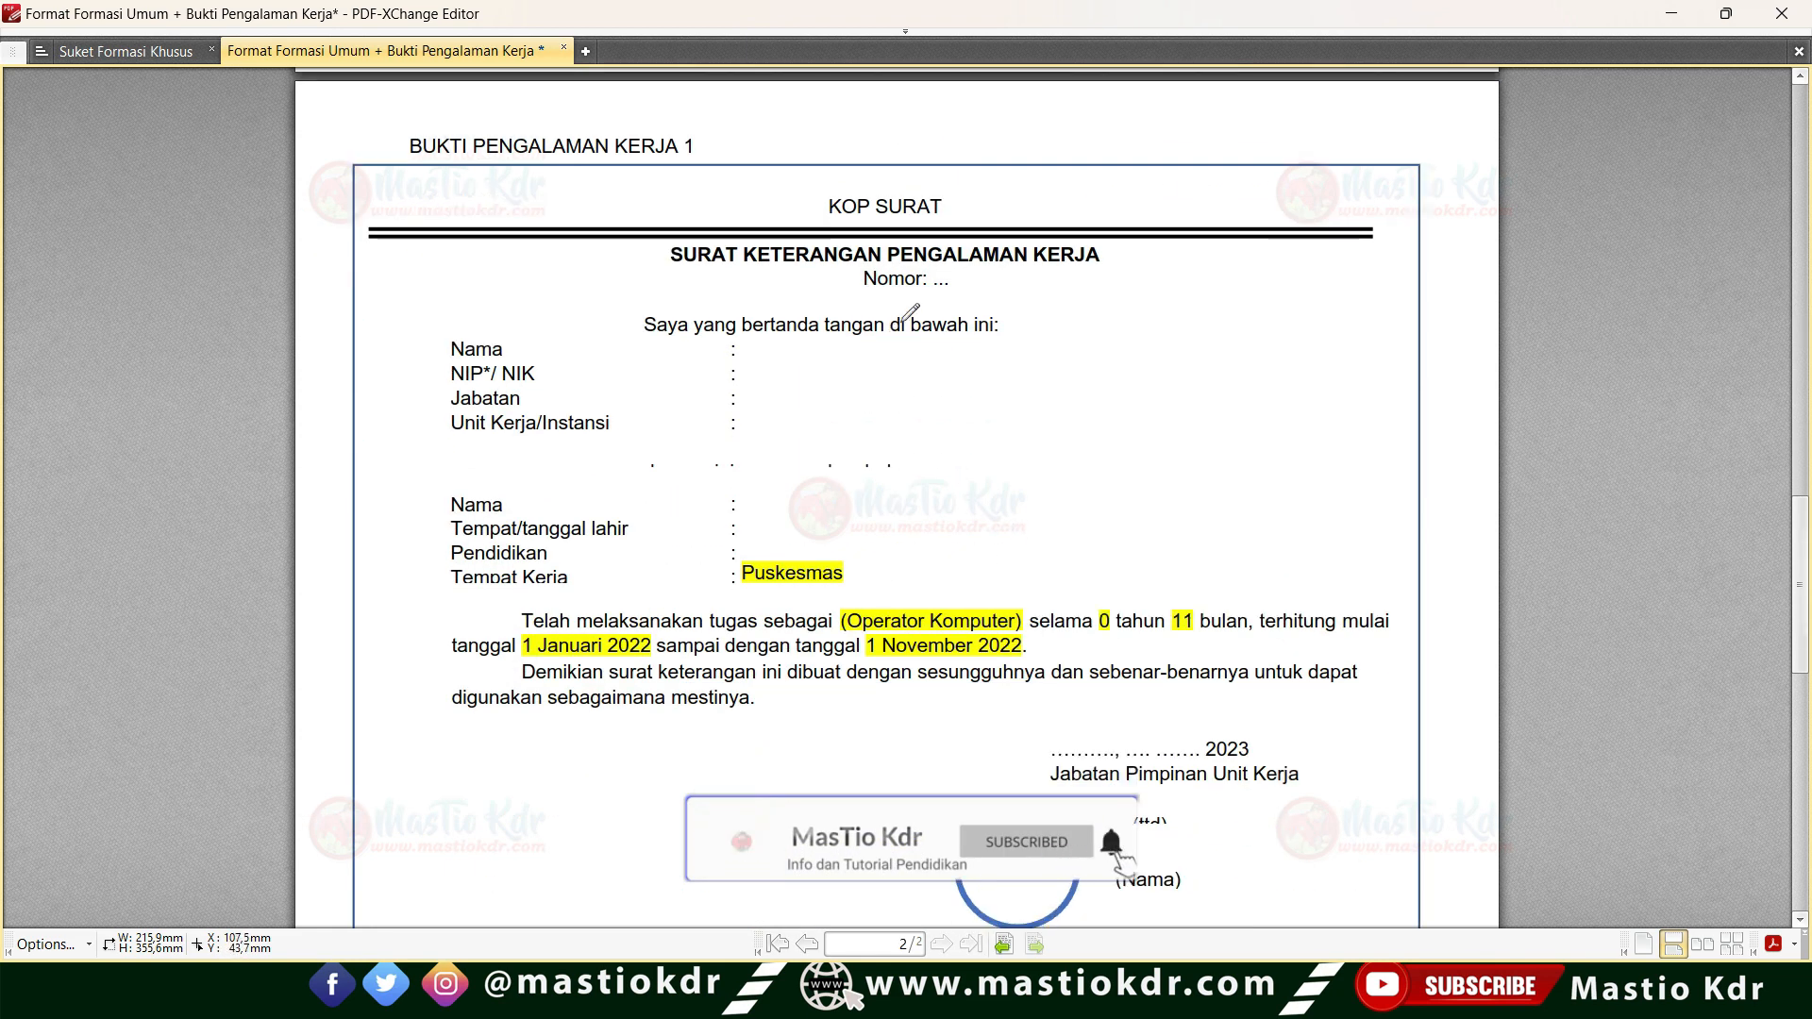
left_click_drag(781, 276, 812, 274)
left_click_drag(923, 275, 1101, 274)
Underline sebagai in the Puskesmas letter, draw an arrow down to its duration, and mark the line beneath Jabatan Pimpinan Unit Kerja.
scroll(1035, 349, "down", 1)
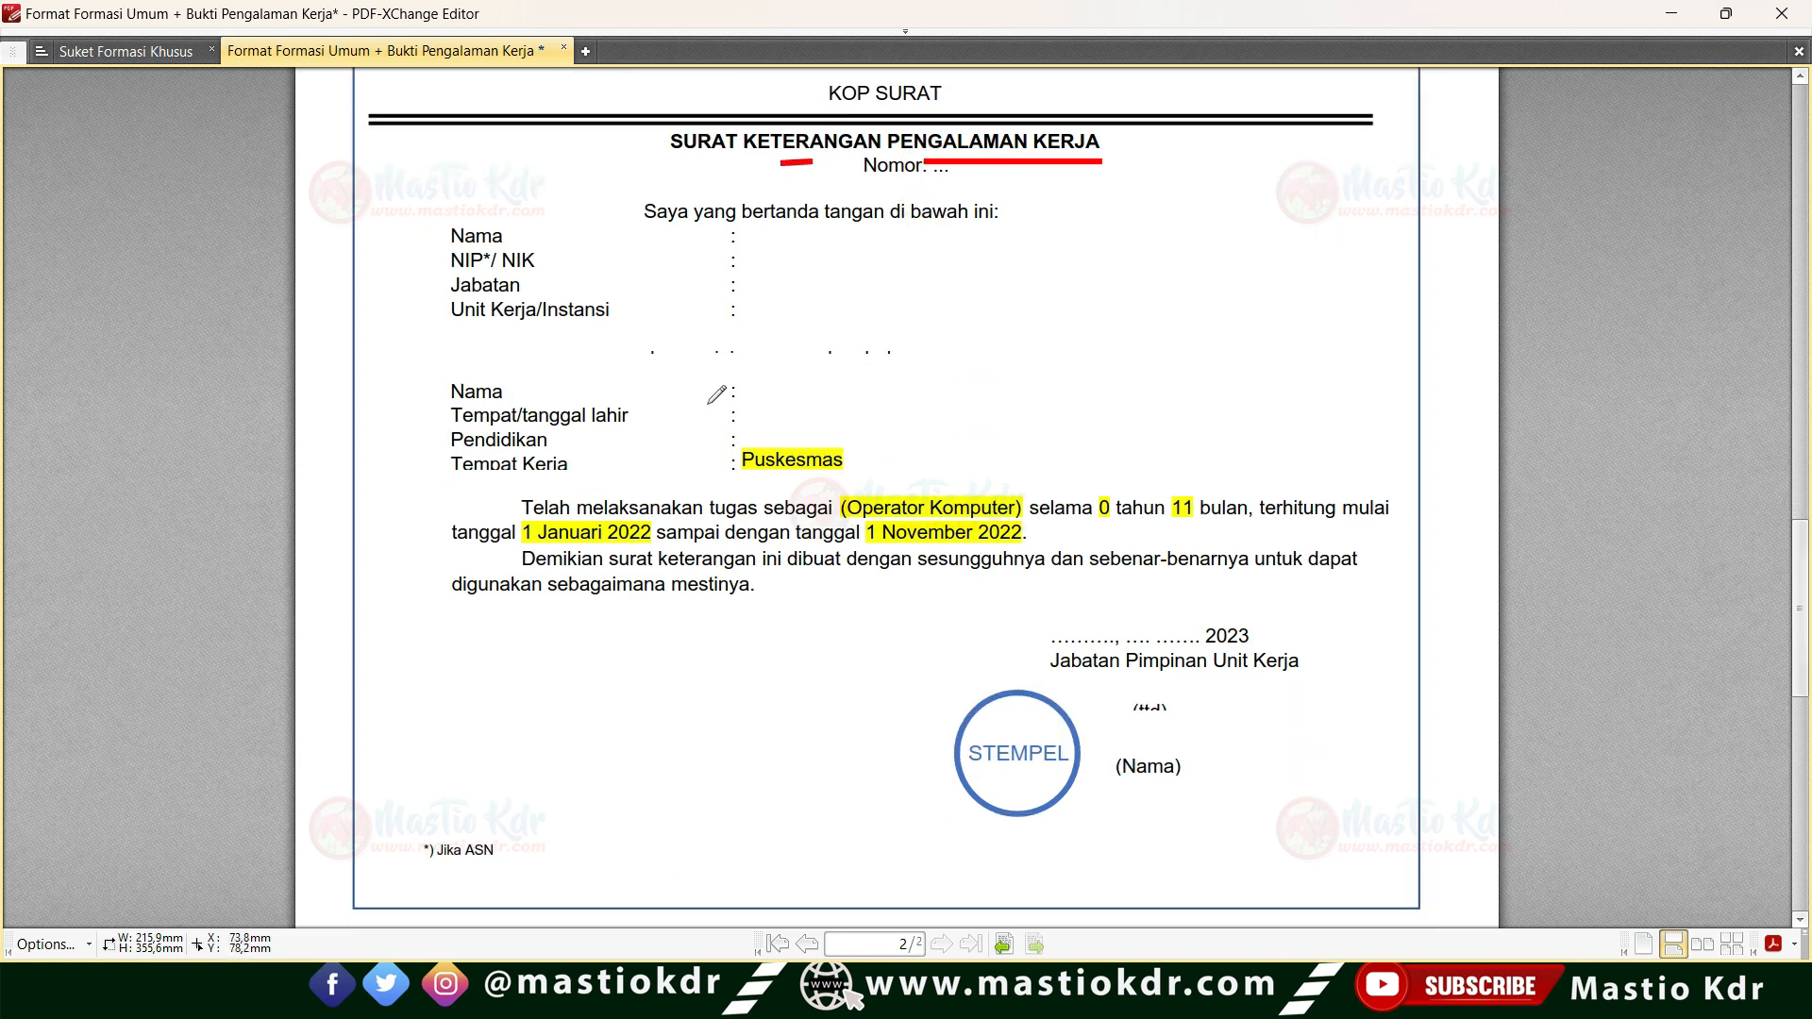
scroll(715, 395, "down", 1)
left_click_drag(776, 463, 855, 464)
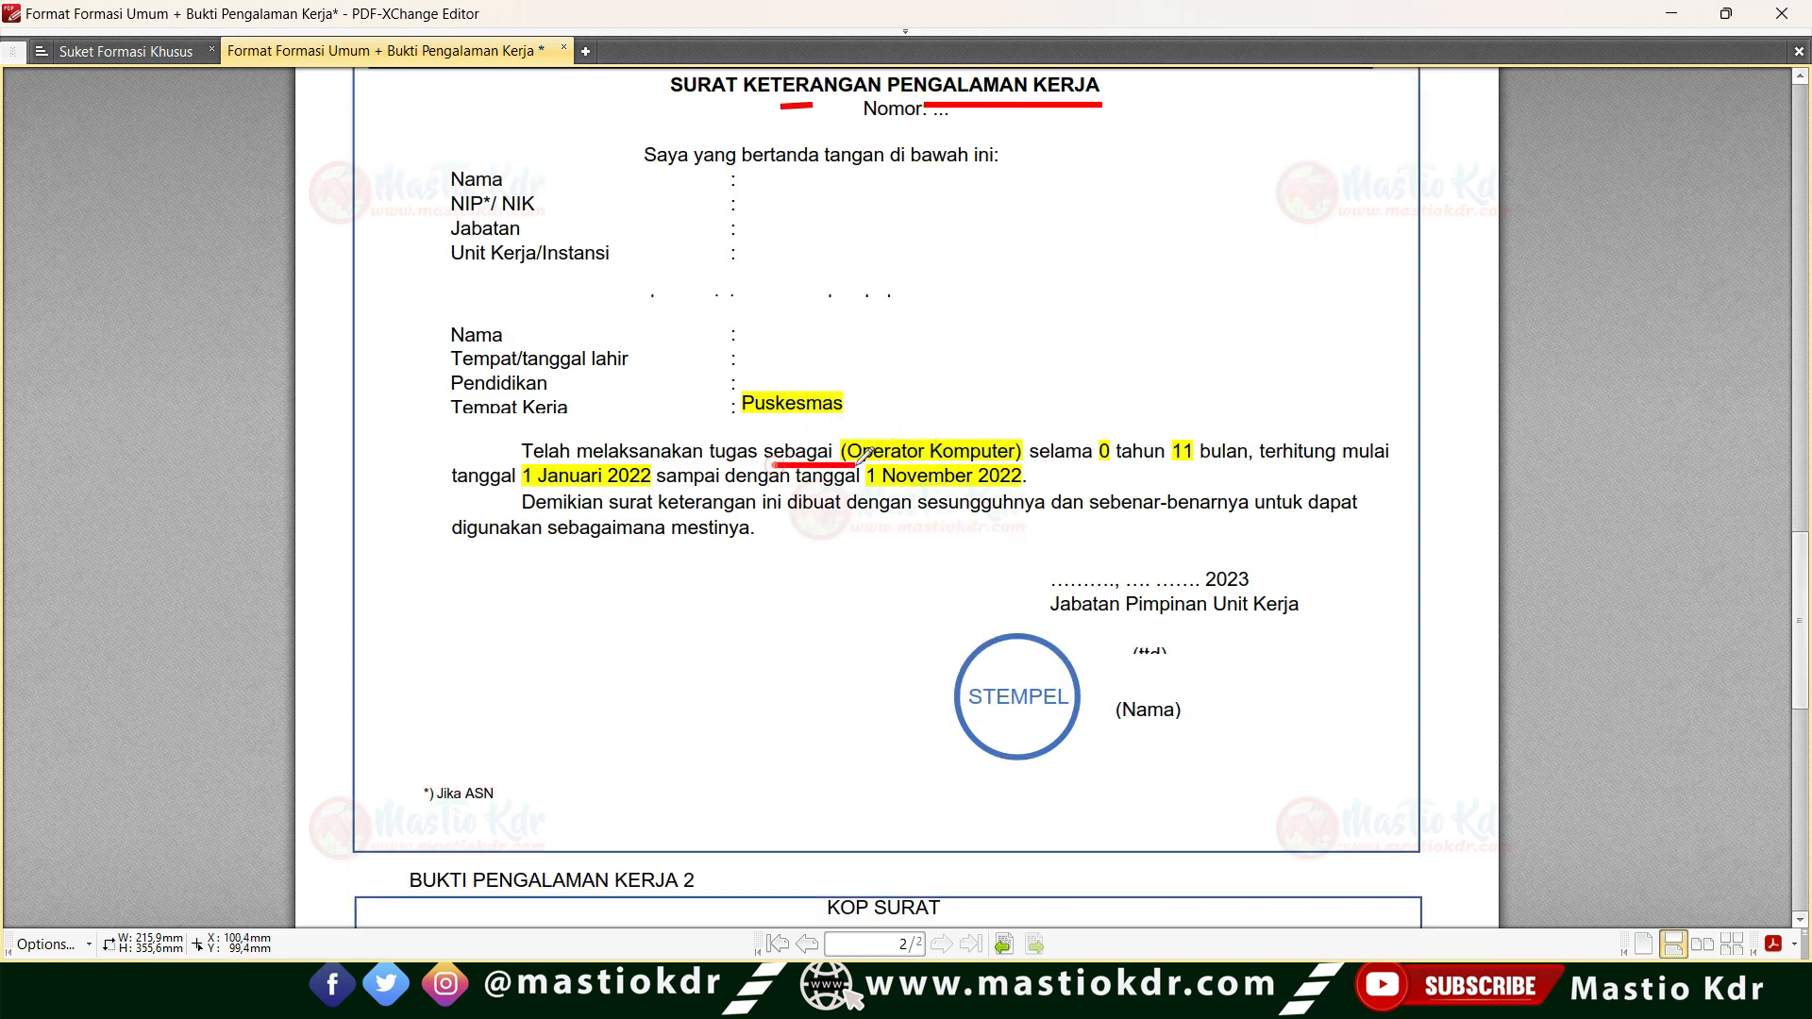
mouse_move(1061, 338)
left_mouse_down()
mouse_move(1119, 397)
mouse_move(1184, 381)
left_mouse_up()
scroll(1216, 552, "down", 2)
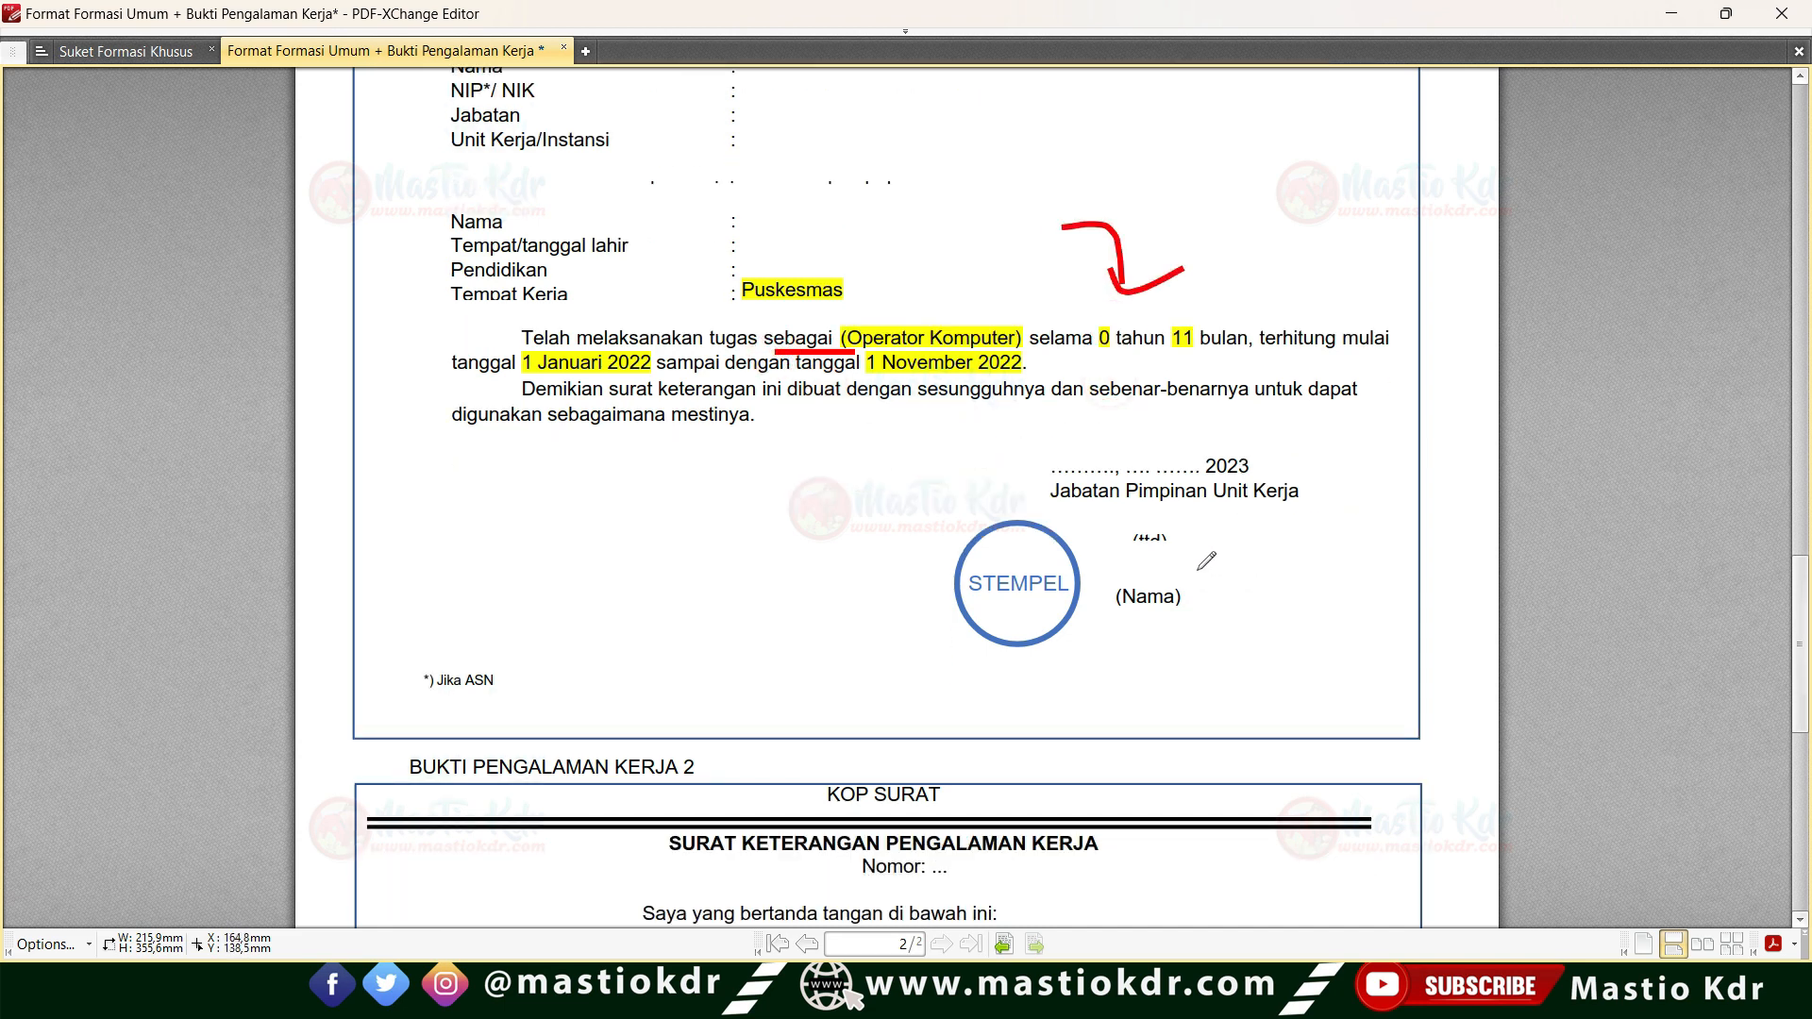
left_click_drag(1091, 524, 1024, 540)
Circle the Bukti Pengalaman Kerja 2 heading and mark the employment paragraph of the PT. CBA letter.
scroll(1028, 538, "down", 4)
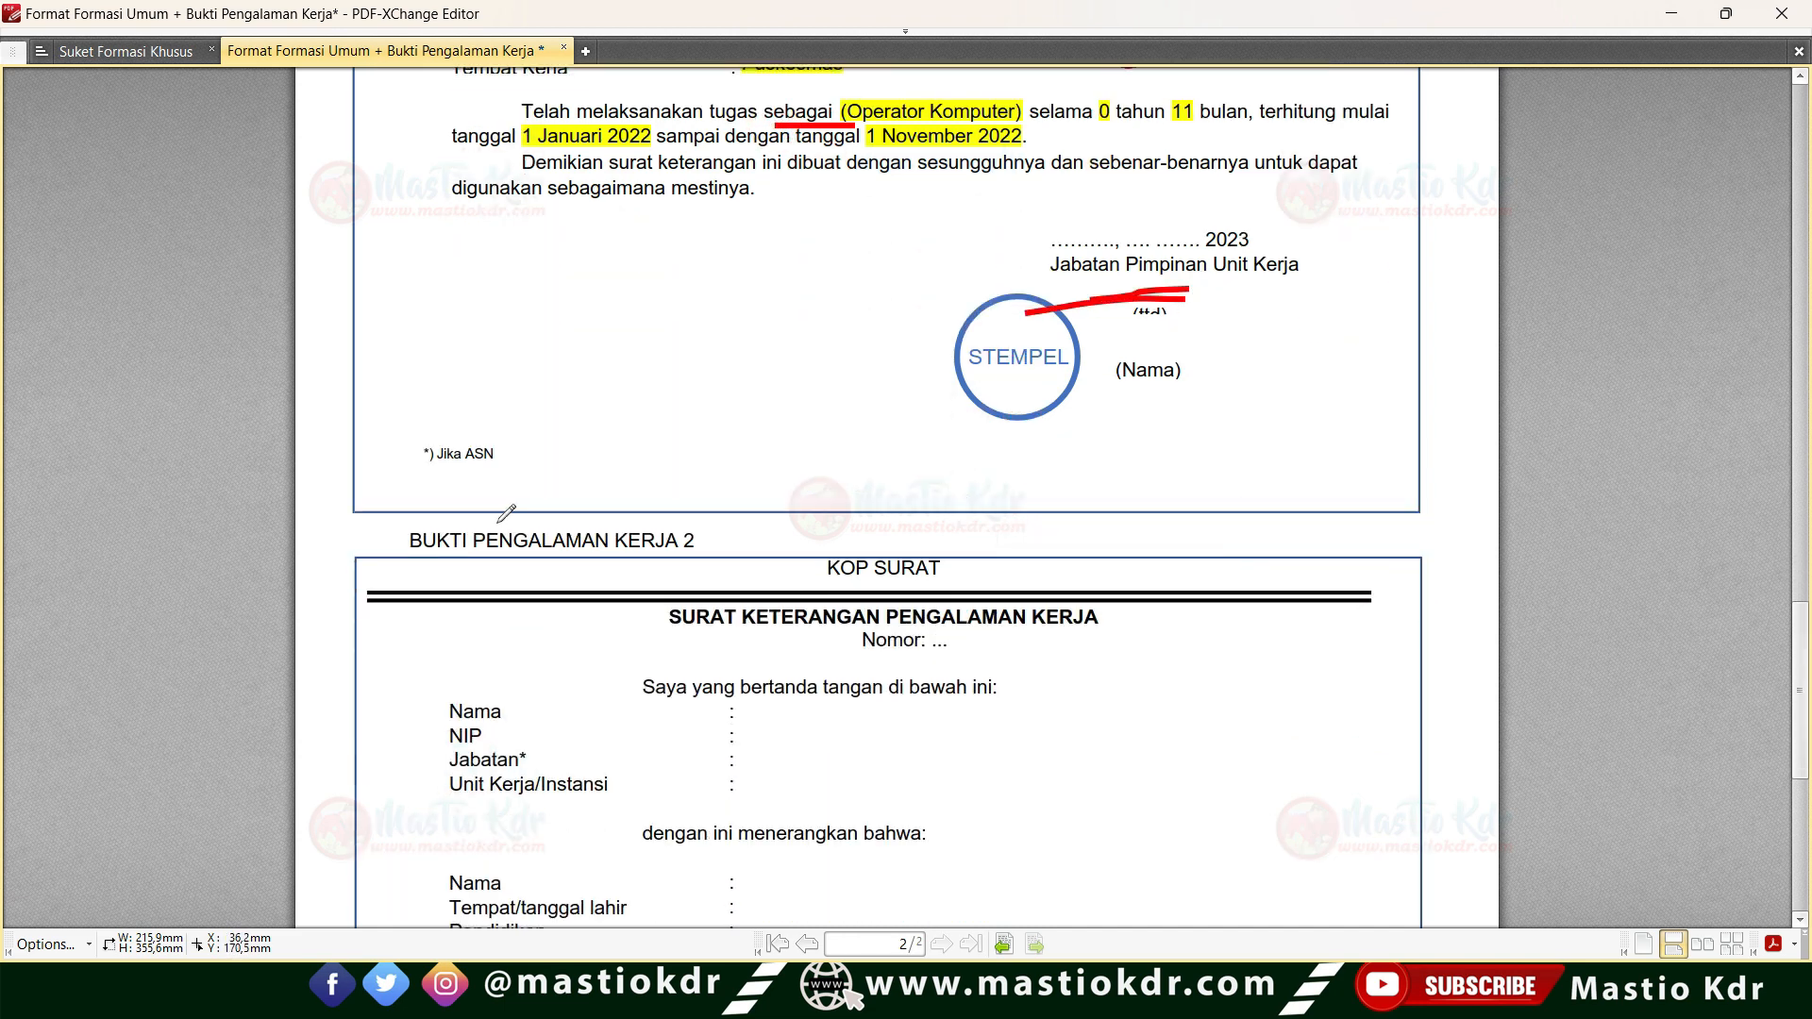
mouse_move(388, 519)
left_mouse_down()
mouse_move(726, 566)
mouse_move(396, 514)
left_mouse_up()
scroll(842, 514, "down", 5)
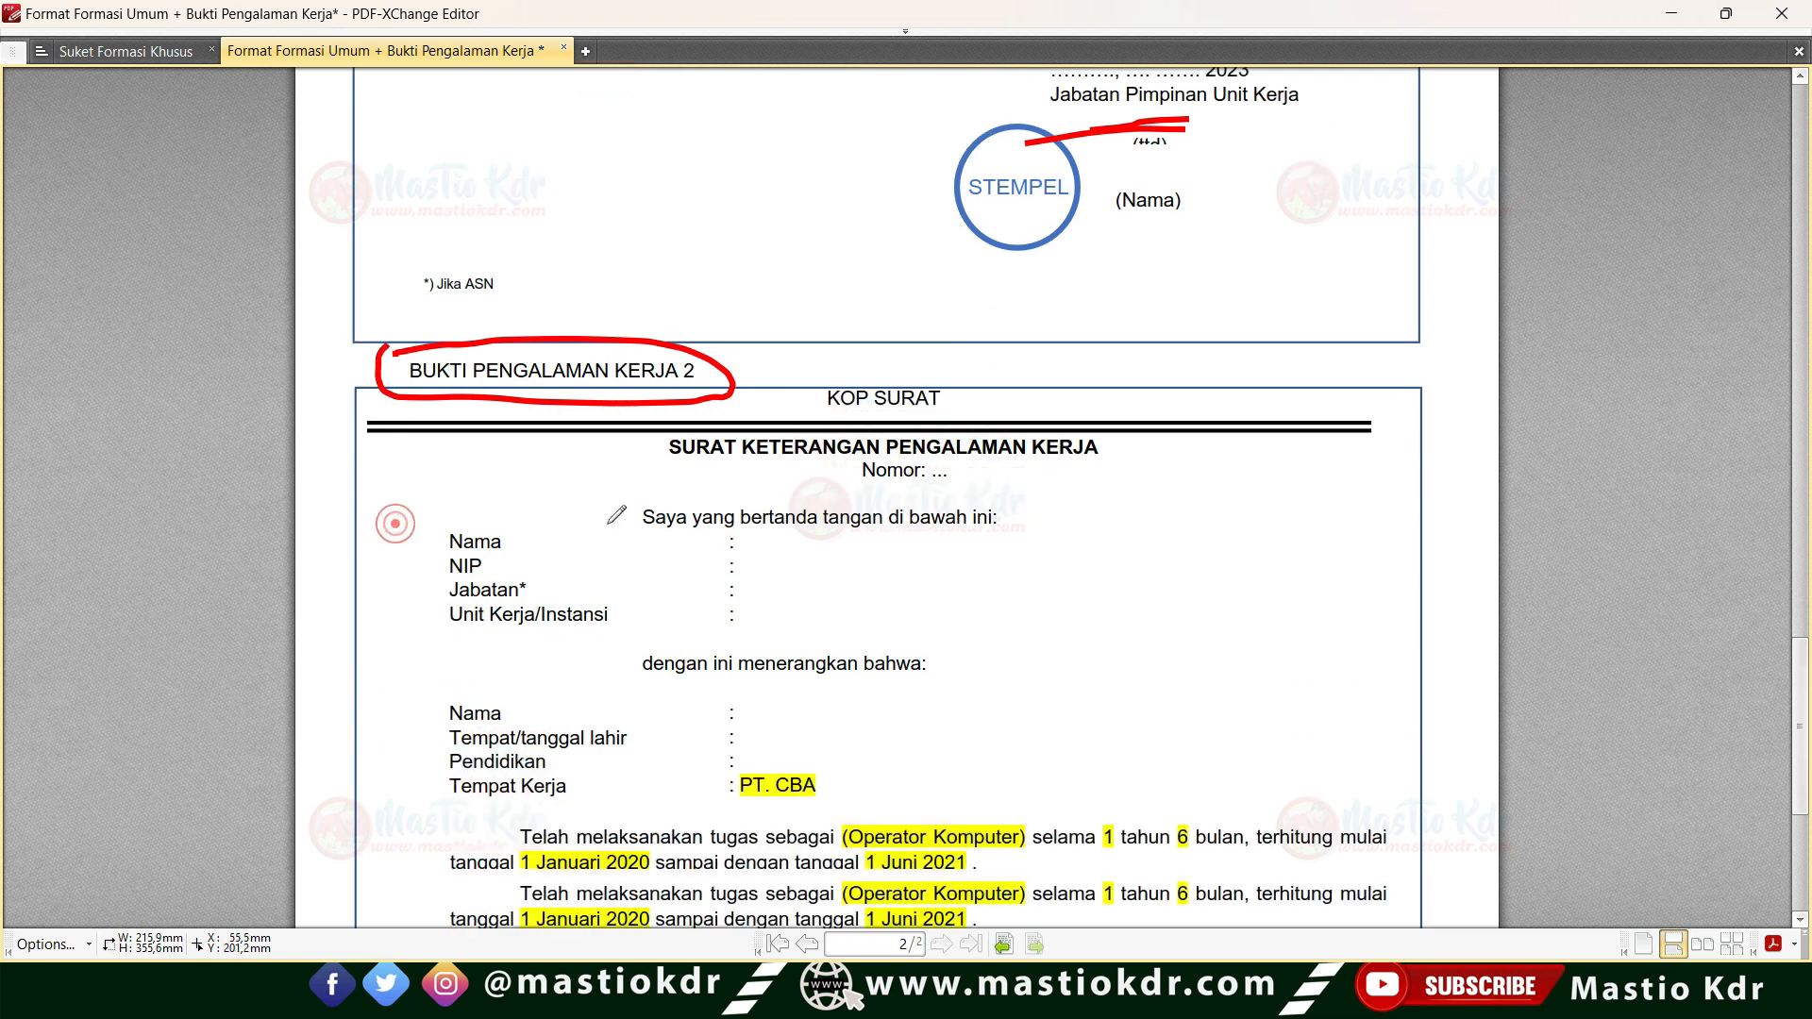
scroll(842, 514, "down", 6)
scroll(852, 557, "up", 2)
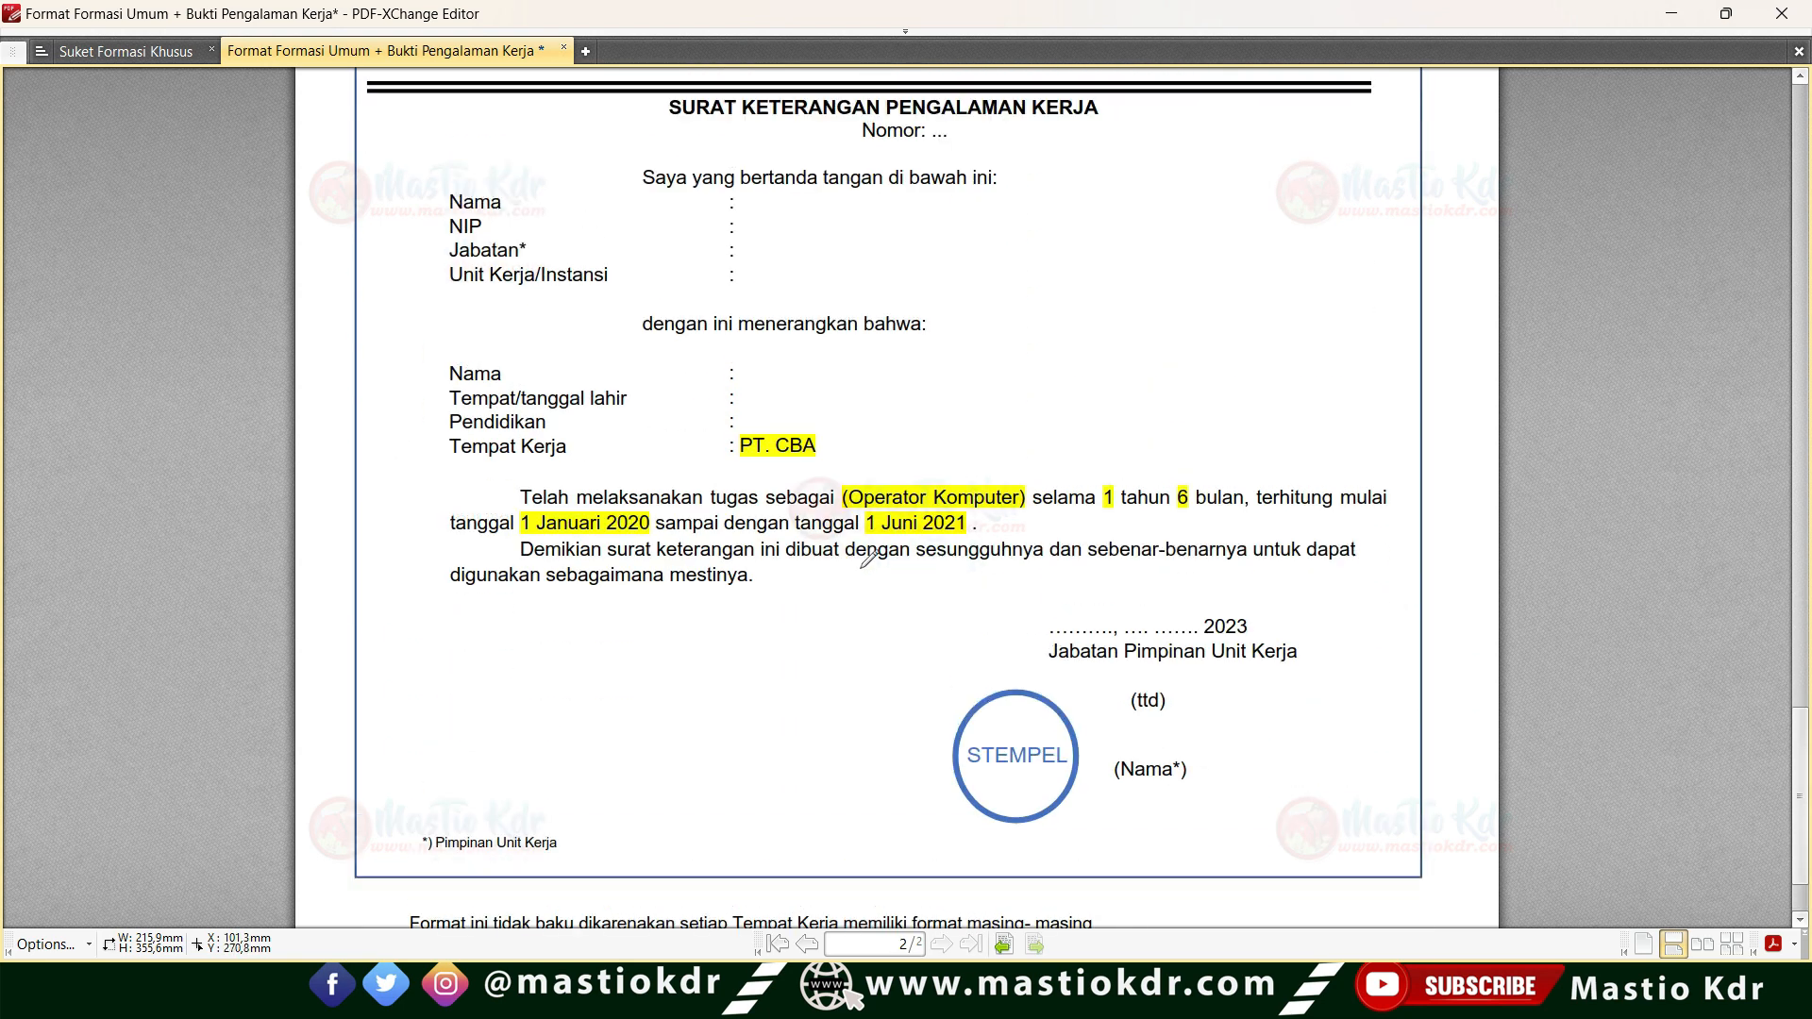
scroll(773, 401, "up", 1)
left_click_drag(420, 534, 531, 519)
scroll(530, 519, "down", 2)
Switch to the slide show's SSCASN Dokumen page and mark the Surat keterangan aktif bekerja requirement row.
scroll(975, 517, "up", 14)
scroll(974, 517, "up", 7)
scroll(1037, 407, "up", 19)
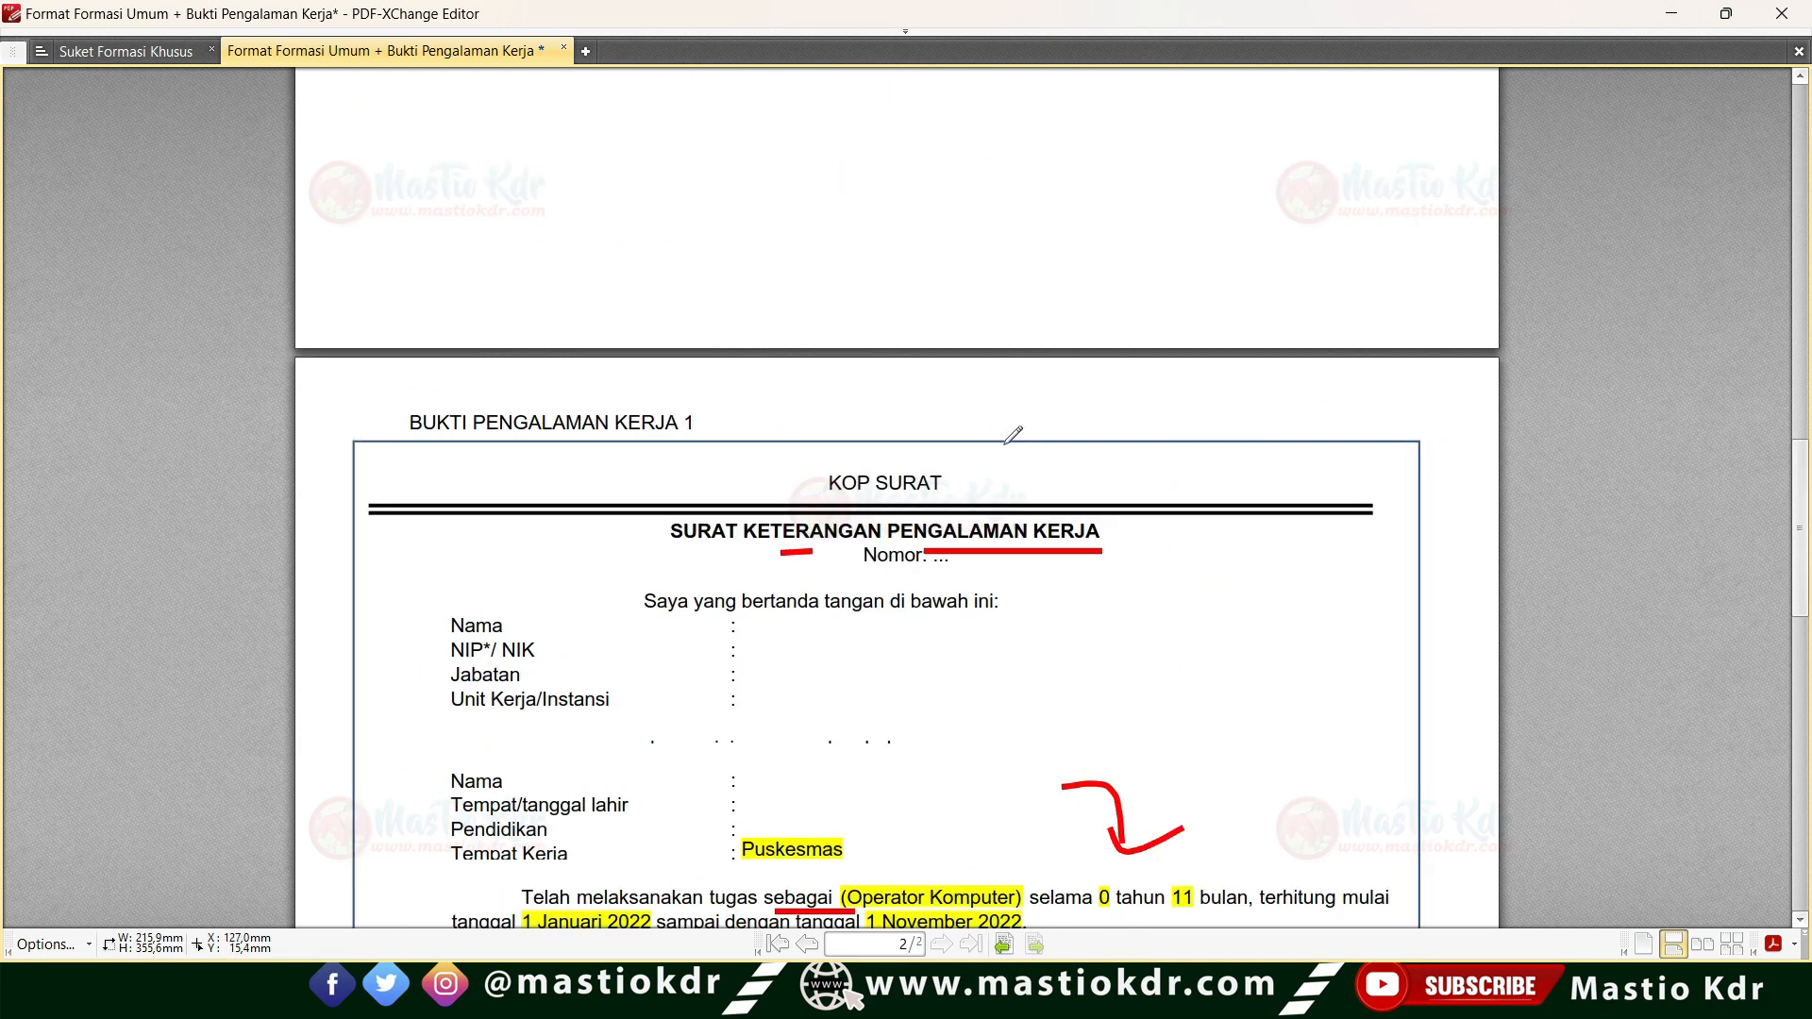
key("alt+Tab")
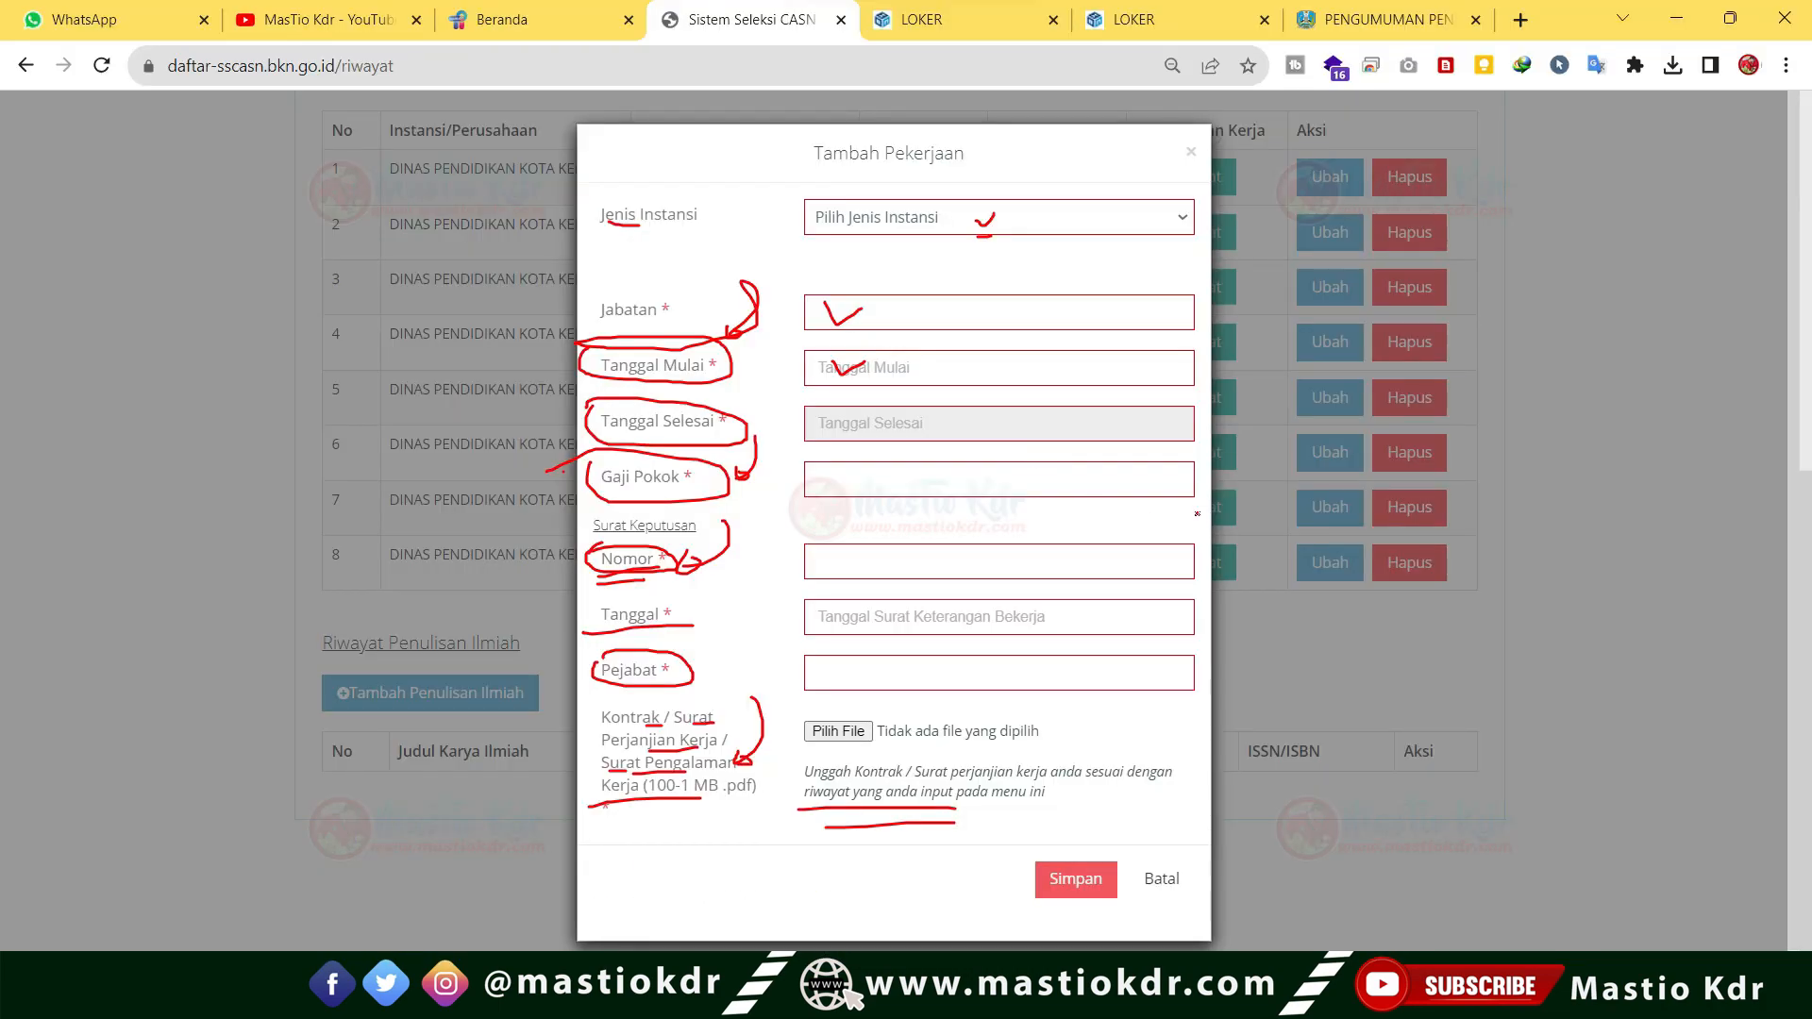
key("Left")
key("Left")
key("Left")
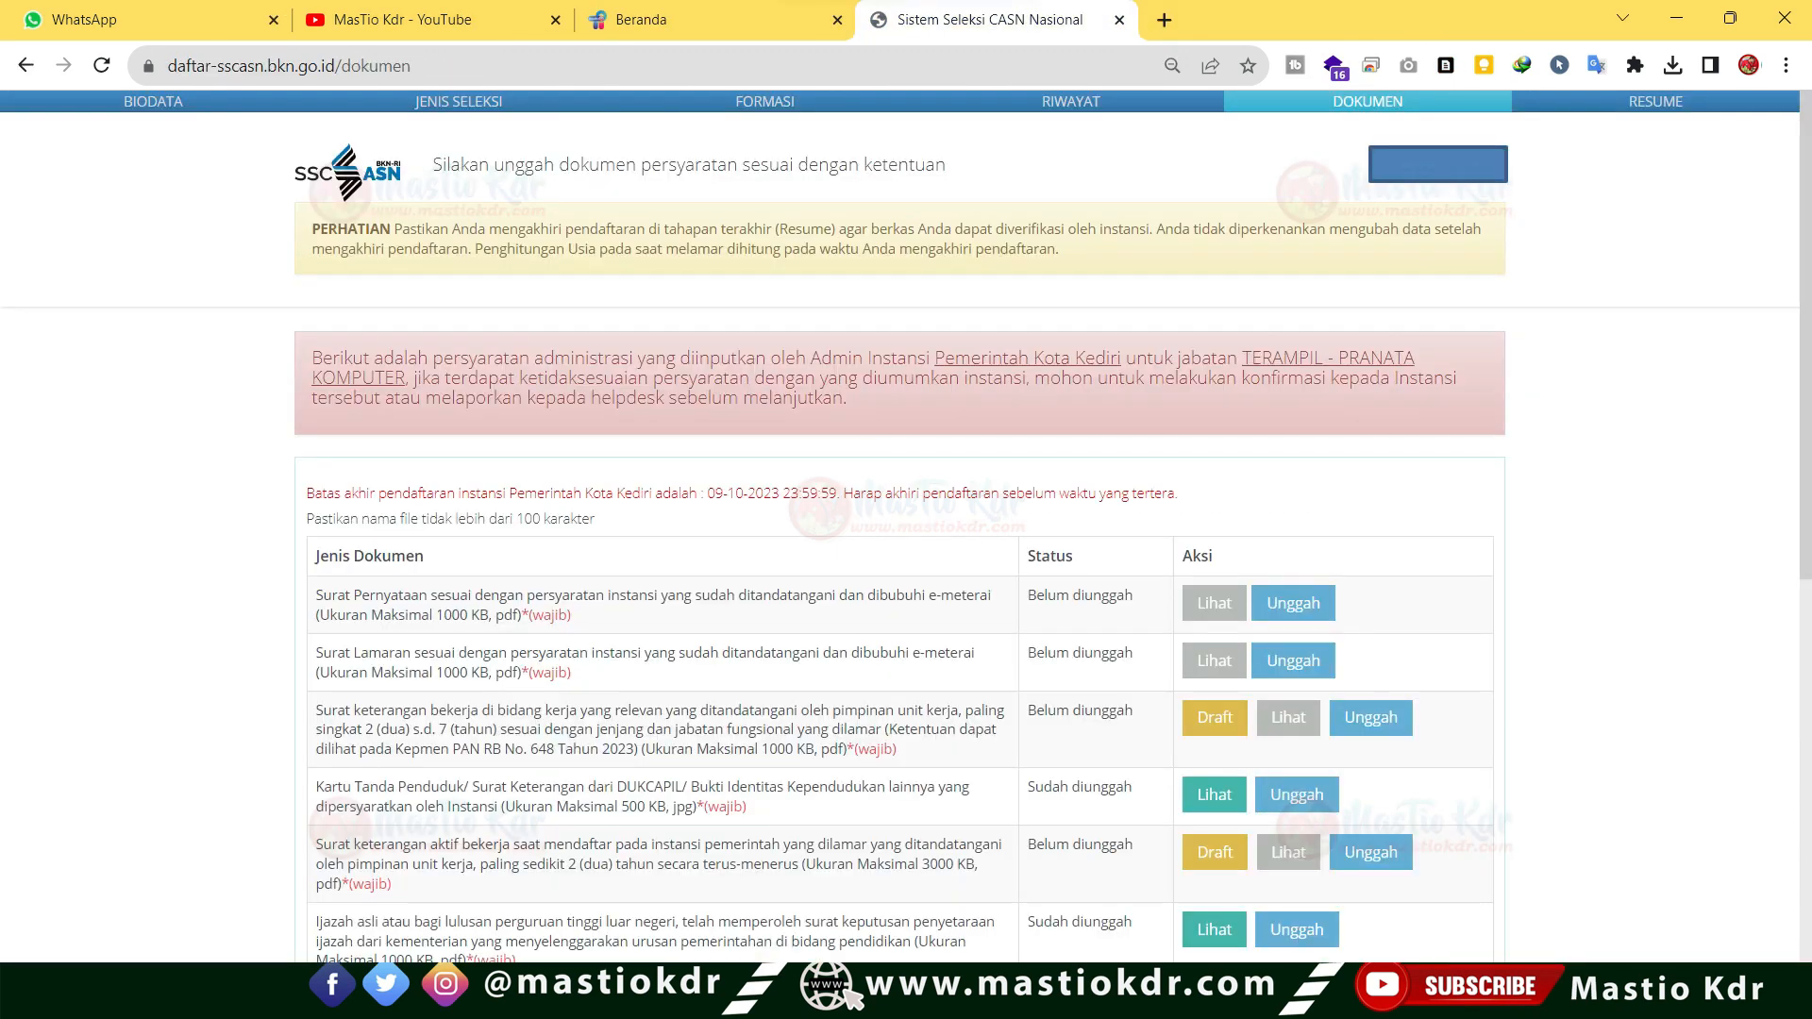
key("Right")
key("Right")
key("Right")
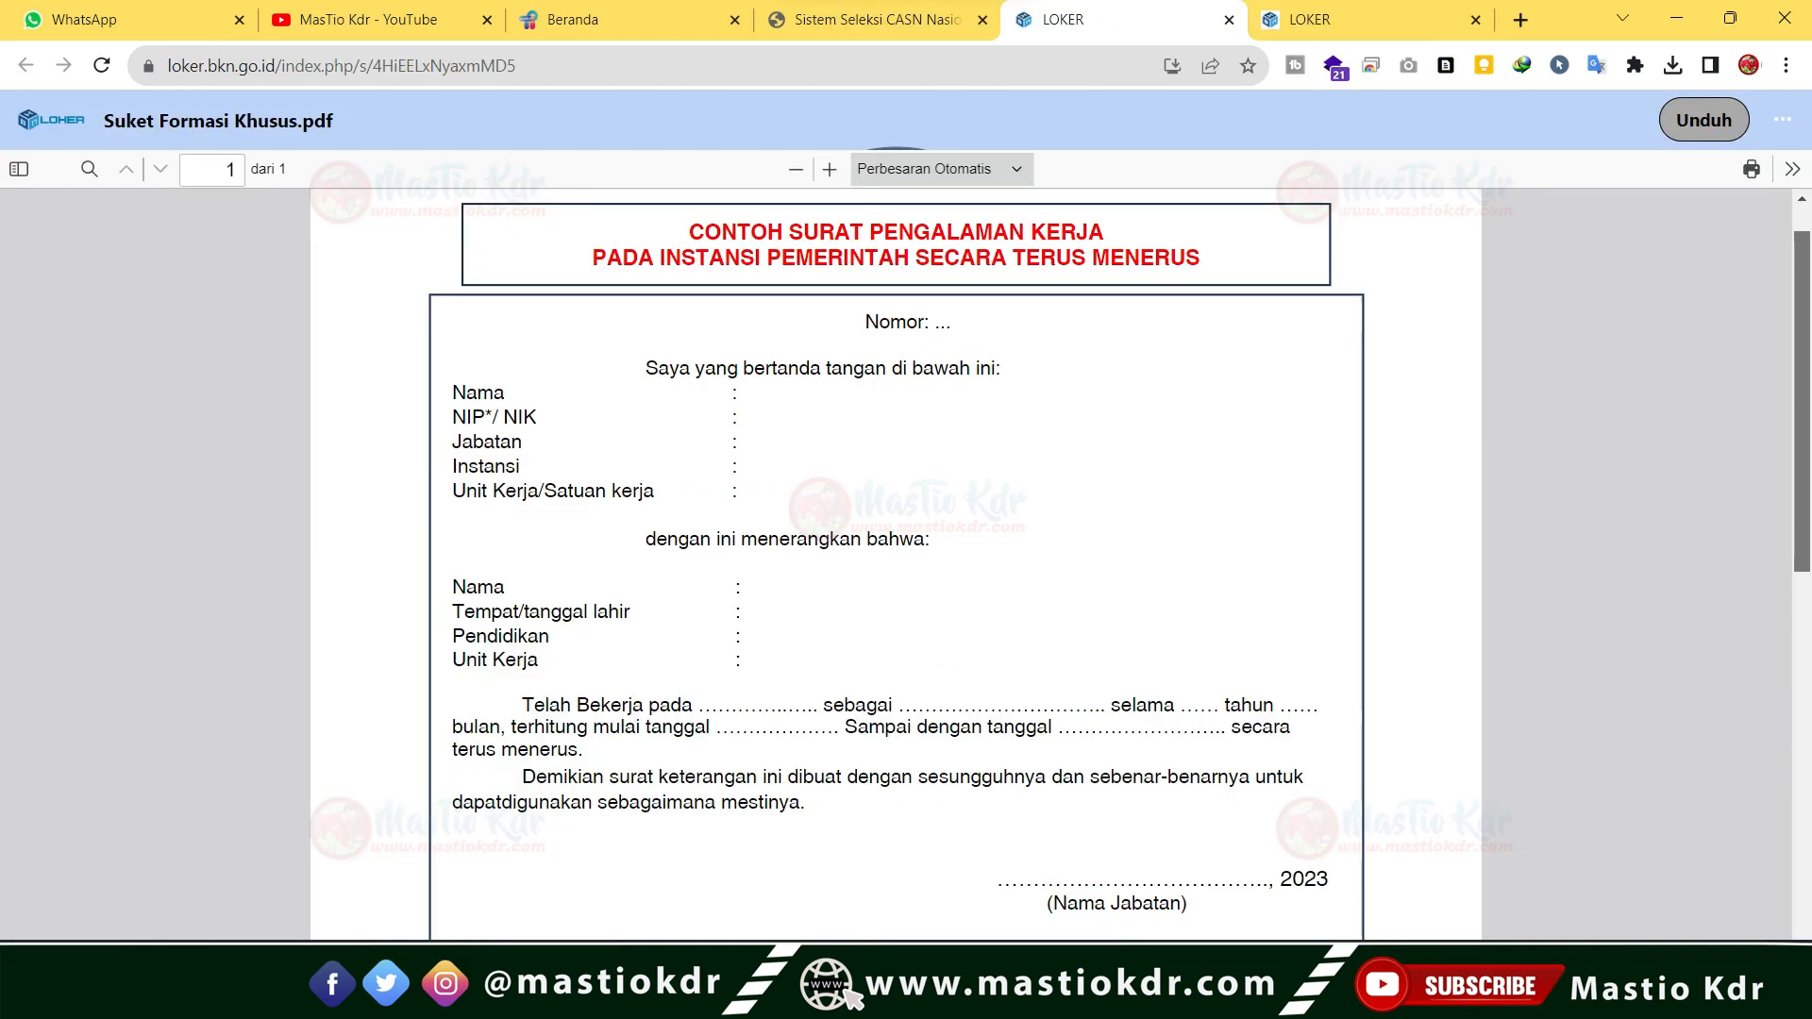
key("Right")
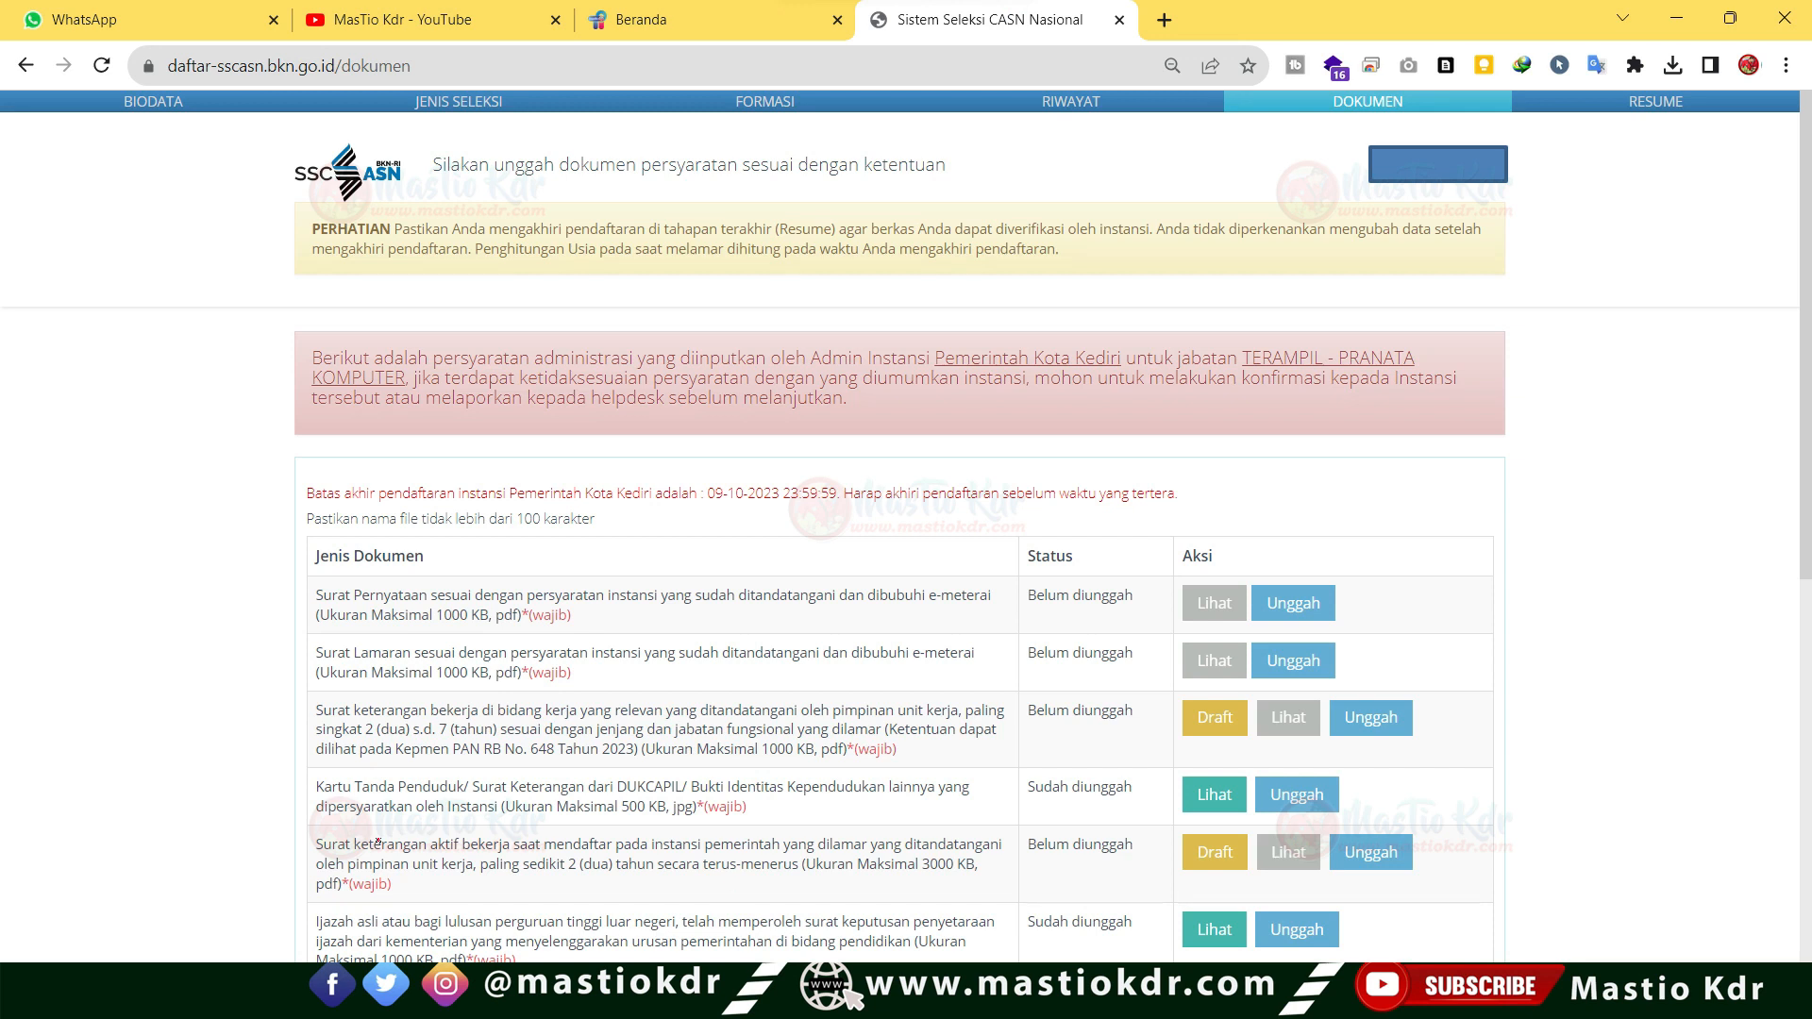
mouse_move(245, 853)
left_mouse_down()
mouse_move(296, 843)
mouse_move(290, 859)
left_mouse_up()
left_click_drag(412, 858, 467, 857)
mouse_move(1182, 851)
left_mouse_down()
mouse_move(1243, 860)
mouse_move(1160, 862)
mouse_move(1167, 838)
left_mouse_up()
Bring up the Suket Formasi Khusus PDF, draw arrows to its title, and underline Instansi Pemerintah Secara Terus Menerus.
key("Right")
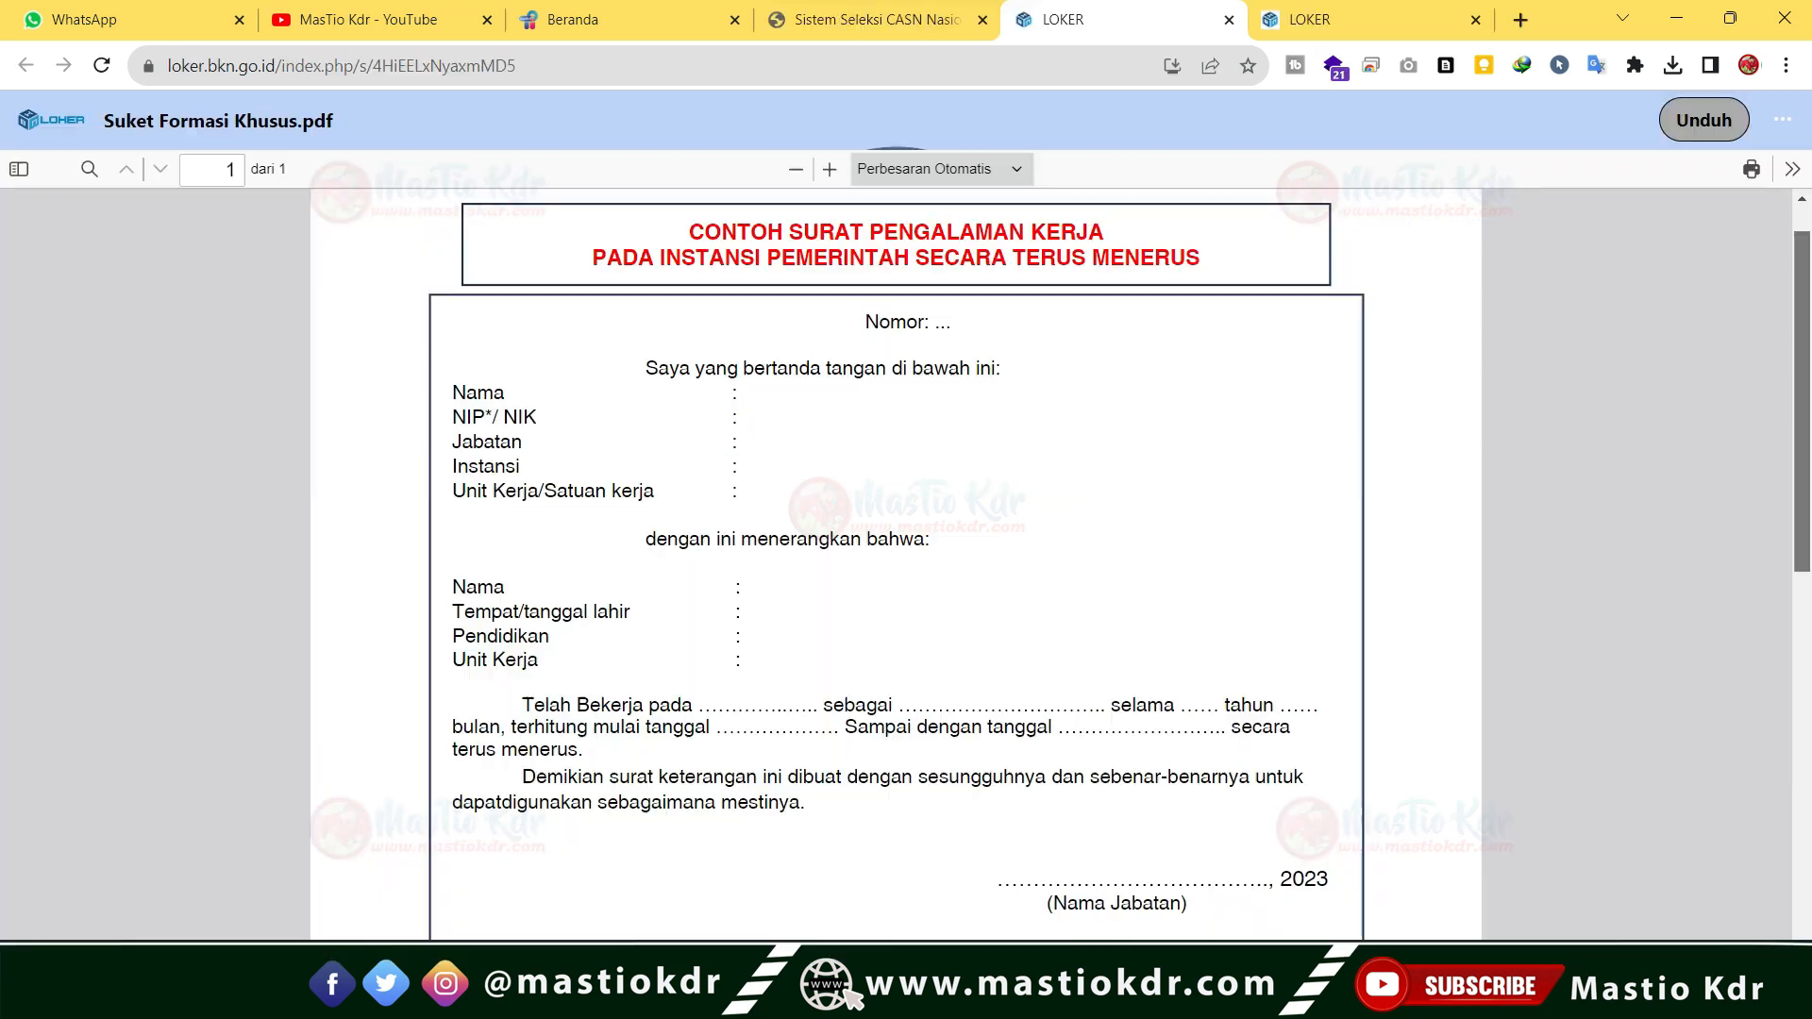
key("alt+Tab")
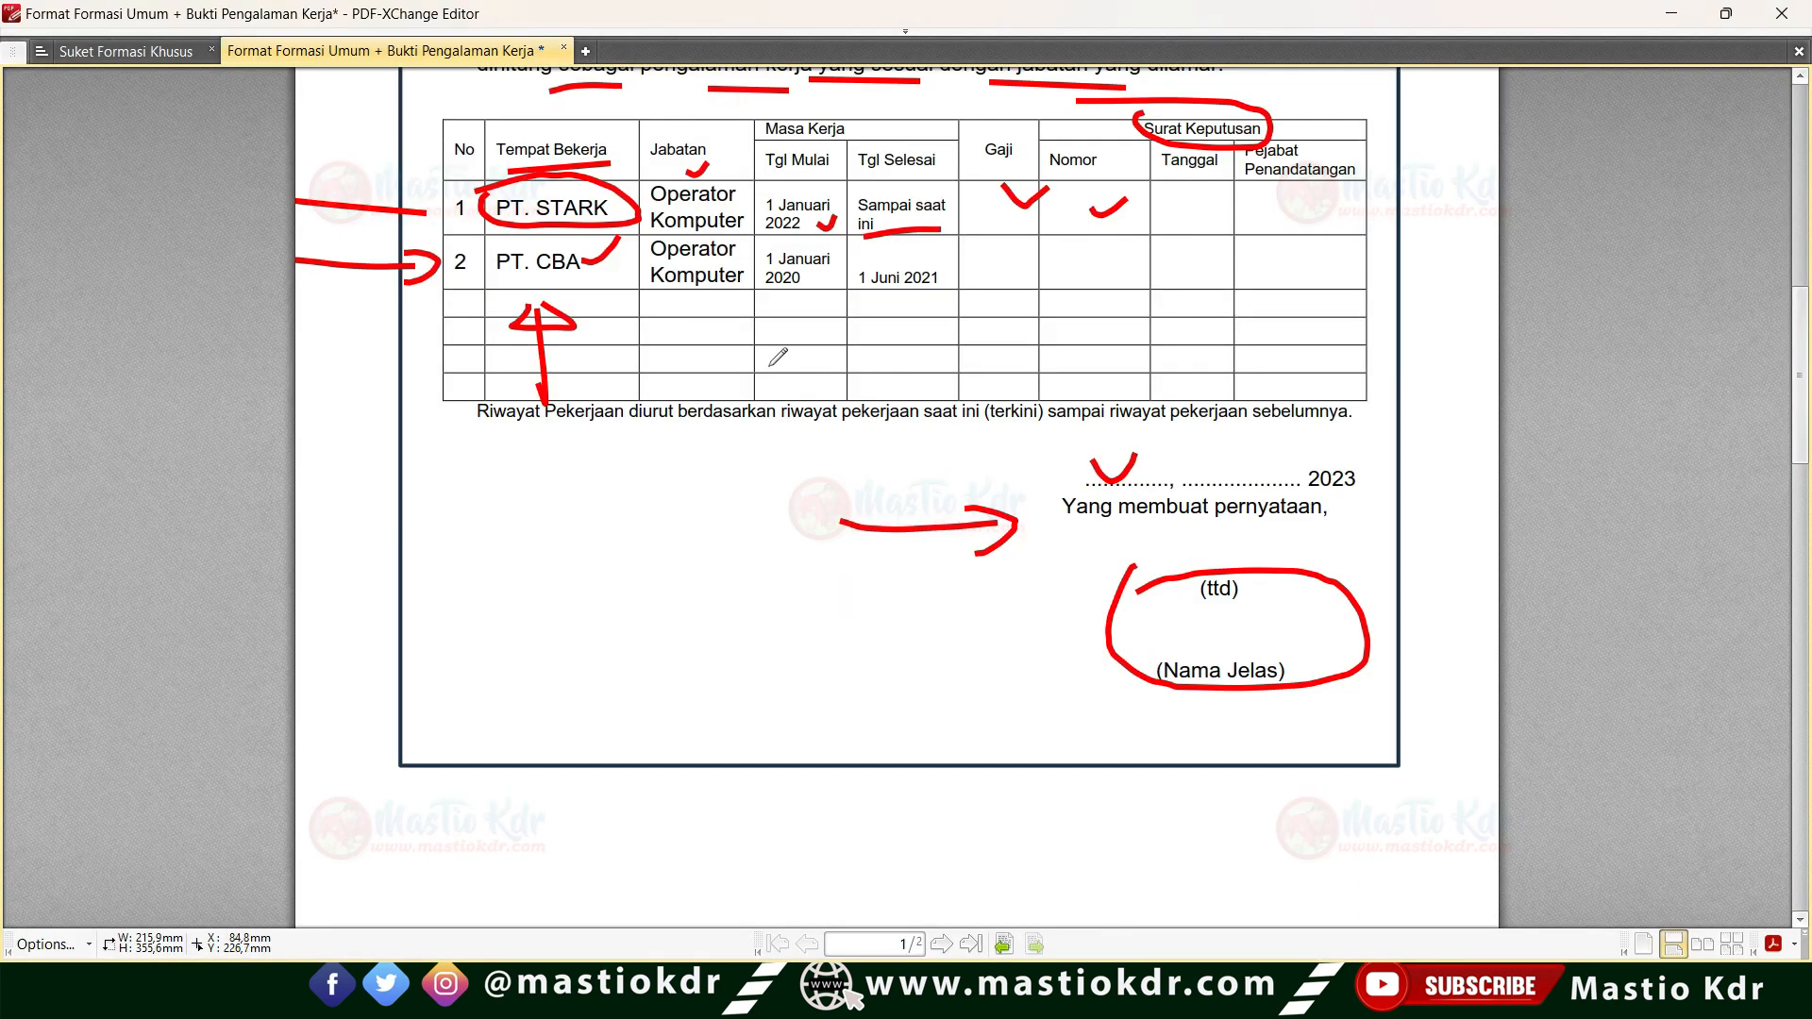
left_click(133, 51)
mouse_move(819, 102)
left_mouse_down()
mouse_move(891, 118)
mouse_move(906, 149)
mouse_move(939, 125)
left_mouse_up()
left_click_drag(579, 229, 1220, 239)
mouse_move(1258, 107)
left_mouse_down()
mouse_move(1335, 156)
mouse_move(1302, 196)
mouse_move(1321, 172)
left_mouse_up()
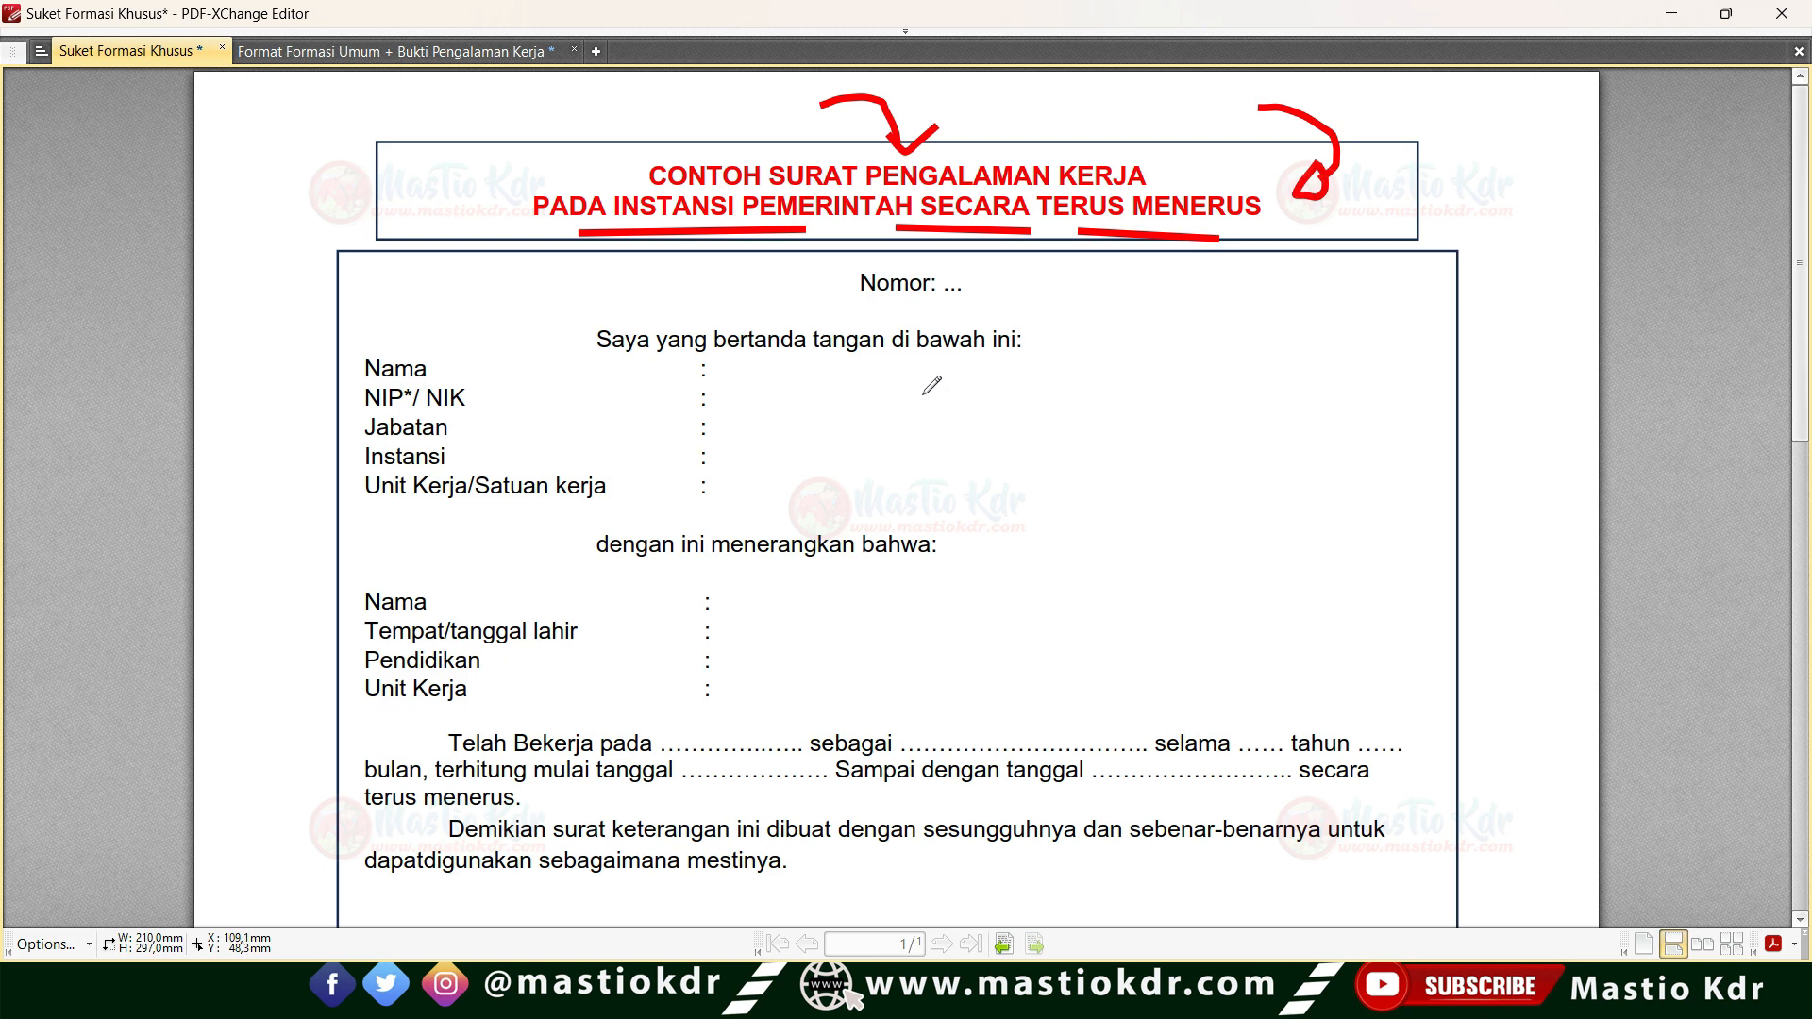
Underline the Nomor line, Saya yang bertanda tangan, the signer's Nama field, and dengan ini menerangkan.
scroll(806, 443, "down", 1)
left_click_drag(836, 252, 940, 251)
left_click_drag(606, 312, 796, 313)
scroll(910, 408, "up", 1)
left_click_drag(829, 373, 987, 394)
scroll(884, 394, "down", 1)
left_click_drag(585, 509, 781, 518)
In the employment paragraph, underline Bekerja pada, mulai tanggal, Sampai dengan tanggal and secara terus menerus, and draw an arrow to sebagai.
scroll(566, 547, "down", 4)
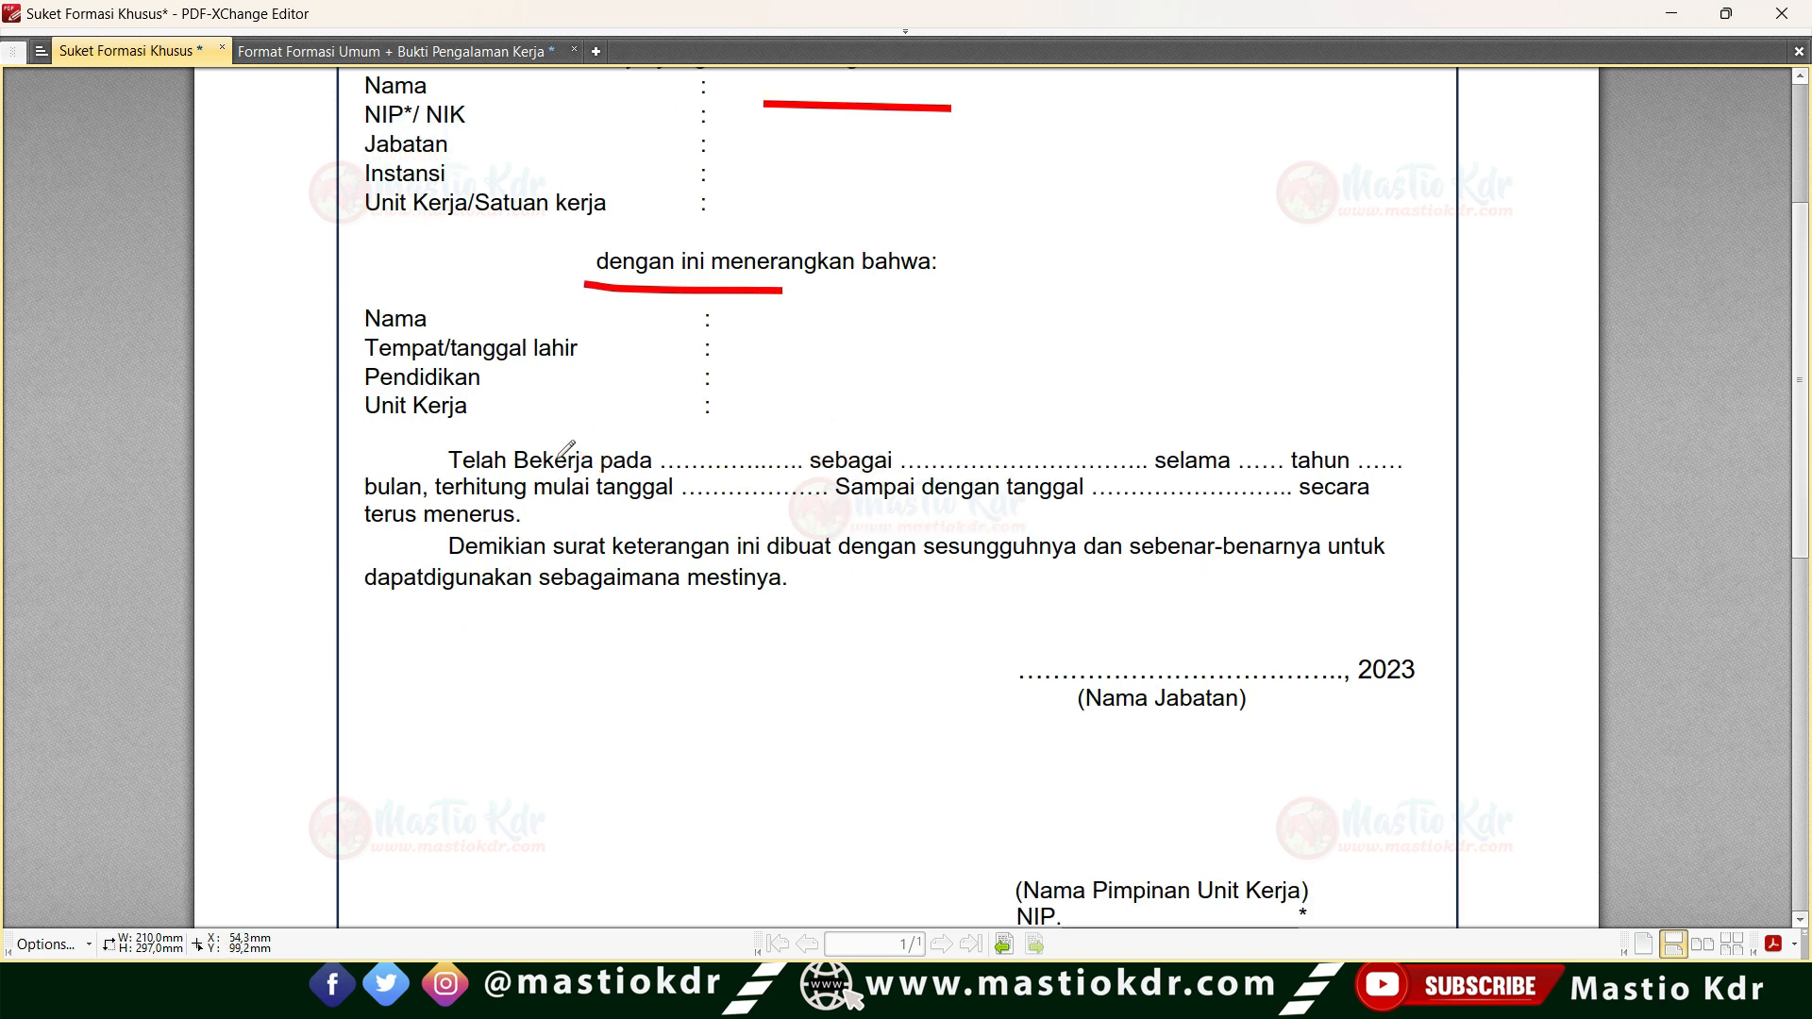
left_click_drag(571, 470, 623, 472)
mouse_move(832, 370)
left_mouse_down()
mouse_move(859, 406)
mouse_move(882, 398)
left_mouse_up()
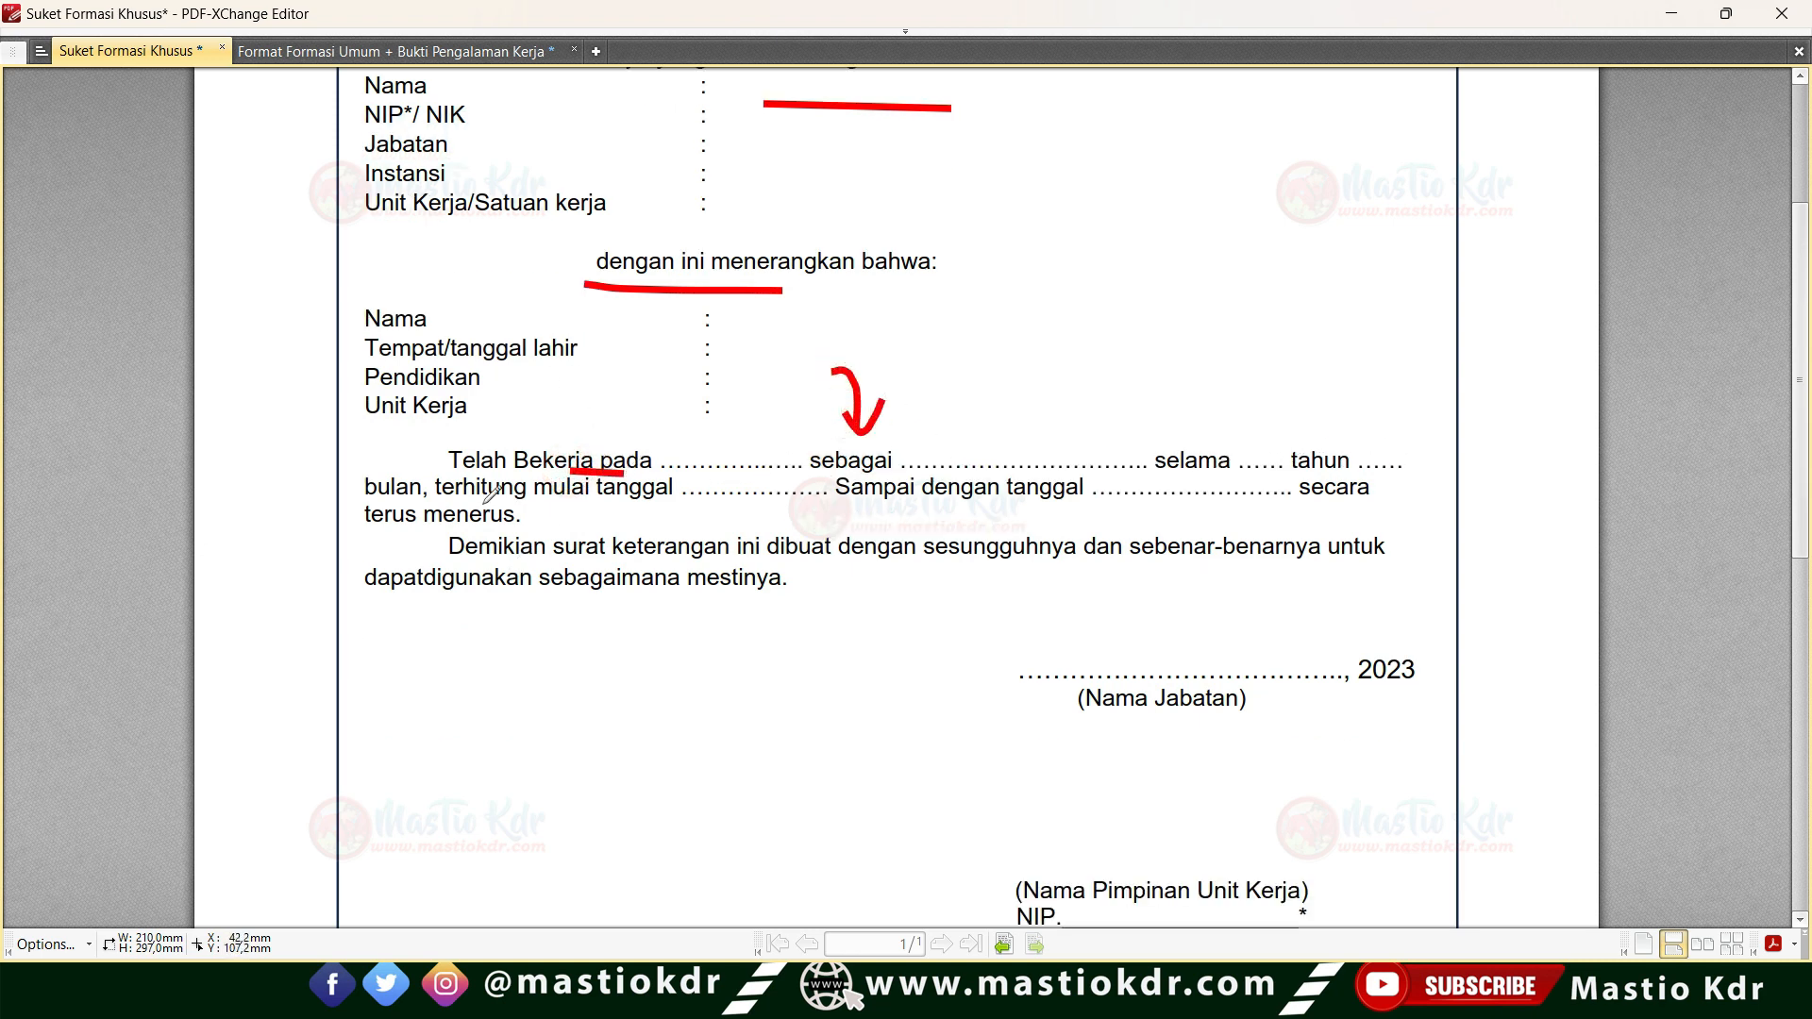
left_click_drag(509, 502, 684, 500)
left_click_drag(896, 510, 1403, 505)
left_click_drag(431, 534, 359, 536)
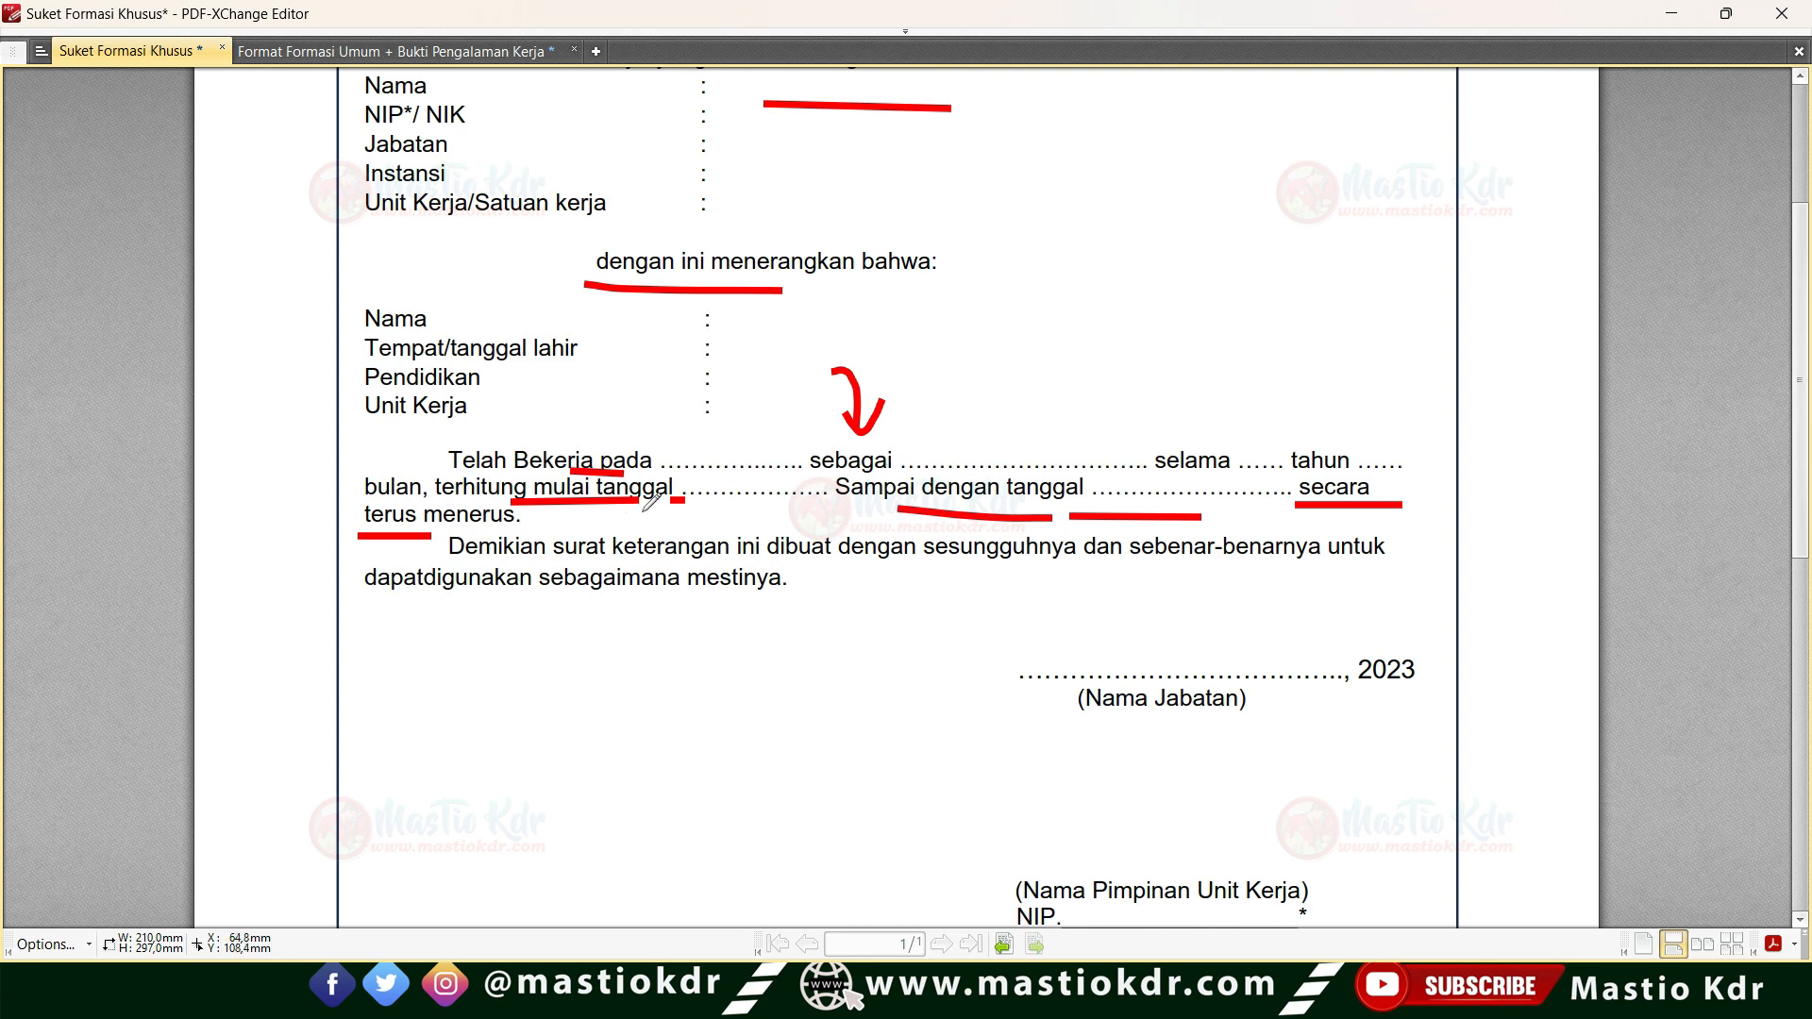
Tick the start and end date blanks, and circle the date with Nama Jabatan and the Nama Pimpinan Unit Kerja block.
mouse_move(722, 491)
left_mouse_down()
mouse_move(744, 506)
mouse_move(783, 478)
left_mouse_up()
left_click_drag(1175, 486, 1224, 474)
scroll(1198, 530, "down", 2)
mouse_move(993, 503)
left_mouse_down()
mouse_move(1113, 612)
mouse_move(1123, 476)
mouse_move(1095, 498)
left_mouse_up()
scroll(983, 519, "down", 3)
mouse_move(974, 536)
left_mouse_down()
mouse_move(1449, 604)
mouse_move(1017, 538)
left_mouse_up()
scroll(1033, 538, "down", 5)
scroll(1064, 603, "up", 9)
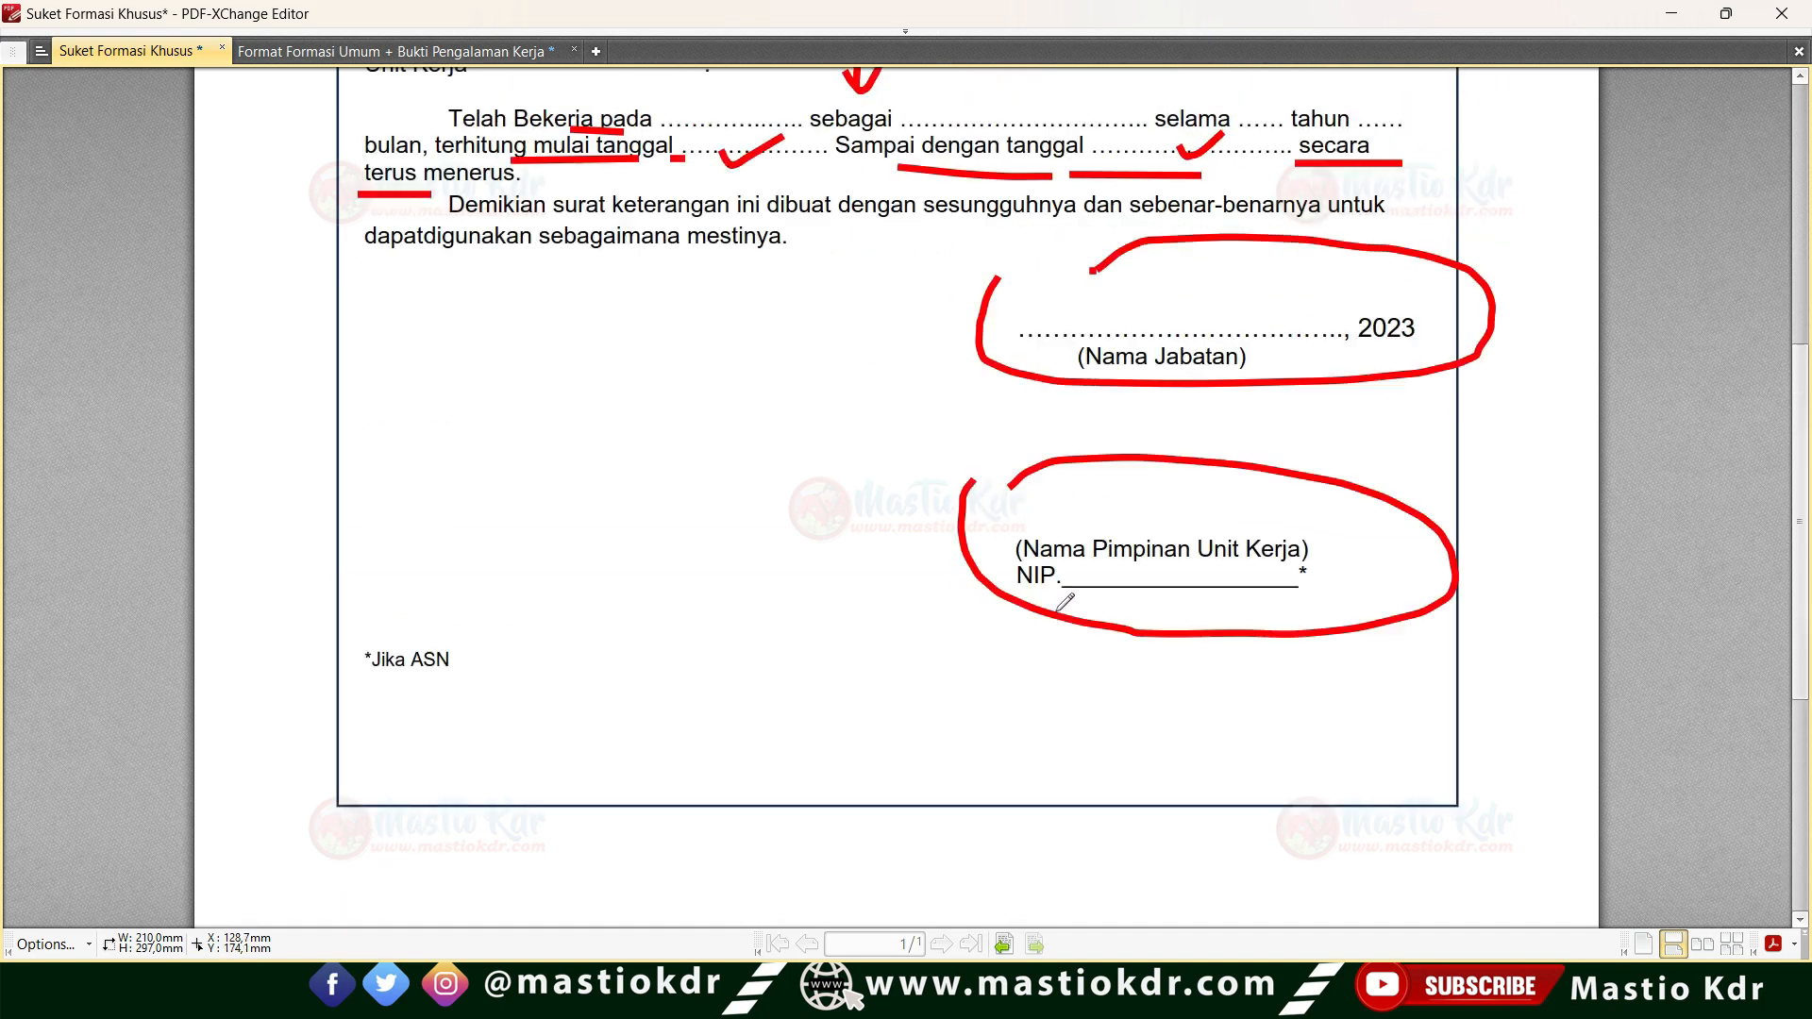
scroll(920, 390, "up", 3)
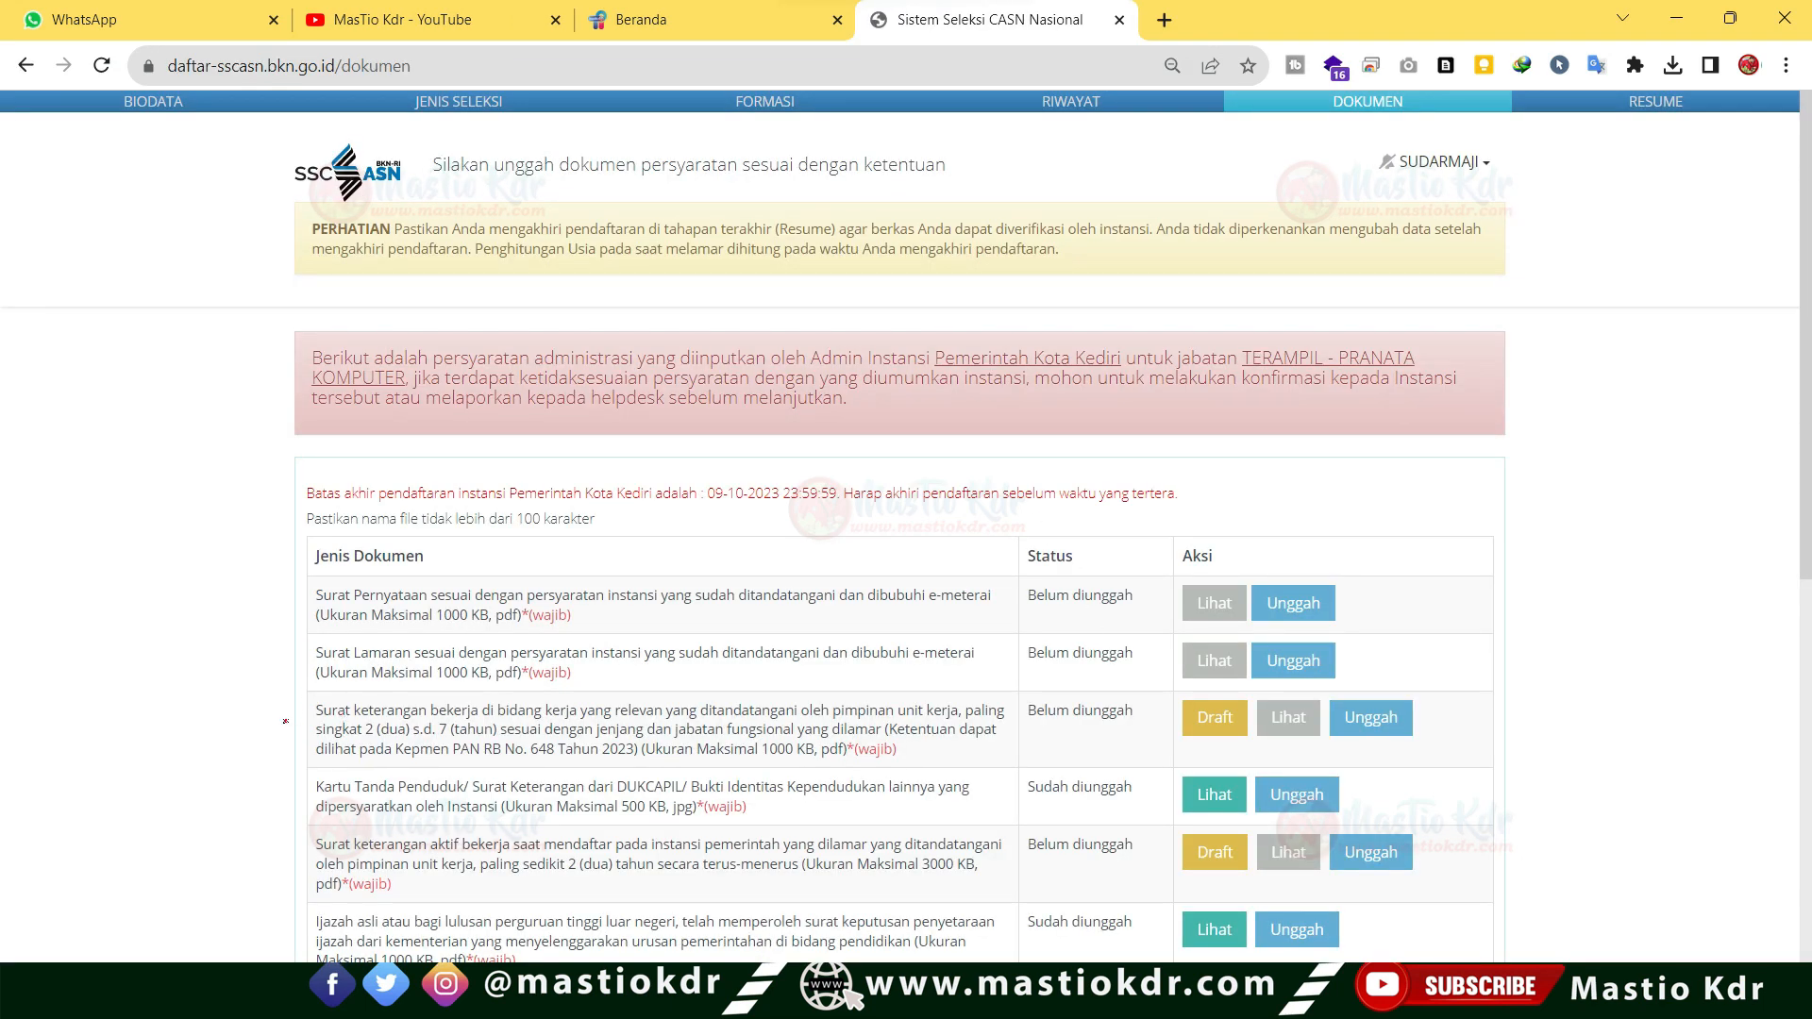
Mark both work-letter rows on the Dokumen slide, then circle Tambah Pekerjaan on the Riwayat slide and draw an arrow to its table.
mouse_move(226, 714)
left_mouse_down()
mouse_move(268, 710)
mouse_move(268, 747)
left_mouse_up()
mouse_move(248, 846)
left_mouse_down()
mouse_move(327, 838)
mouse_move(294, 856)
left_mouse_up()
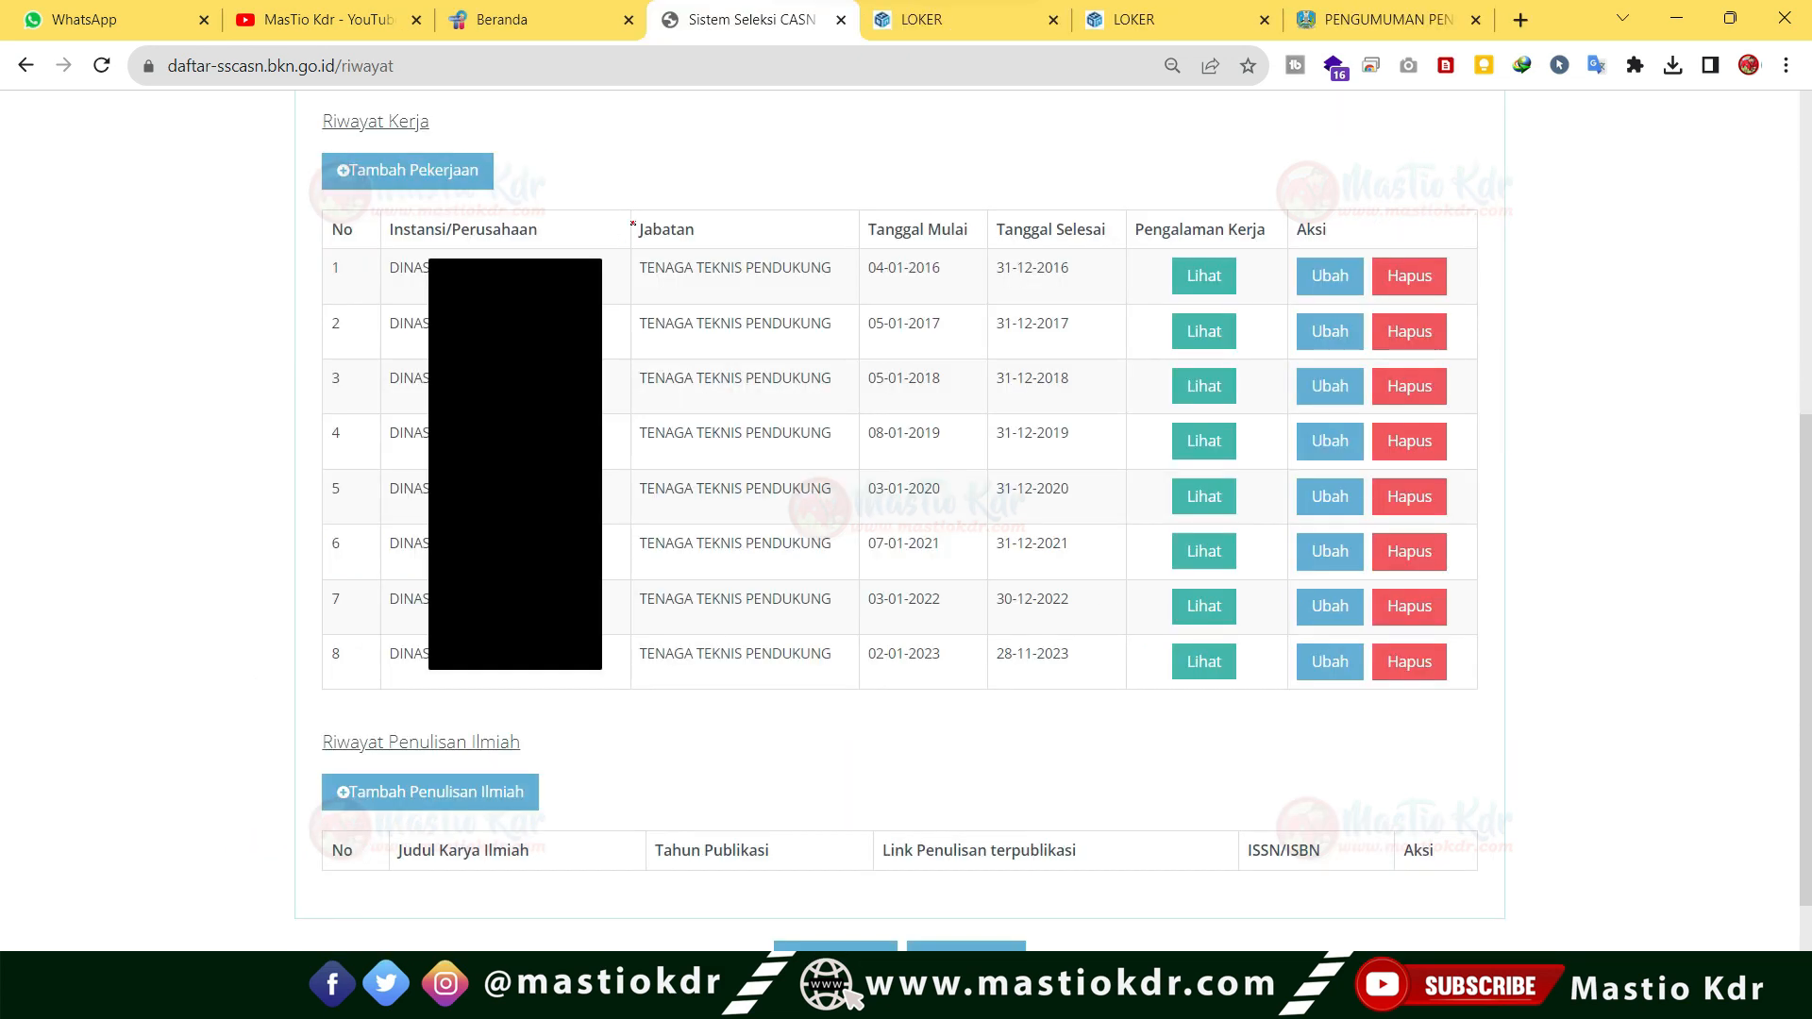
mouse_move(306, 165)
left_mouse_down()
mouse_move(335, 196)
mouse_move(504, 137)
mouse_move(295, 146)
left_mouse_up()
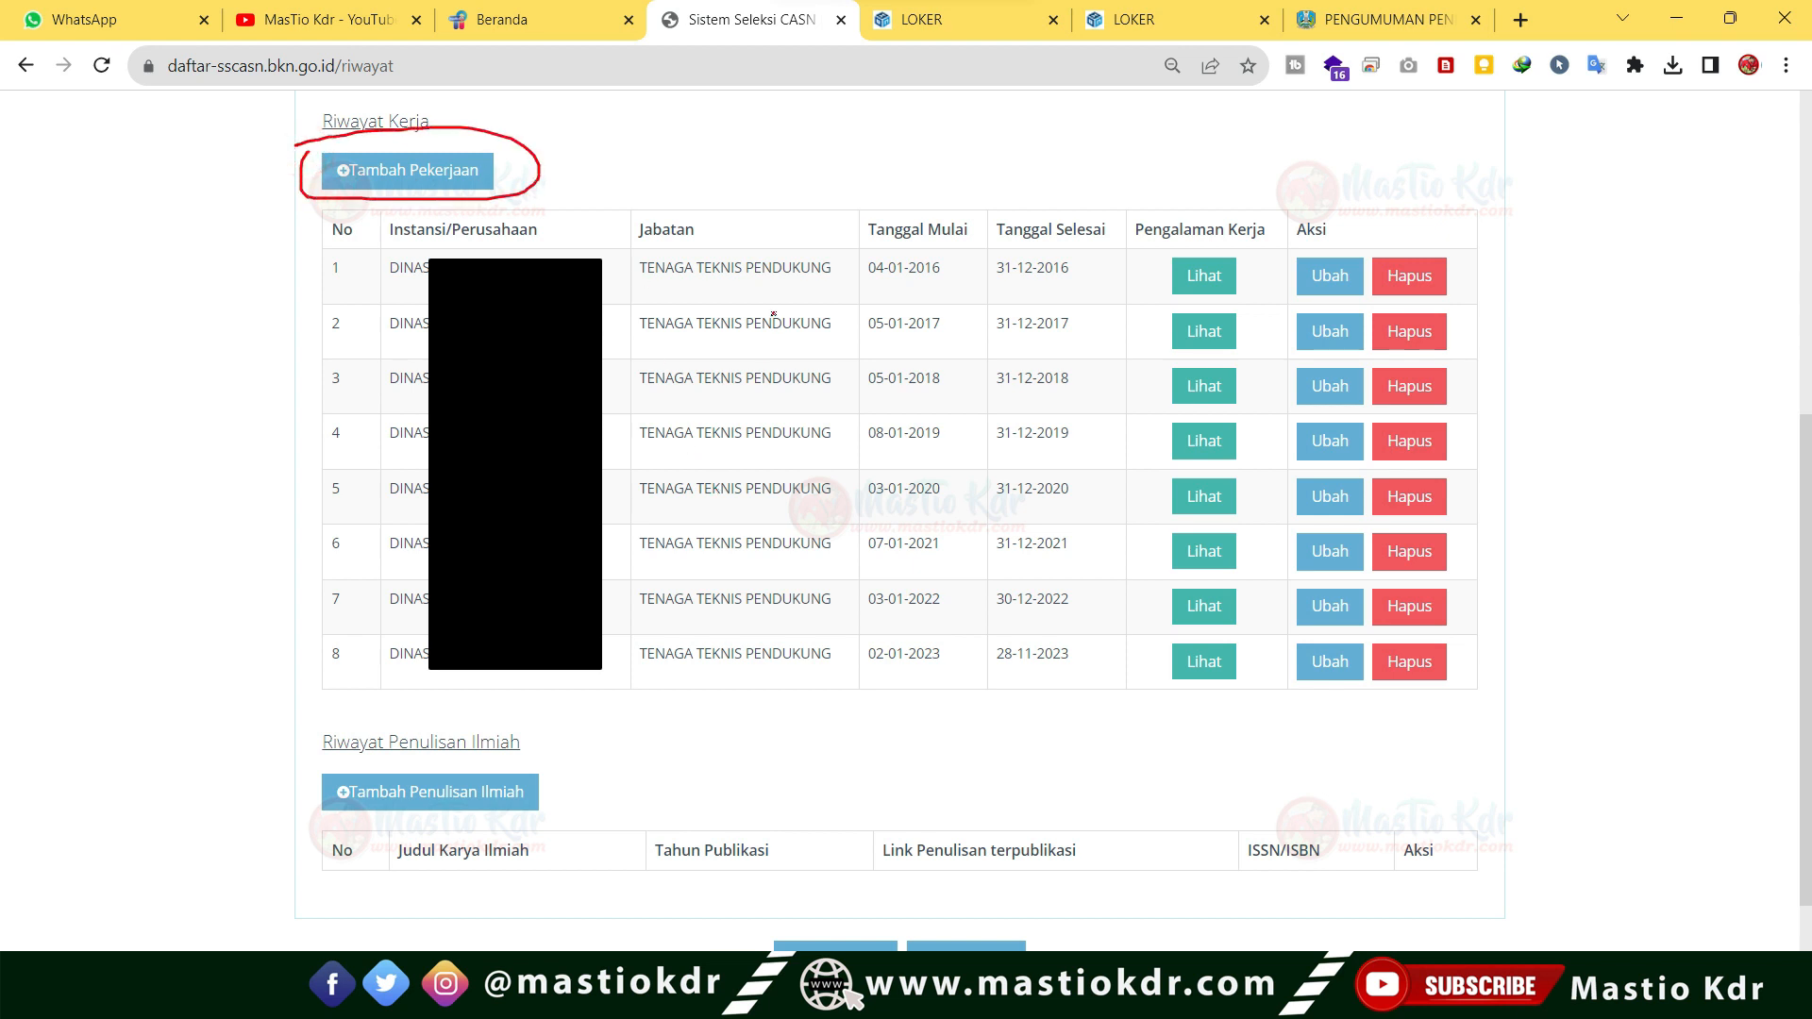
mouse_move(19, 550)
left_mouse_down()
mouse_move(234, 462)
mouse_move(227, 514)
left_mouse_up()
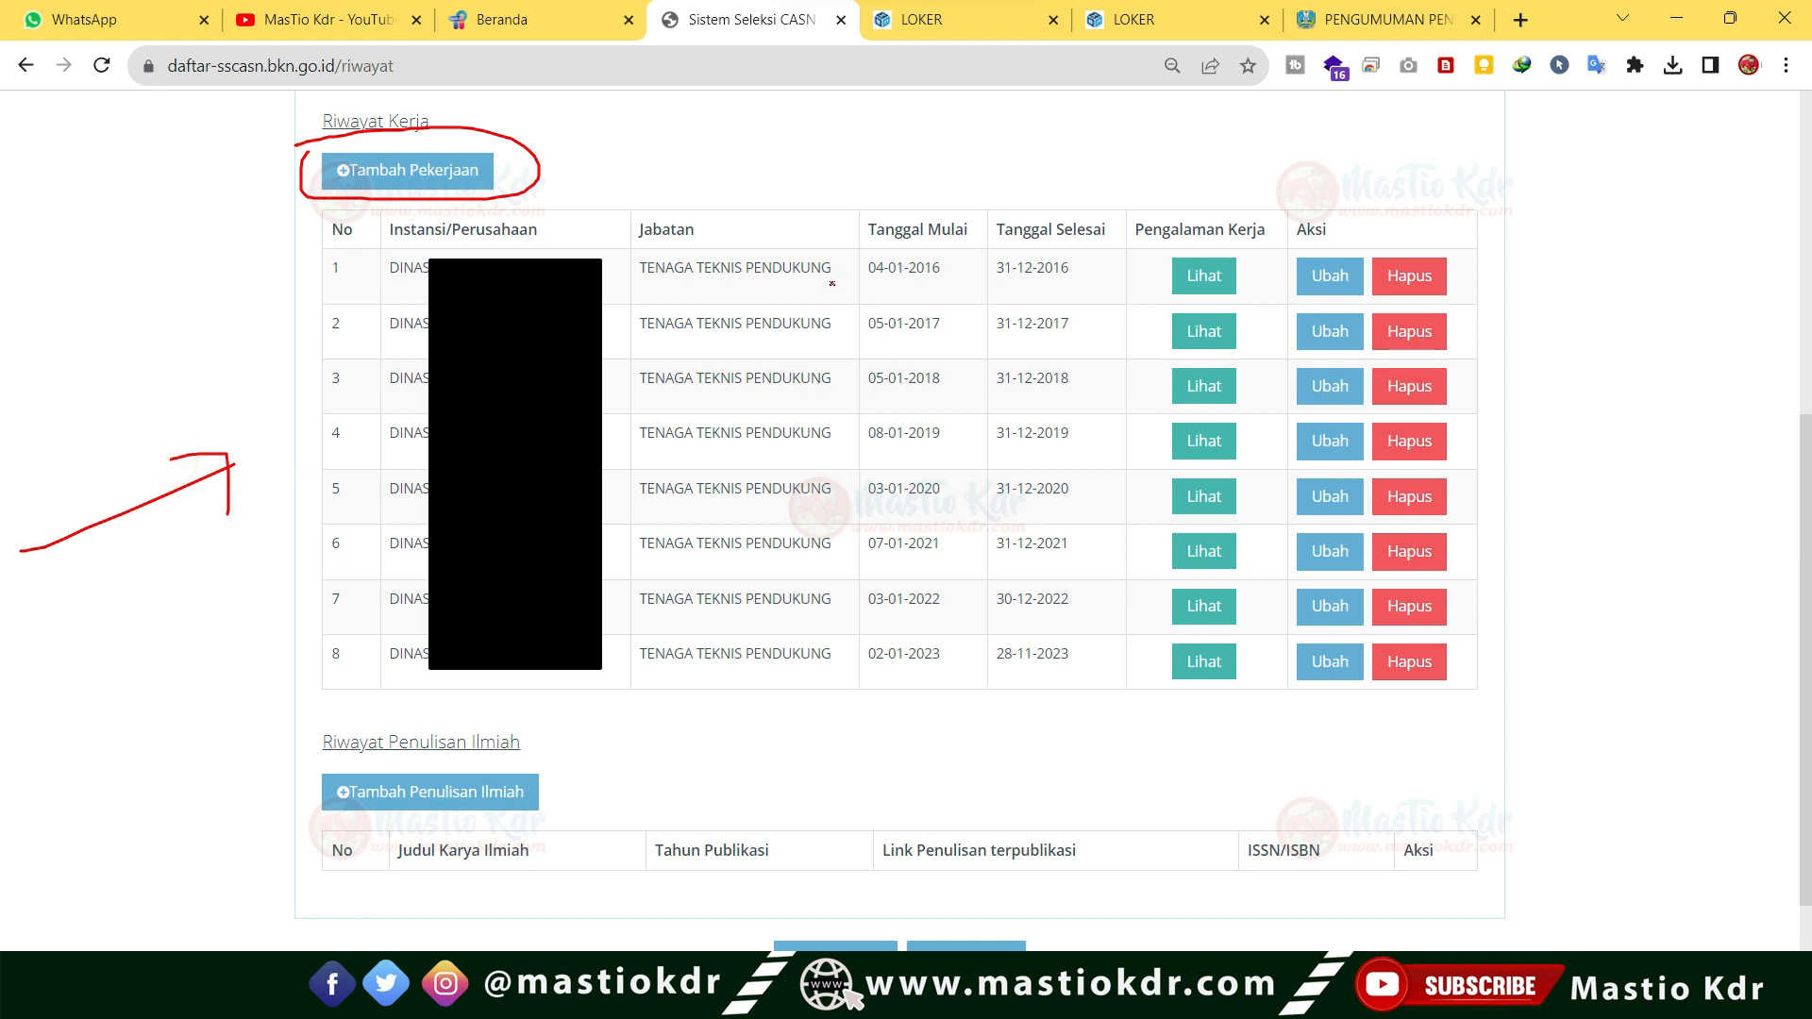
Underline Instansi/Perusahaan, circle Tanggal Mulai and Tanggal Selesai with an arrow to the first start date, and mark beside Aksi.
left_click_drag(399, 251, 463, 244)
mouse_move(857, 207)
left_mouse_down()
mouse_move(974, 245)
mouse_move(824, 212)
mouse_move(845, 270)
left_mouse_up()
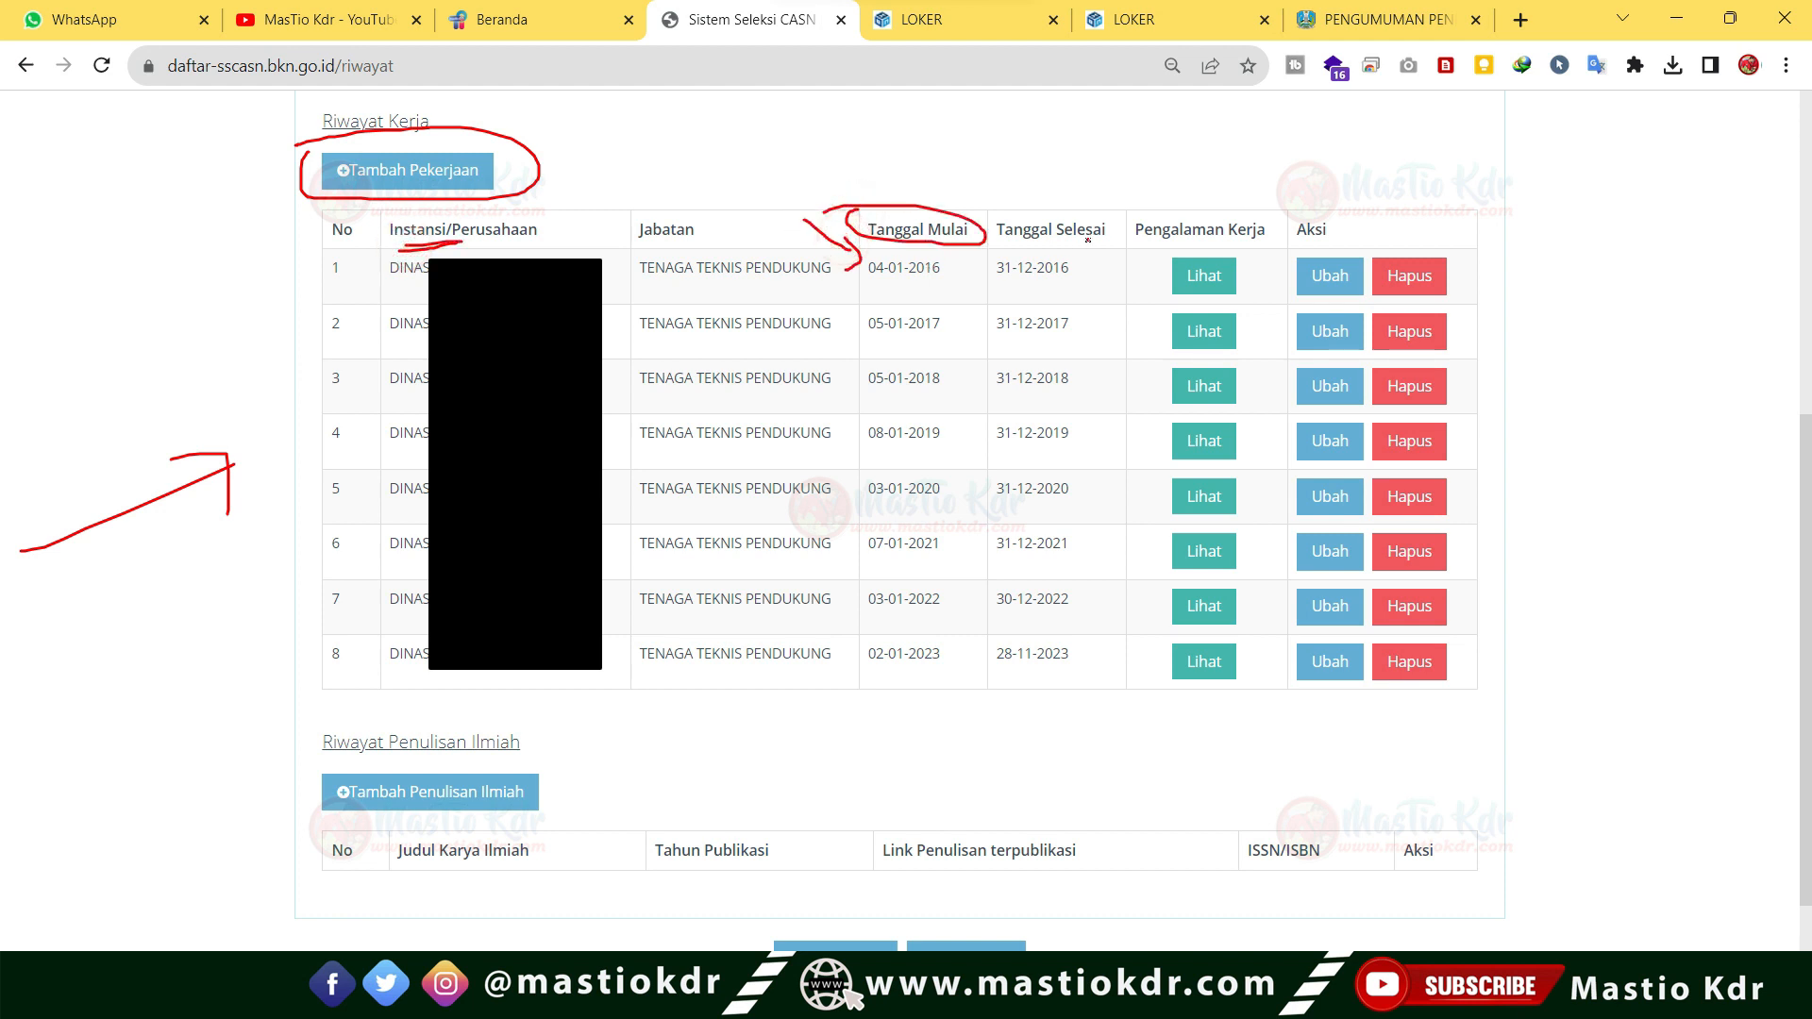
mouse_move(1109, 246)
left_mouse_down()
mouse_move(999, 200)
mouse_move(1028, 238)
left_mouse_up()
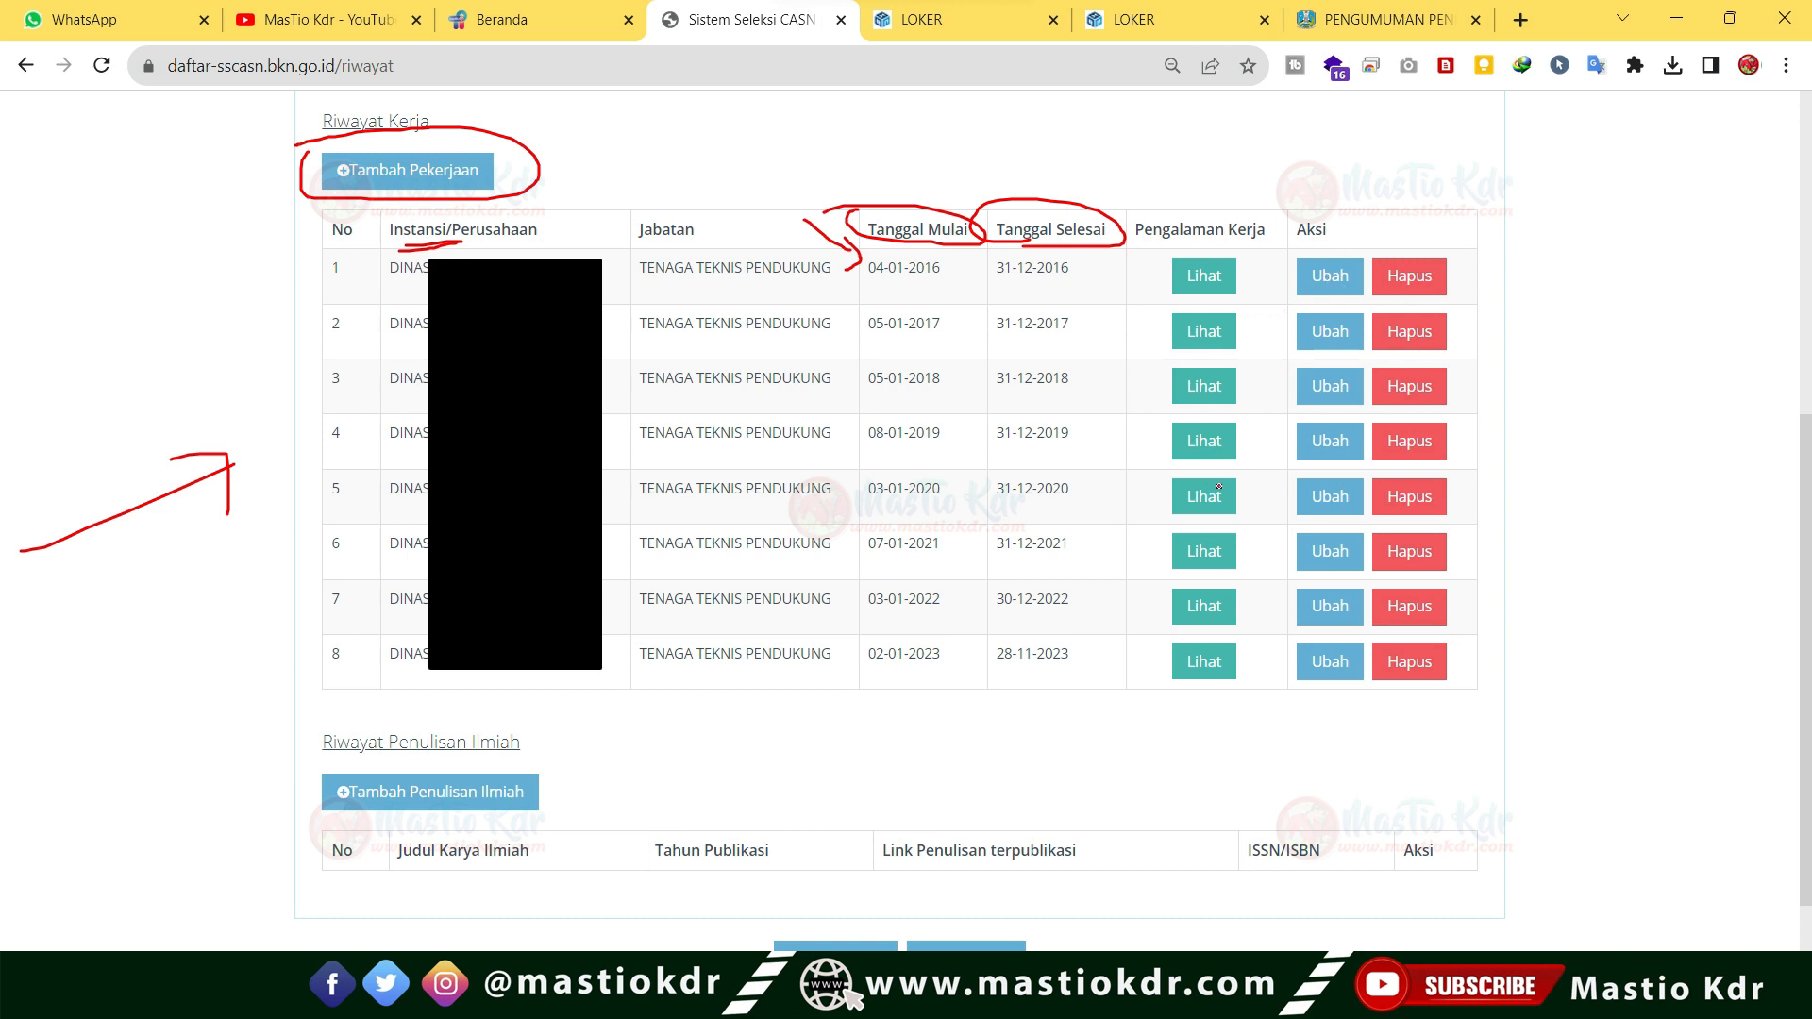
left_click_drag(1338, 194, 1366, 232)
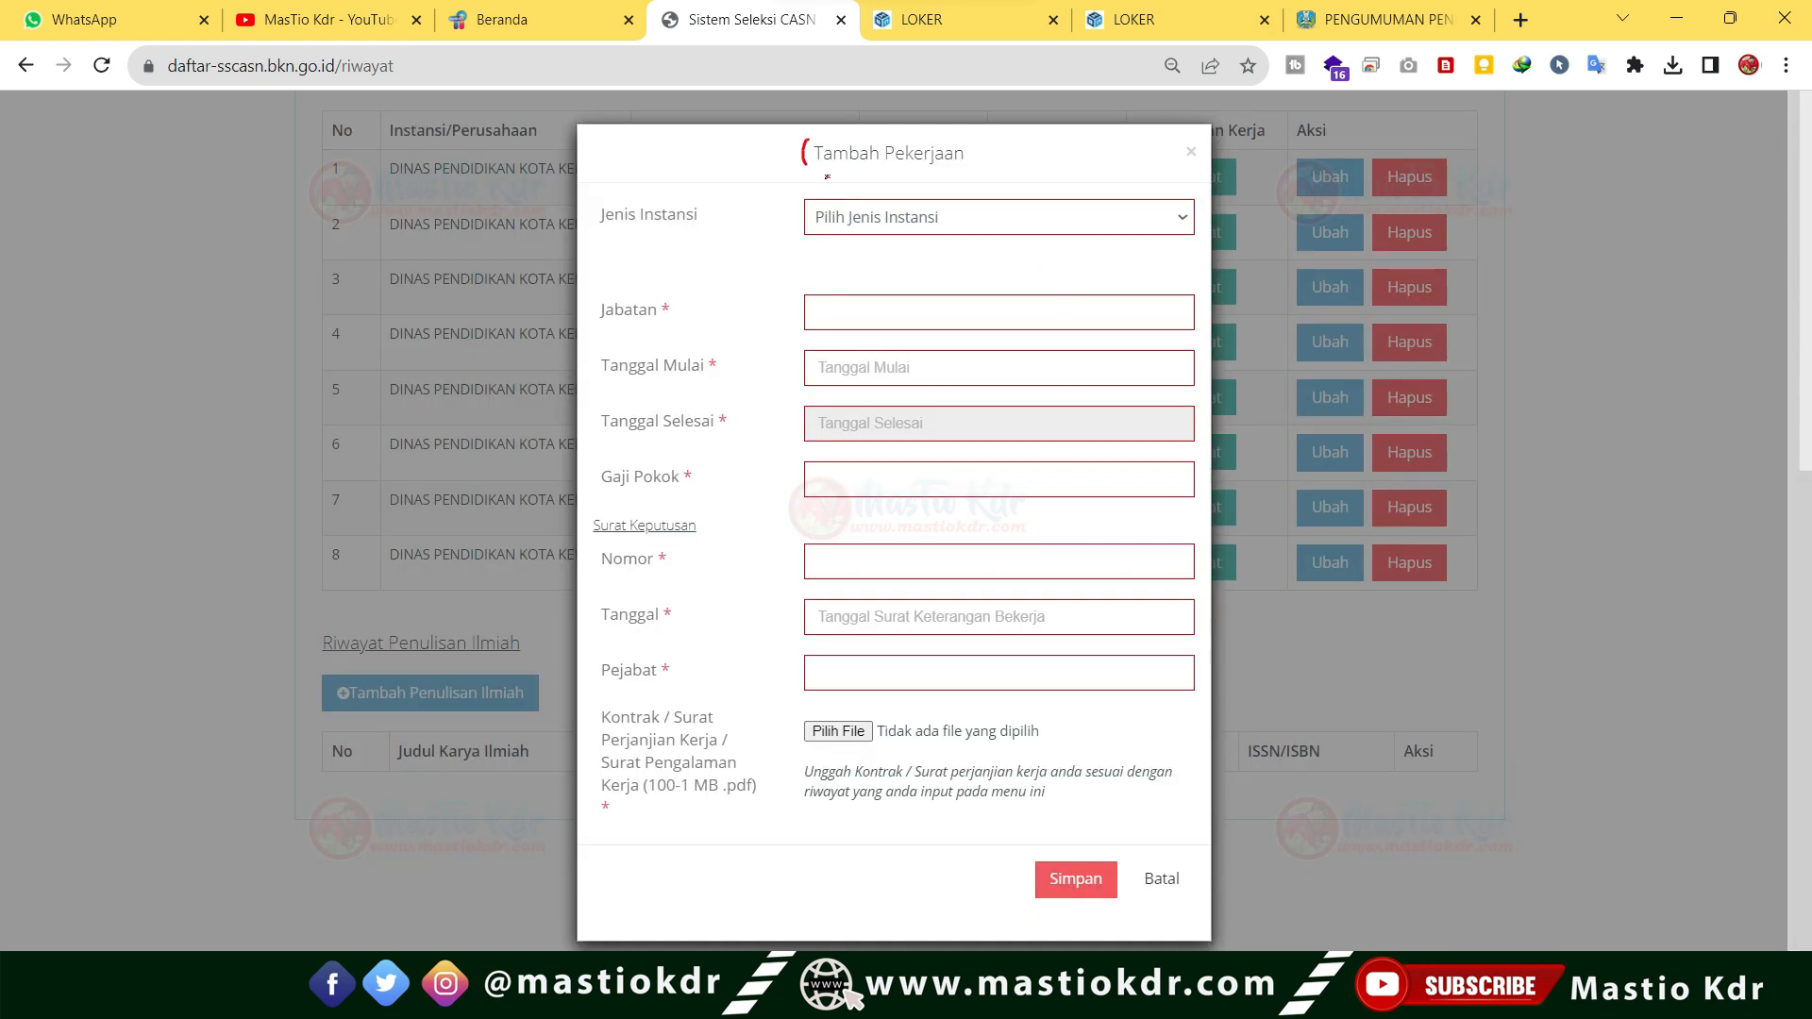
On the empty job-entry form slide, circle the Tambah Pekerjaan title and the Pilih File control.
left_click_drag(826, 177, 782, 139)
mouse_move(795, 726)
left_mouse_down()
mouse_move(849, 743)
mouse_move(904, 719)
left_mouse_up()
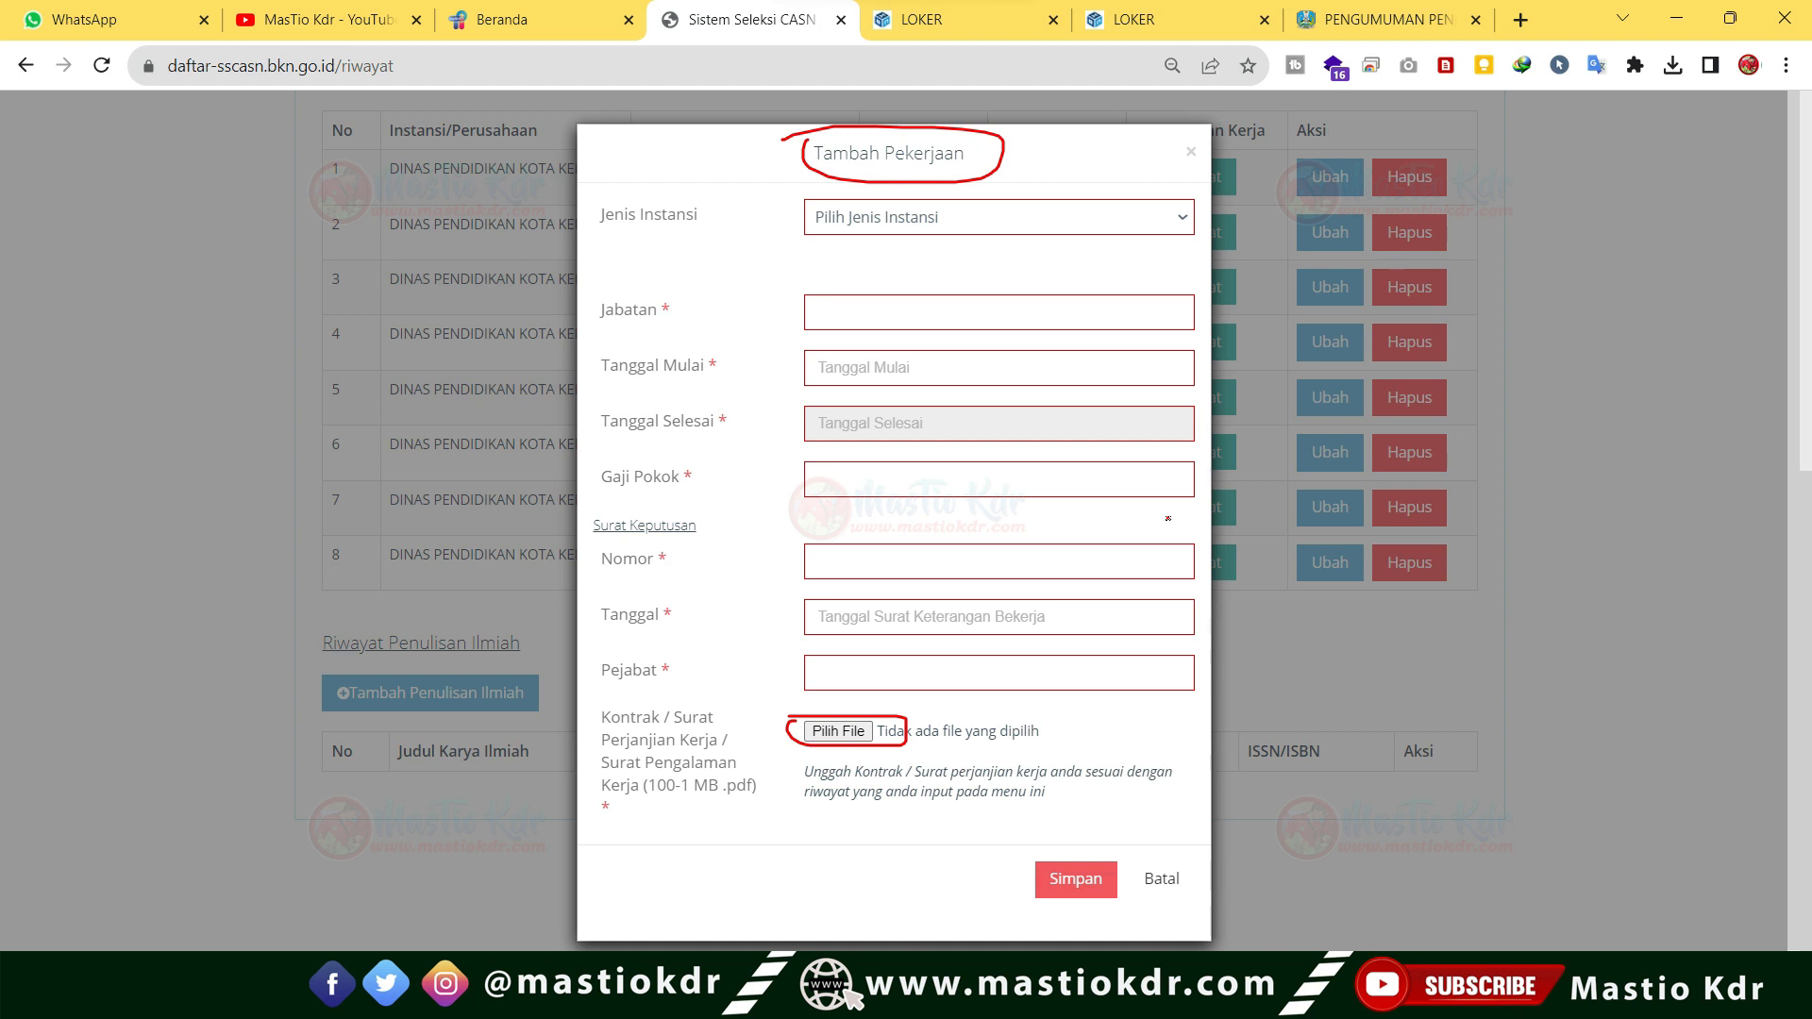
Switch to Chrome, show the BKD Jatim PPPK 2023 announcement page, and select its web address.
key("alt+Tab")
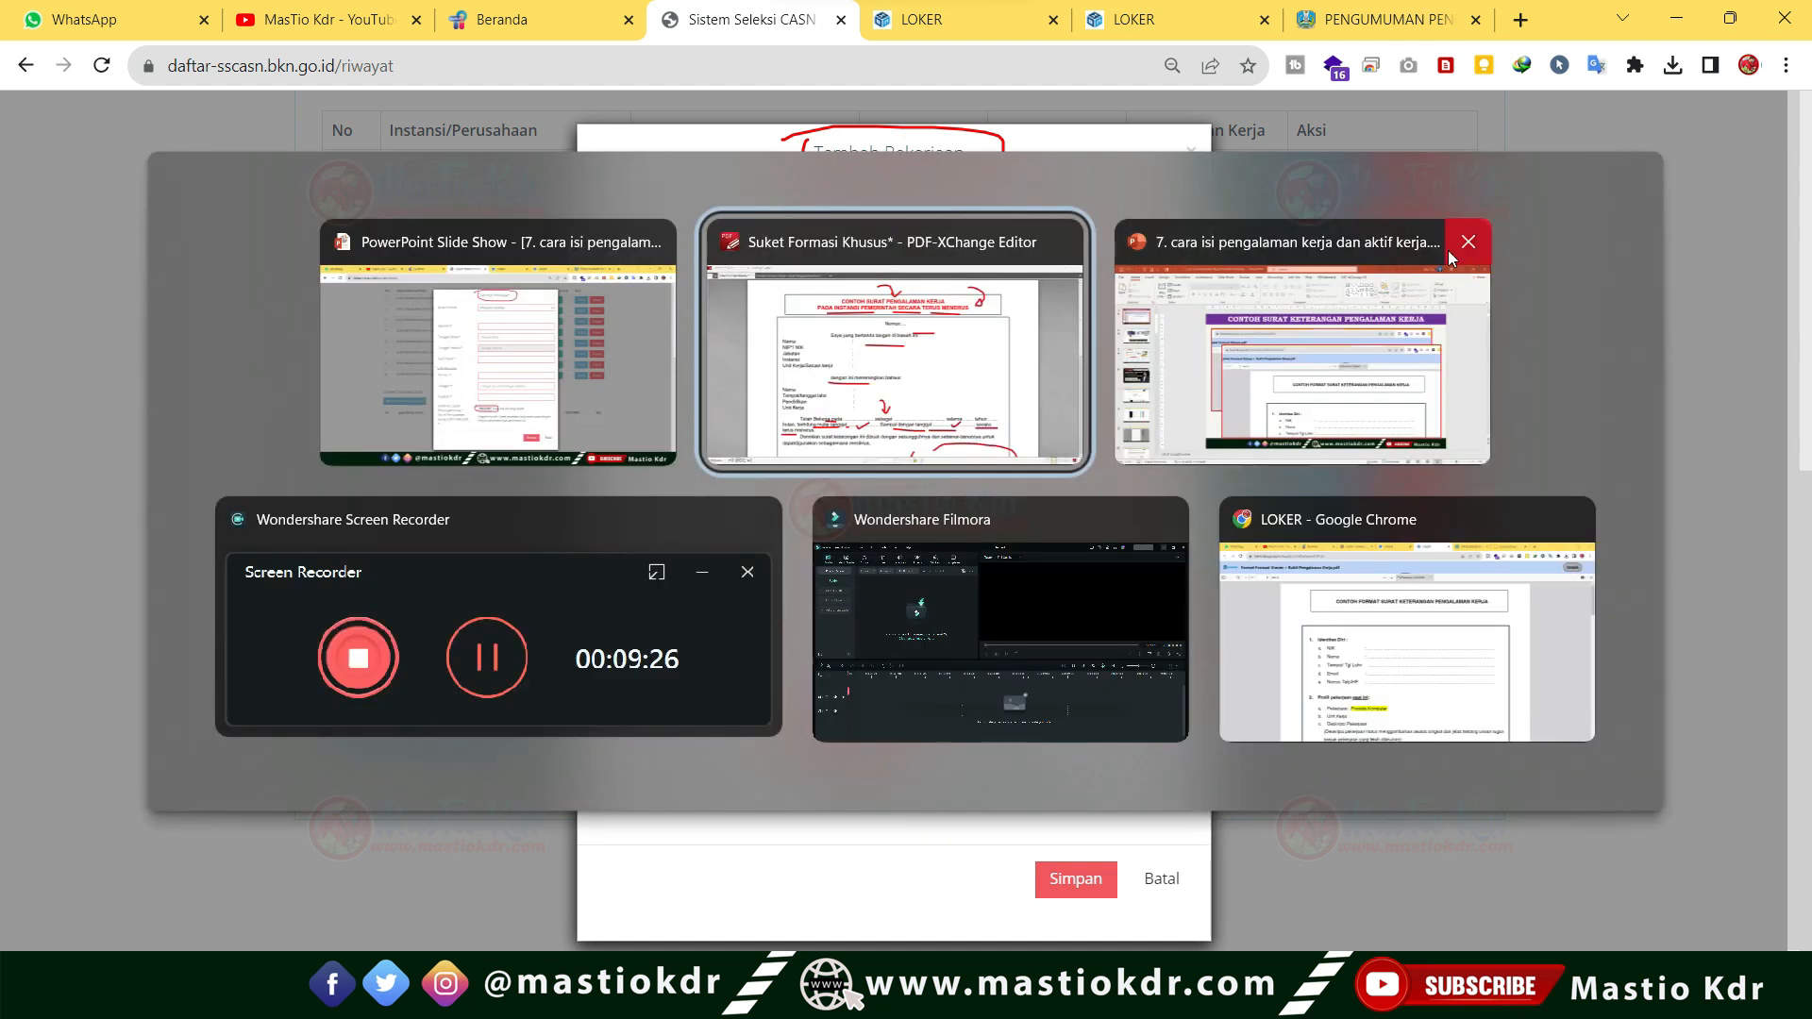
left_click(1236, 527)
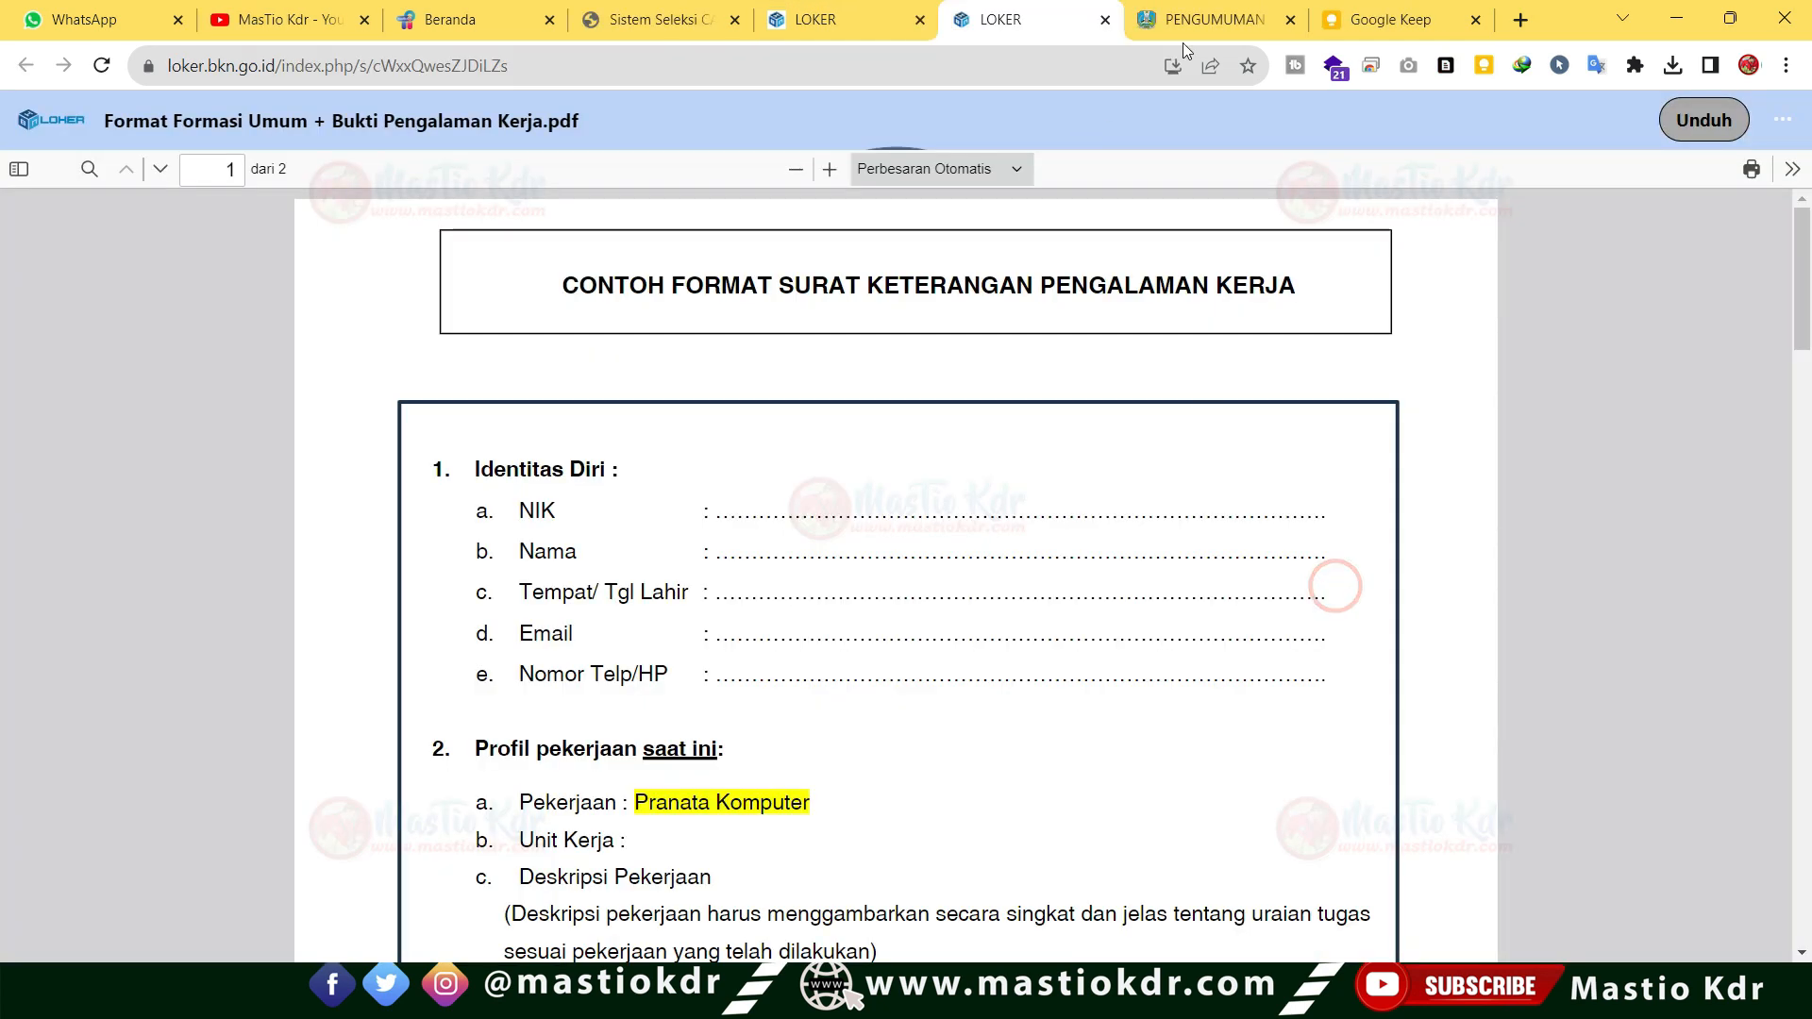
left_click(1250, 10)
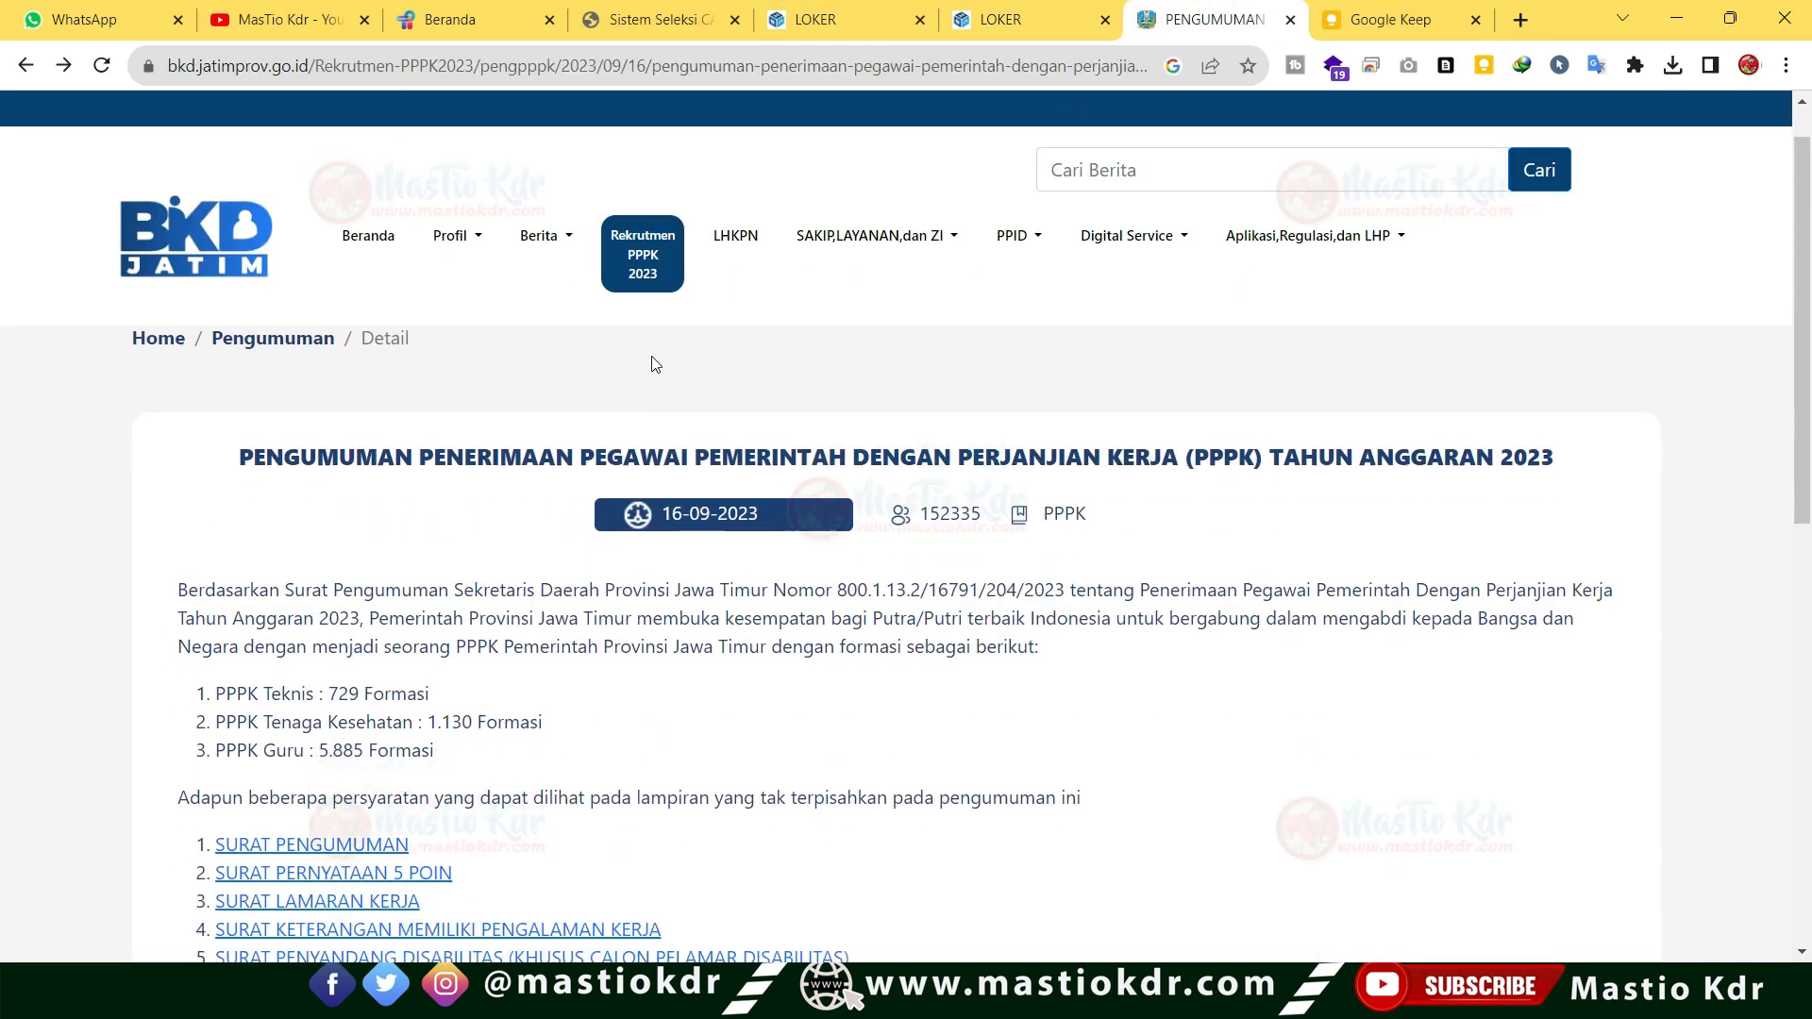
left_click(472, 66)
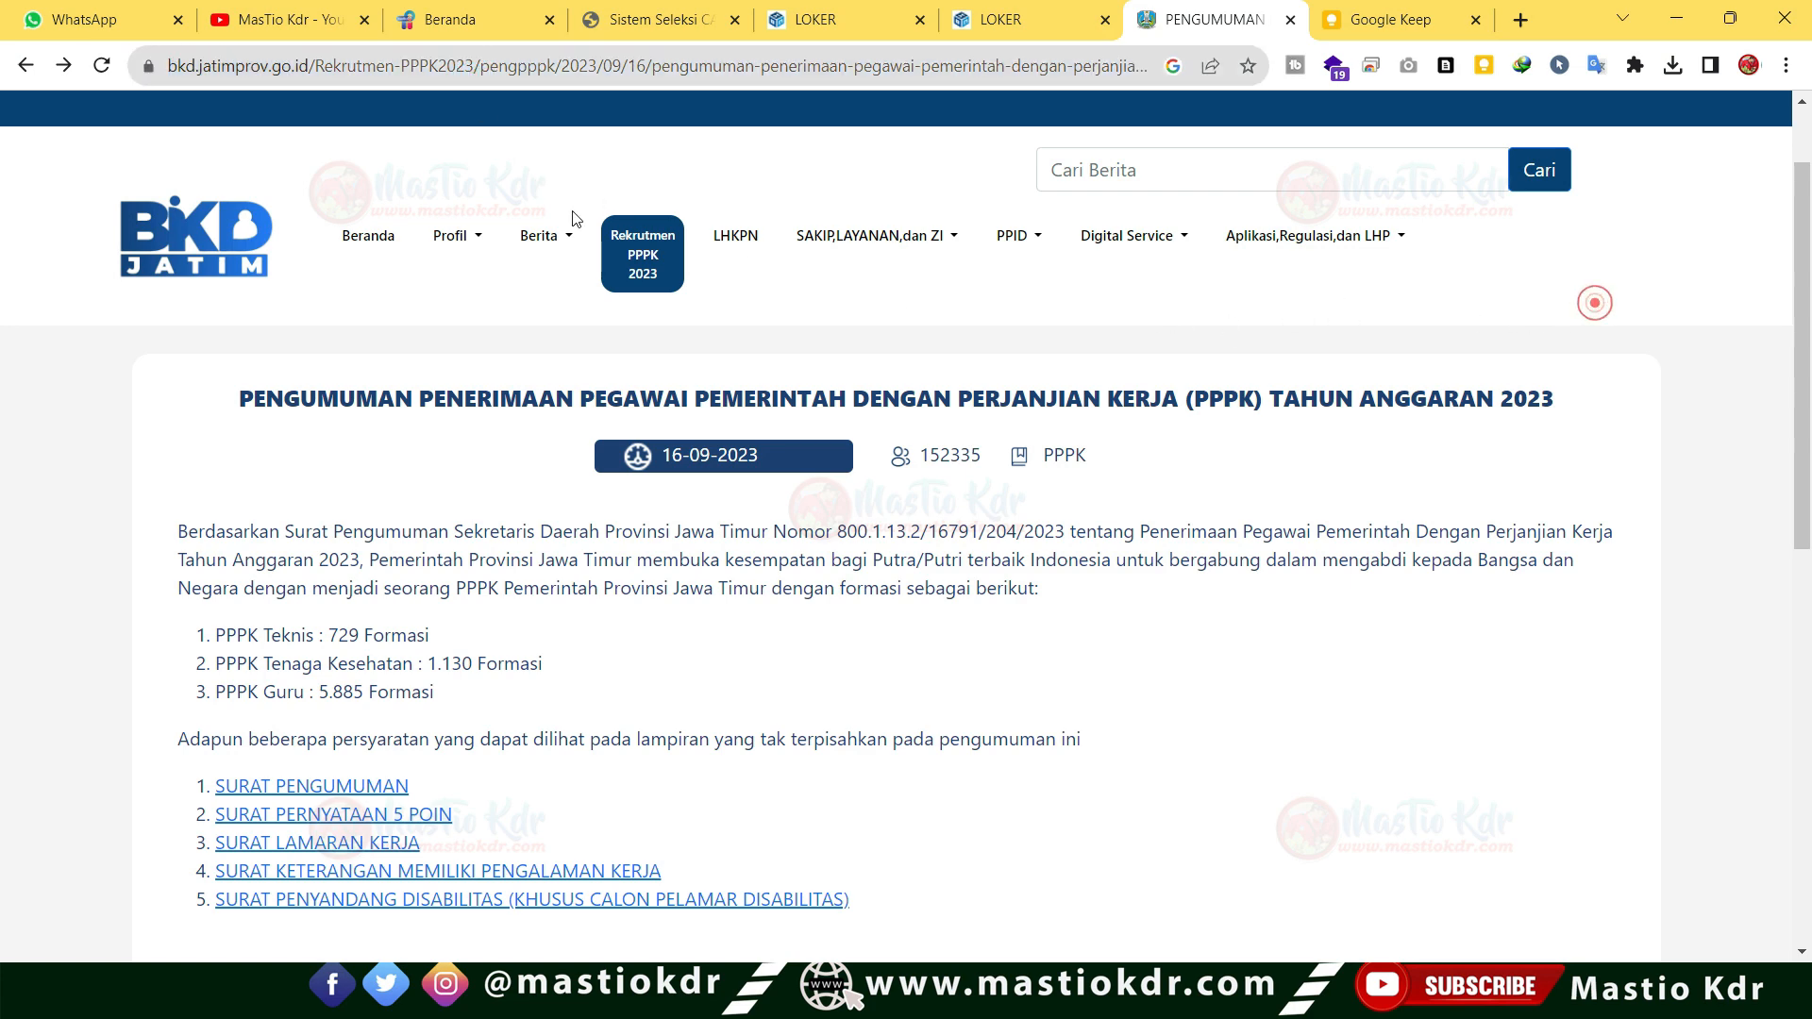
left_click(269, 64)
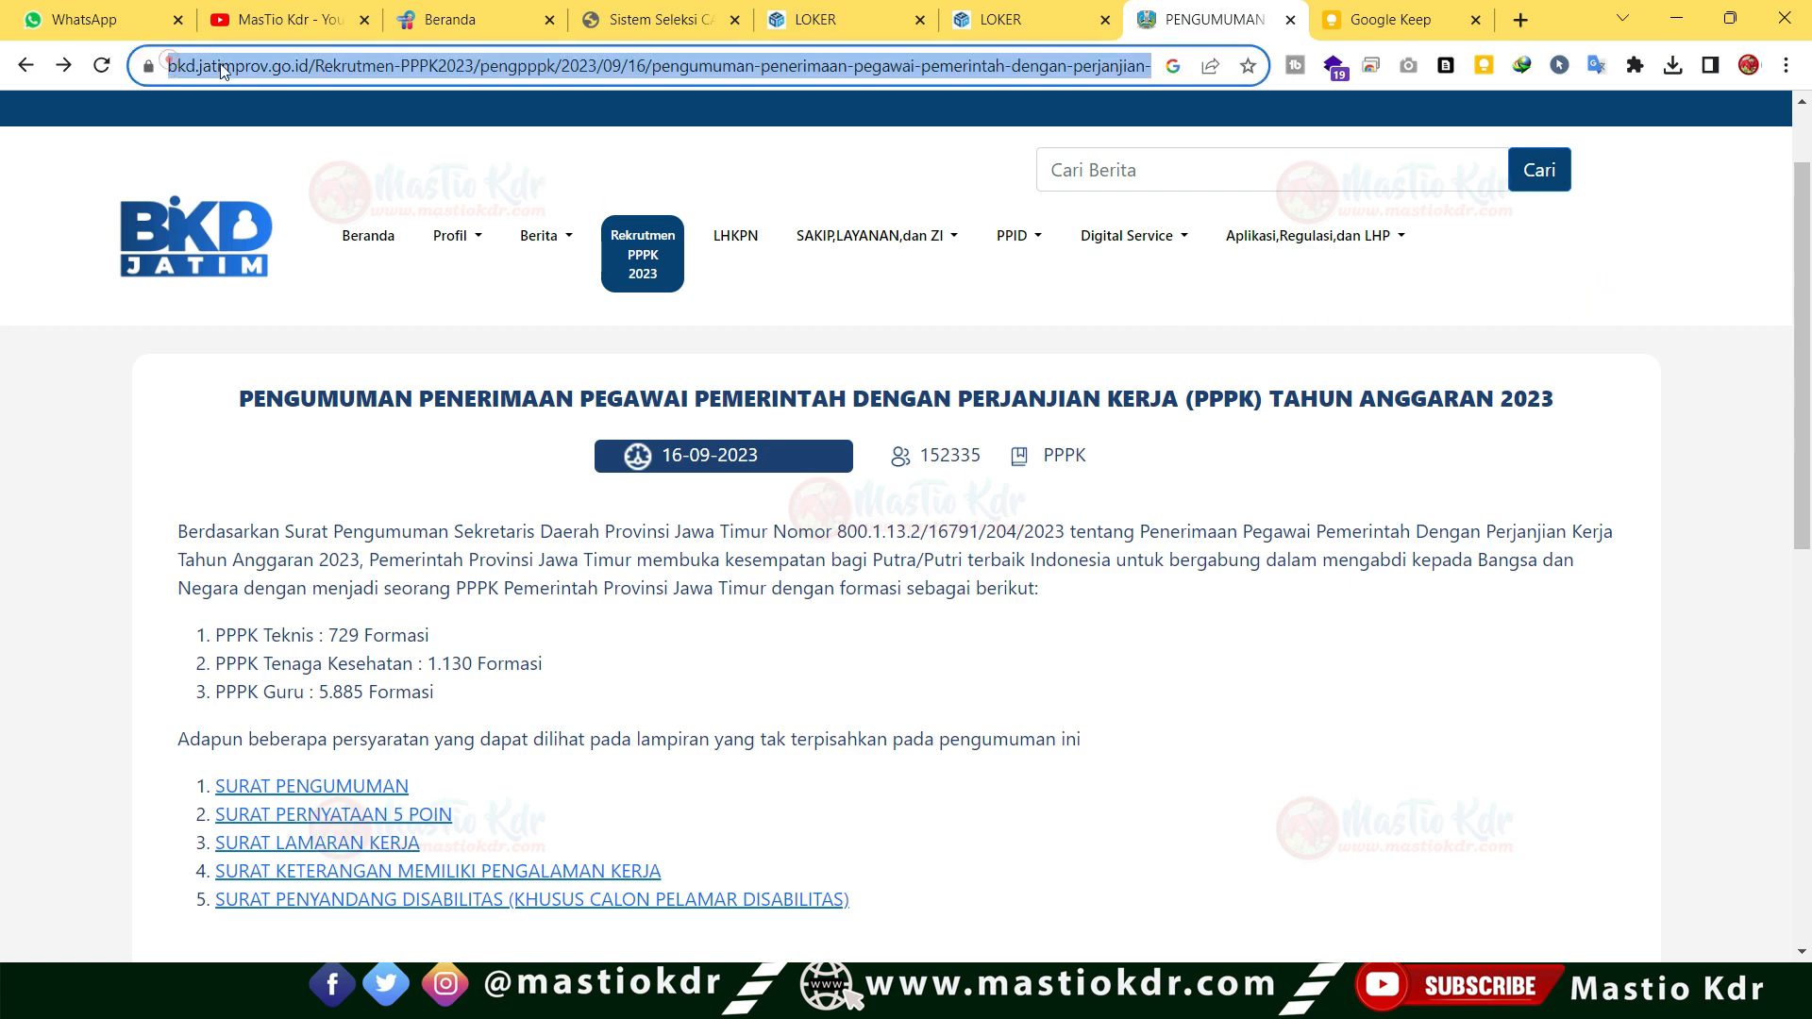
Highlight parts of the 2023 PPPK announcement title on the BKD Jatim page and review its formation and attachment lists.
left_click(382, 148)
scroll(673, 409, "down", 1)
scroll(505, 397, "up", 2)
left_click_drag(286, 495, 1059, 519)
scroll(1251, 494, "down", 1)
left_click_drag(1284, 398, 1396, 398)
left_click_drag(1475, 398, 1493, 397)
scroll(1540, 405, "down", 1)
scroll(1540, 405, "down", 2)
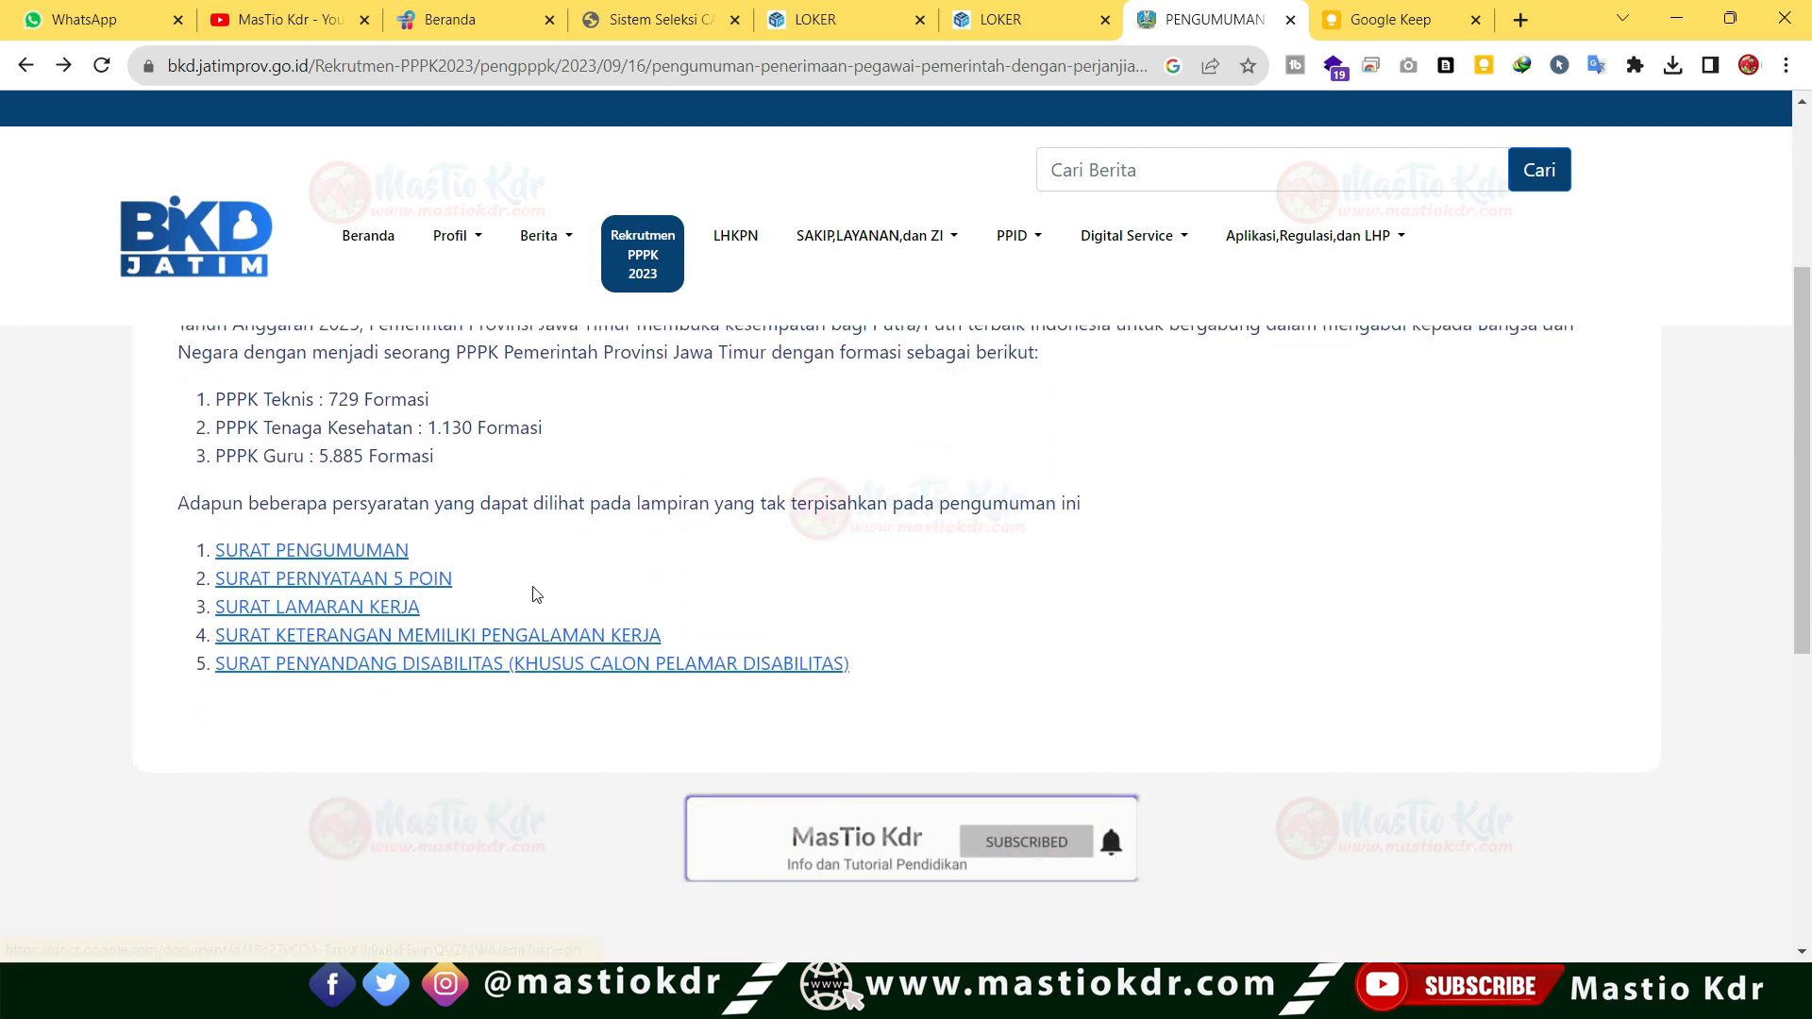
Highlight the sentence introducing the attached requirements, then open the SURAT KETERANGAN MEMILIKI PENGALAMAN KERJA template.
left_click_drag(191, 502, 1088, 520)
left_click_drag(170, 517, 1085, 509)
left_click(1160, 515)
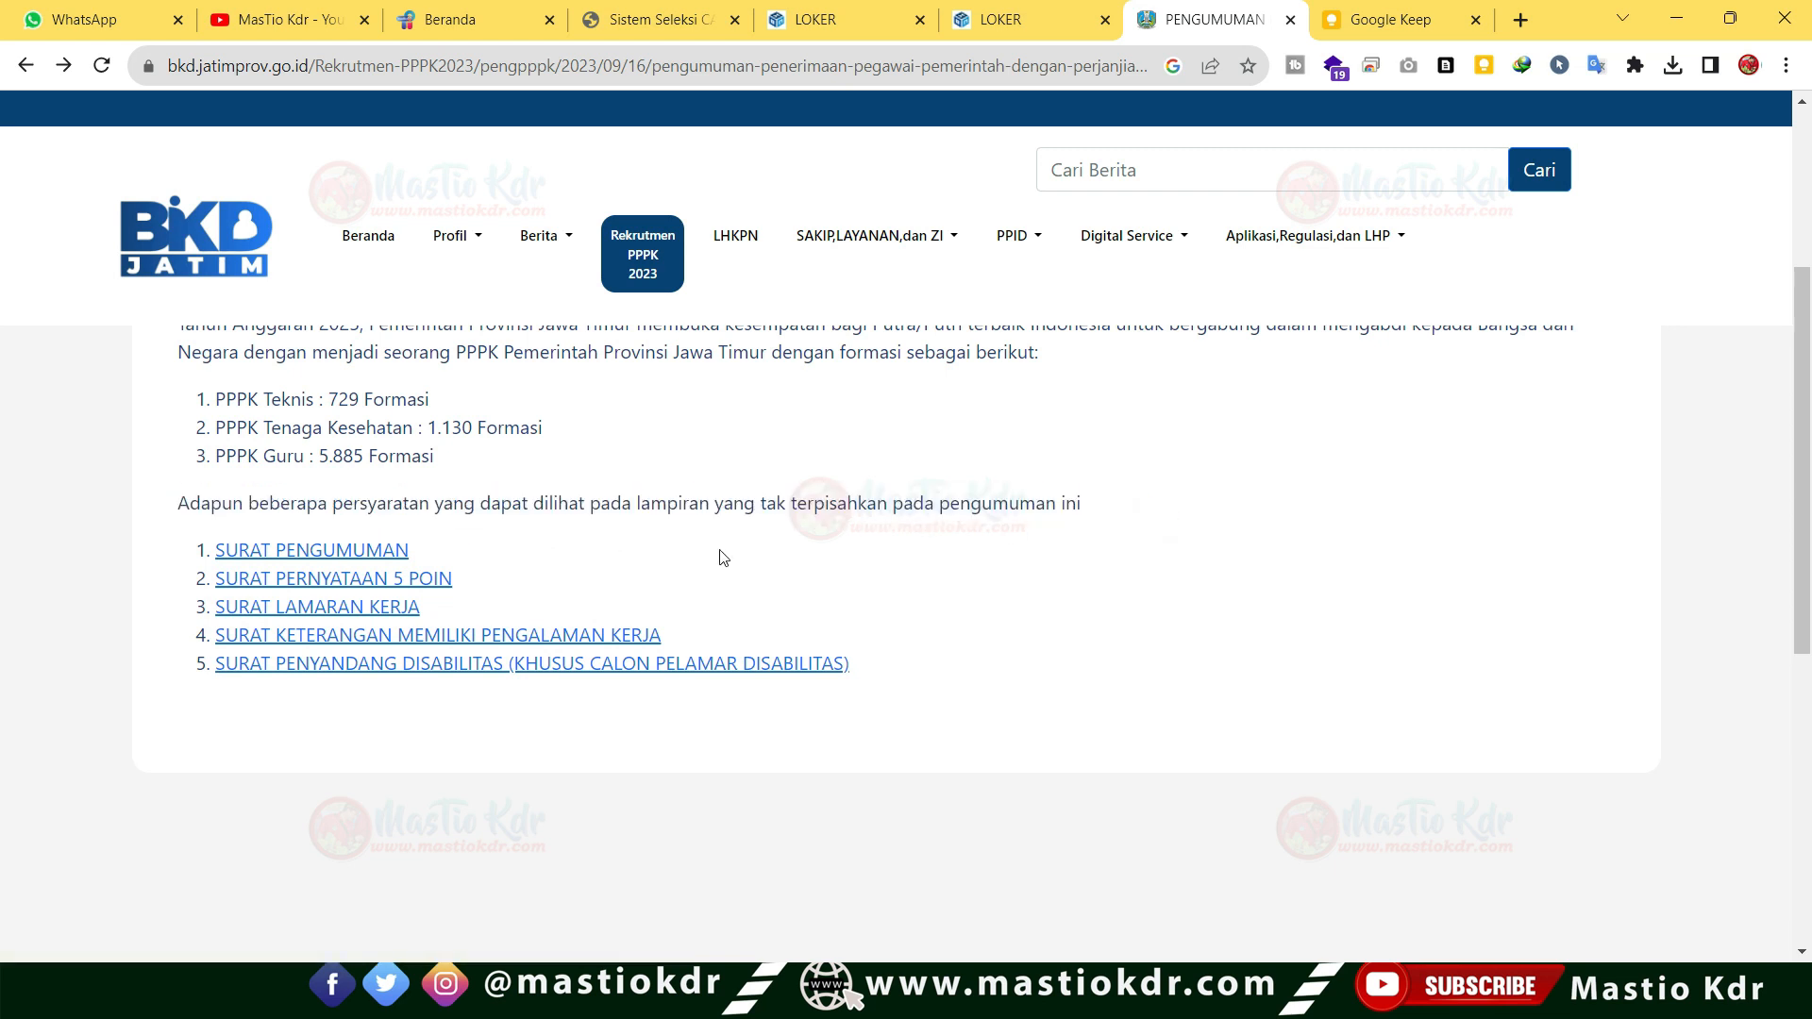
left_click_drag(243, 503, 932, 482)
left_click(717, 569)
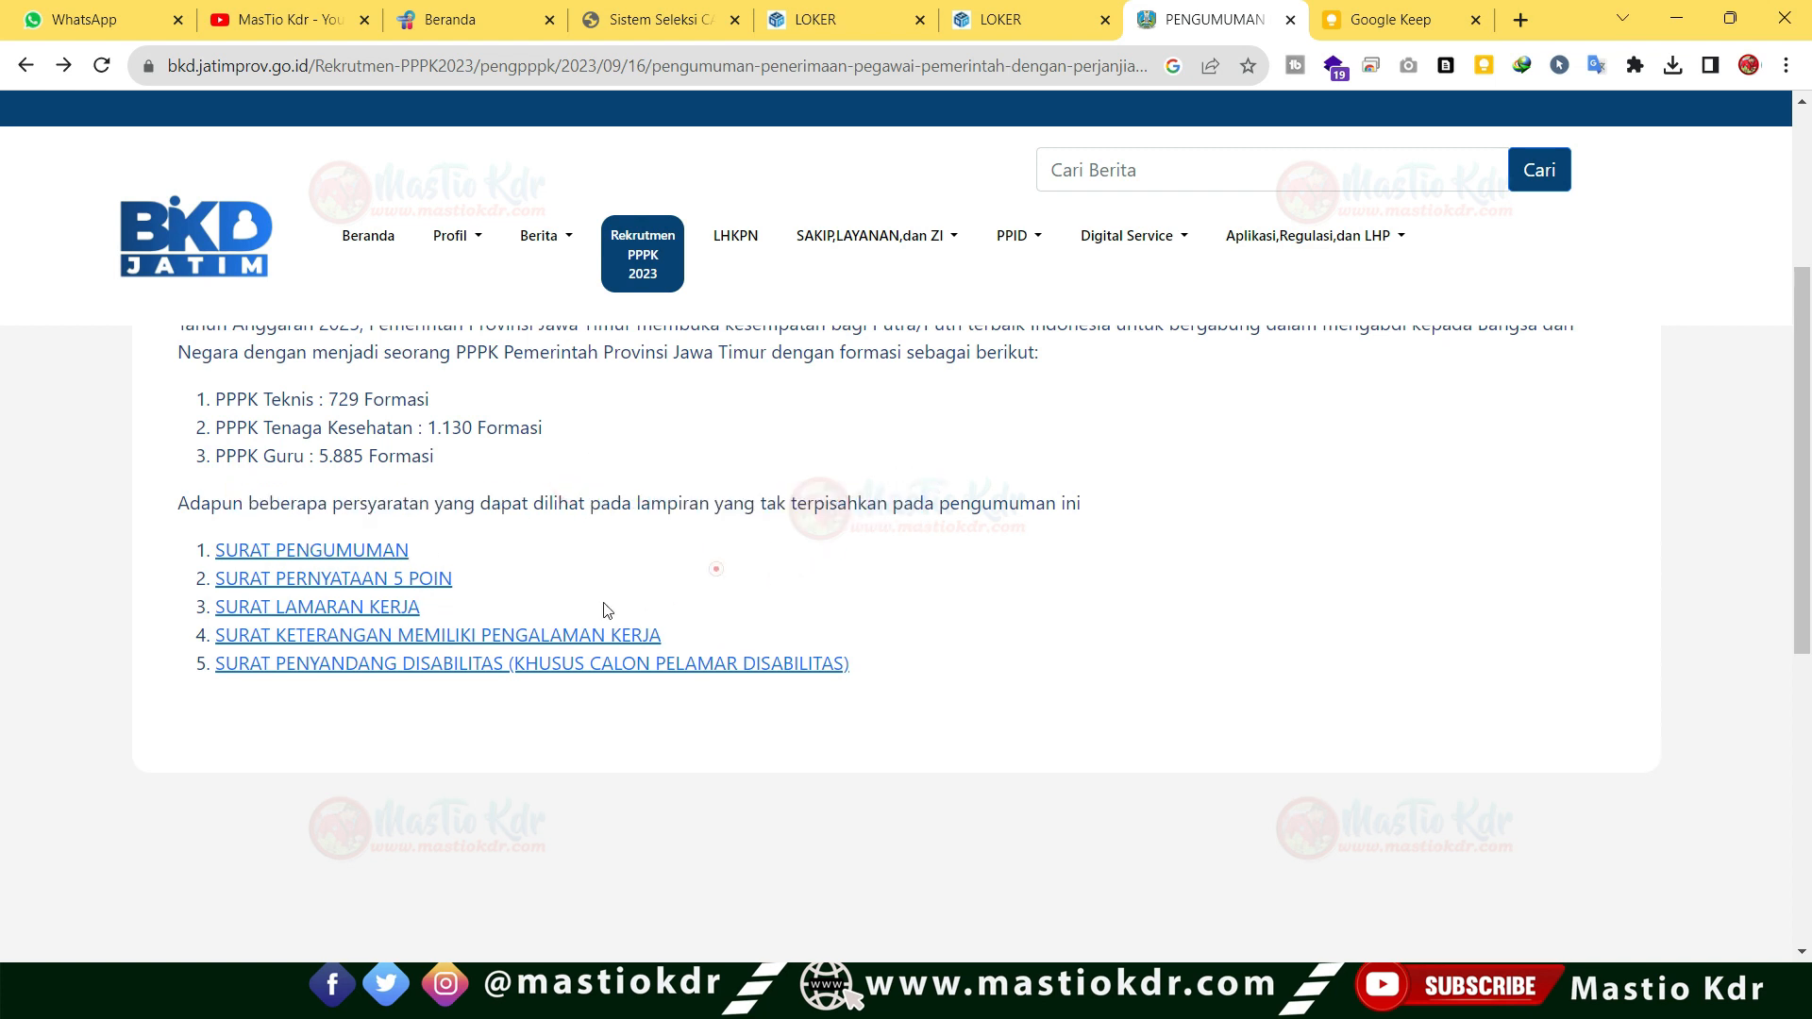
left_click(480, 637)
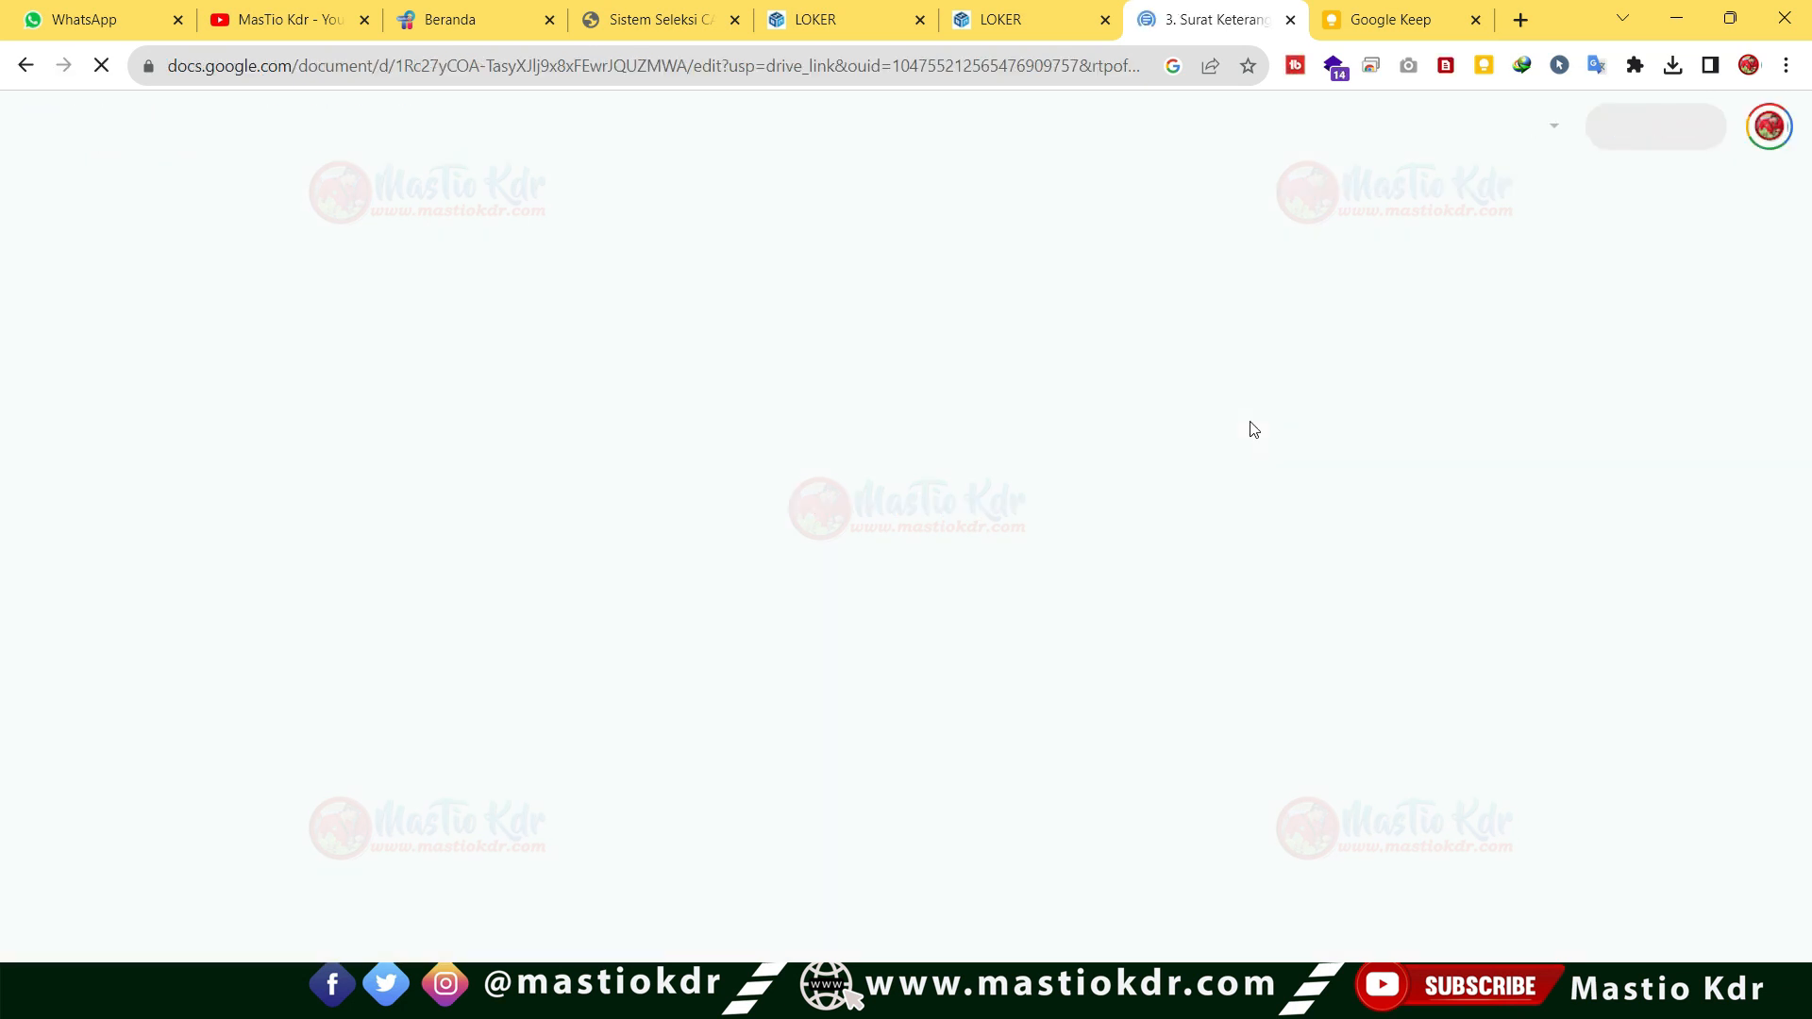
Examine the work-experience letter template, highlighting its heading and the text around the signatory and applicant fields.
left_click_drag(657, 313, 1131, 318)
left_click(1130, 318)
scroll(1011, 405, "down", 3)
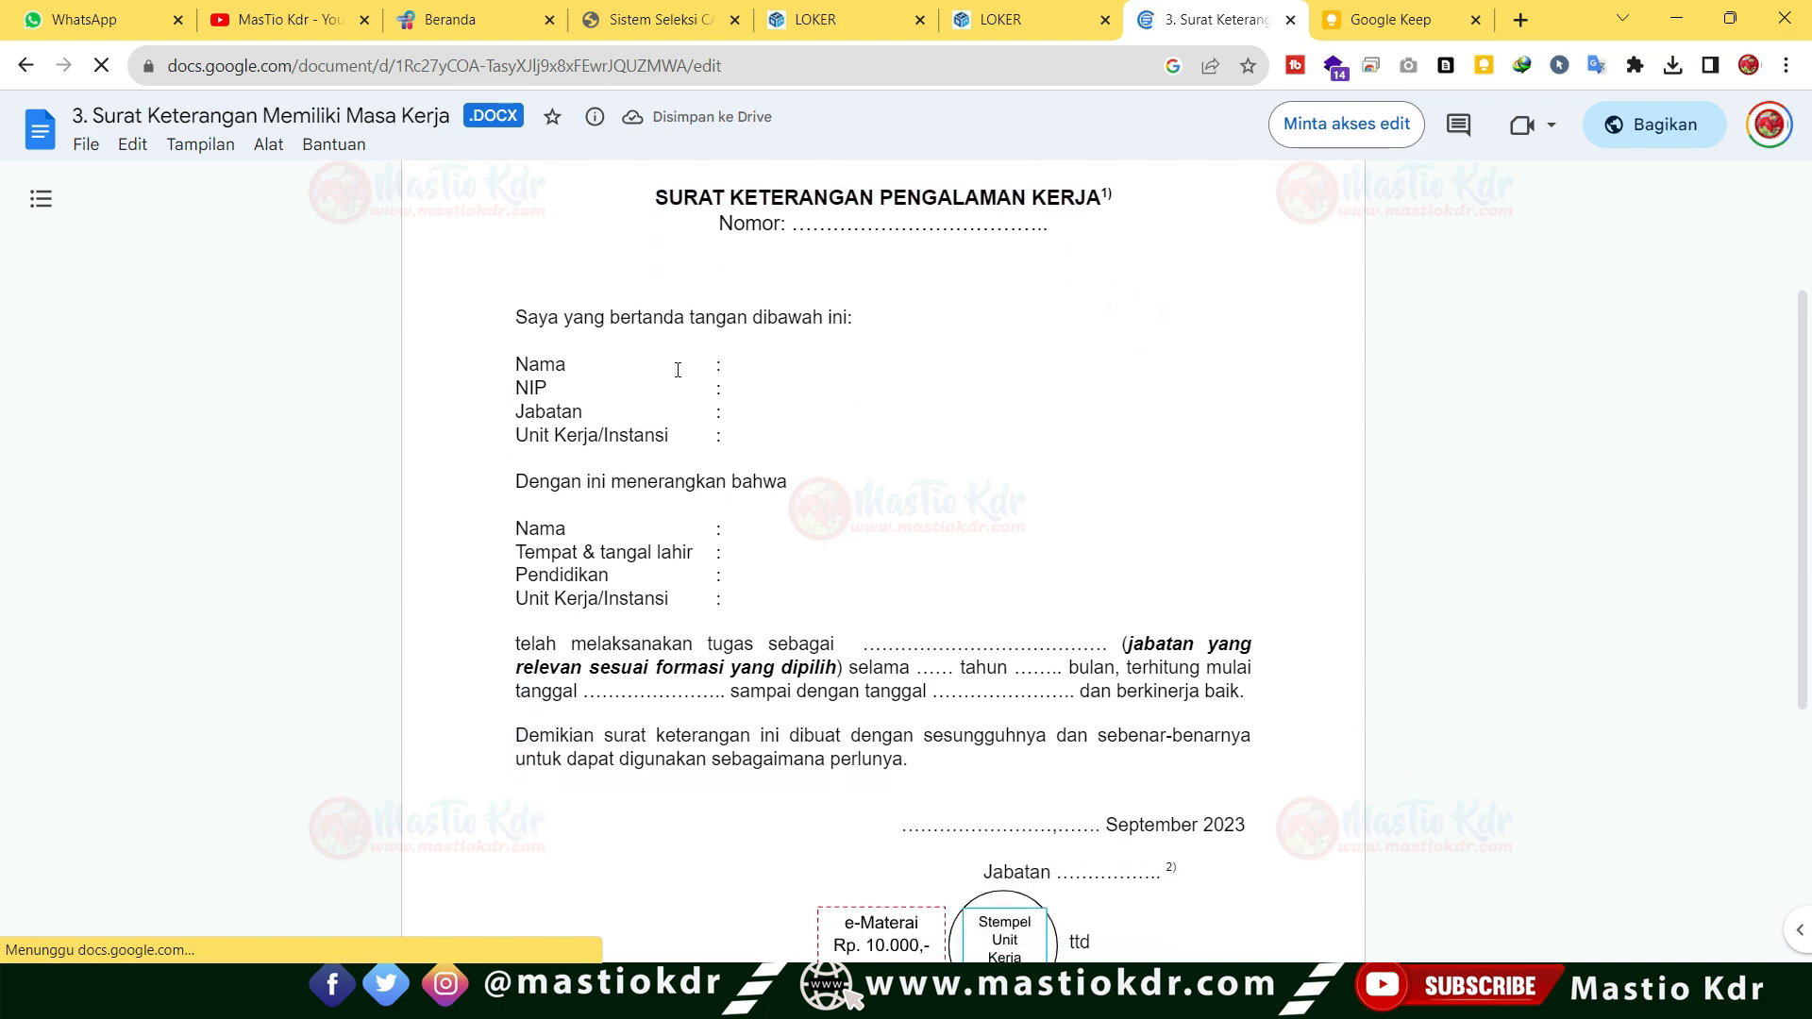
scroll(683, 520, "down", 4)
scroll(631, 424, "up", 3)
left_click_drag(630, 424, 809, 422)
left_click(922, 429)
scroll(591, 406, "up", 3)
left_click_drag(573, 482, 699, 475)
scroll(801, 482, "down", 1)
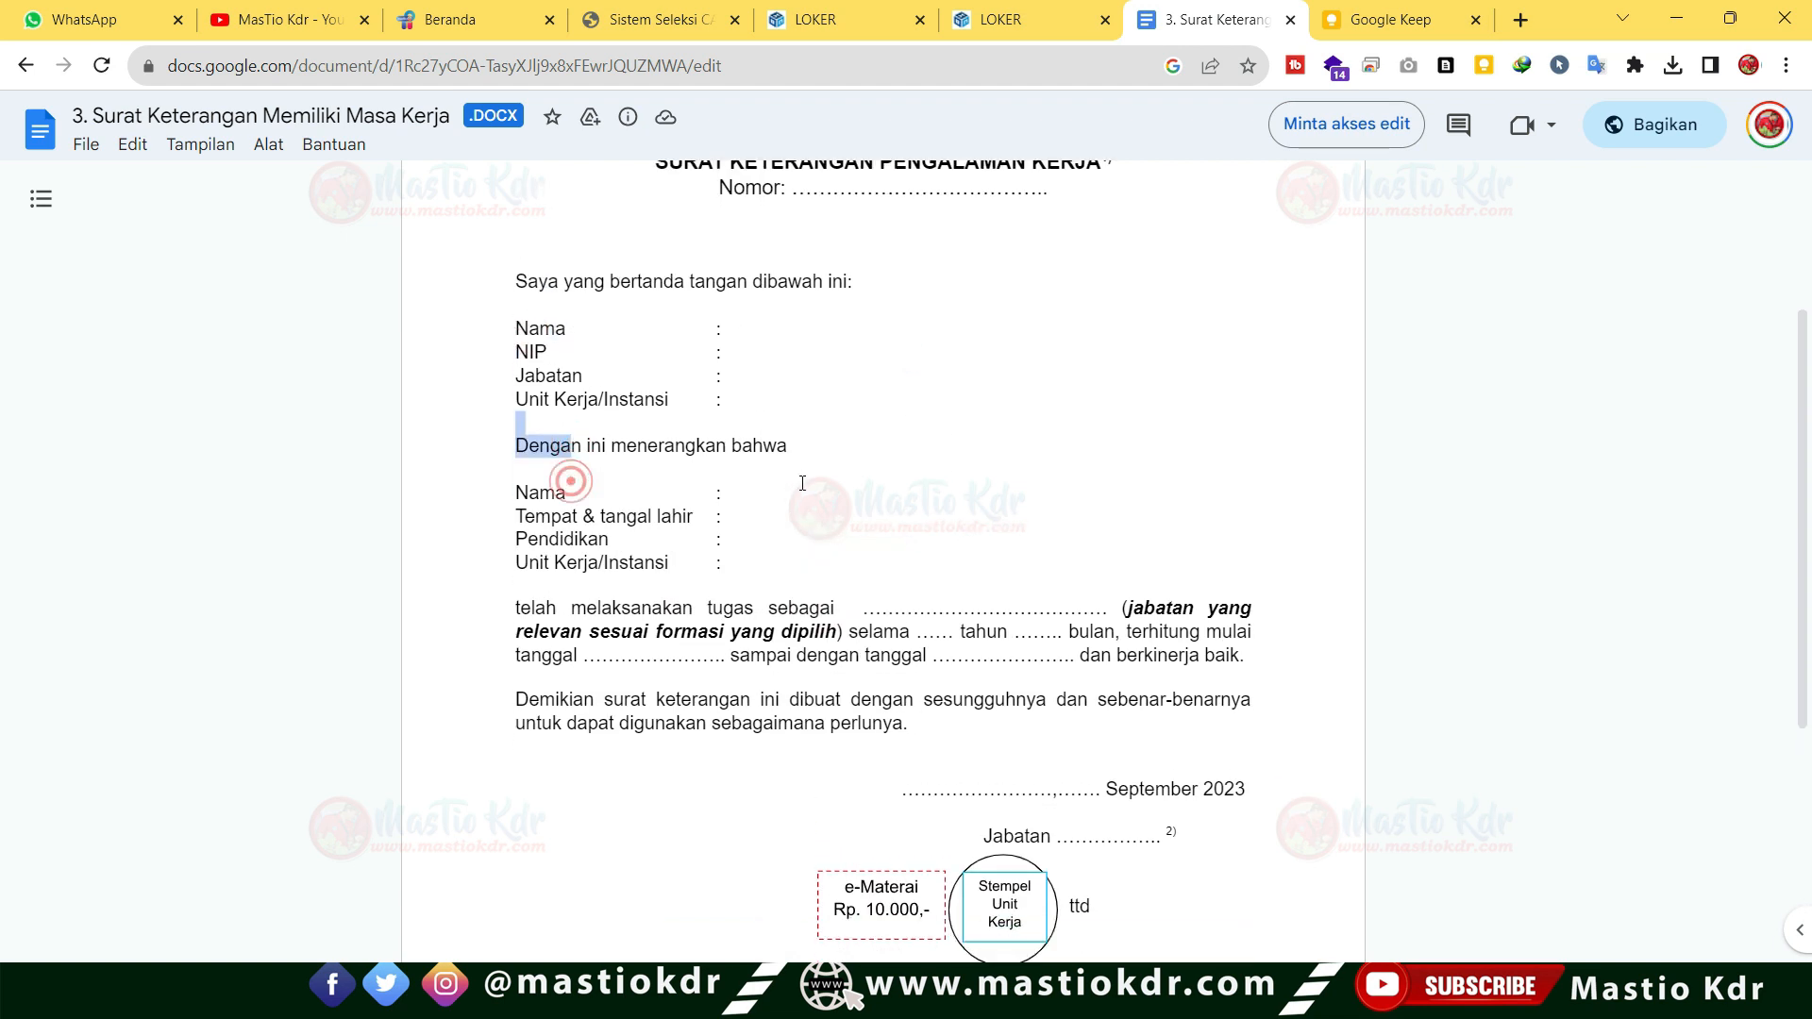
Highlight the template's applicant data and the duty and duration wording, then examine the stamp, signature block and footnotes.
left_click_drag(576, 526, 713, 523)
left_click(813, 525)
left_click_drag(823, 525, 809, 525)
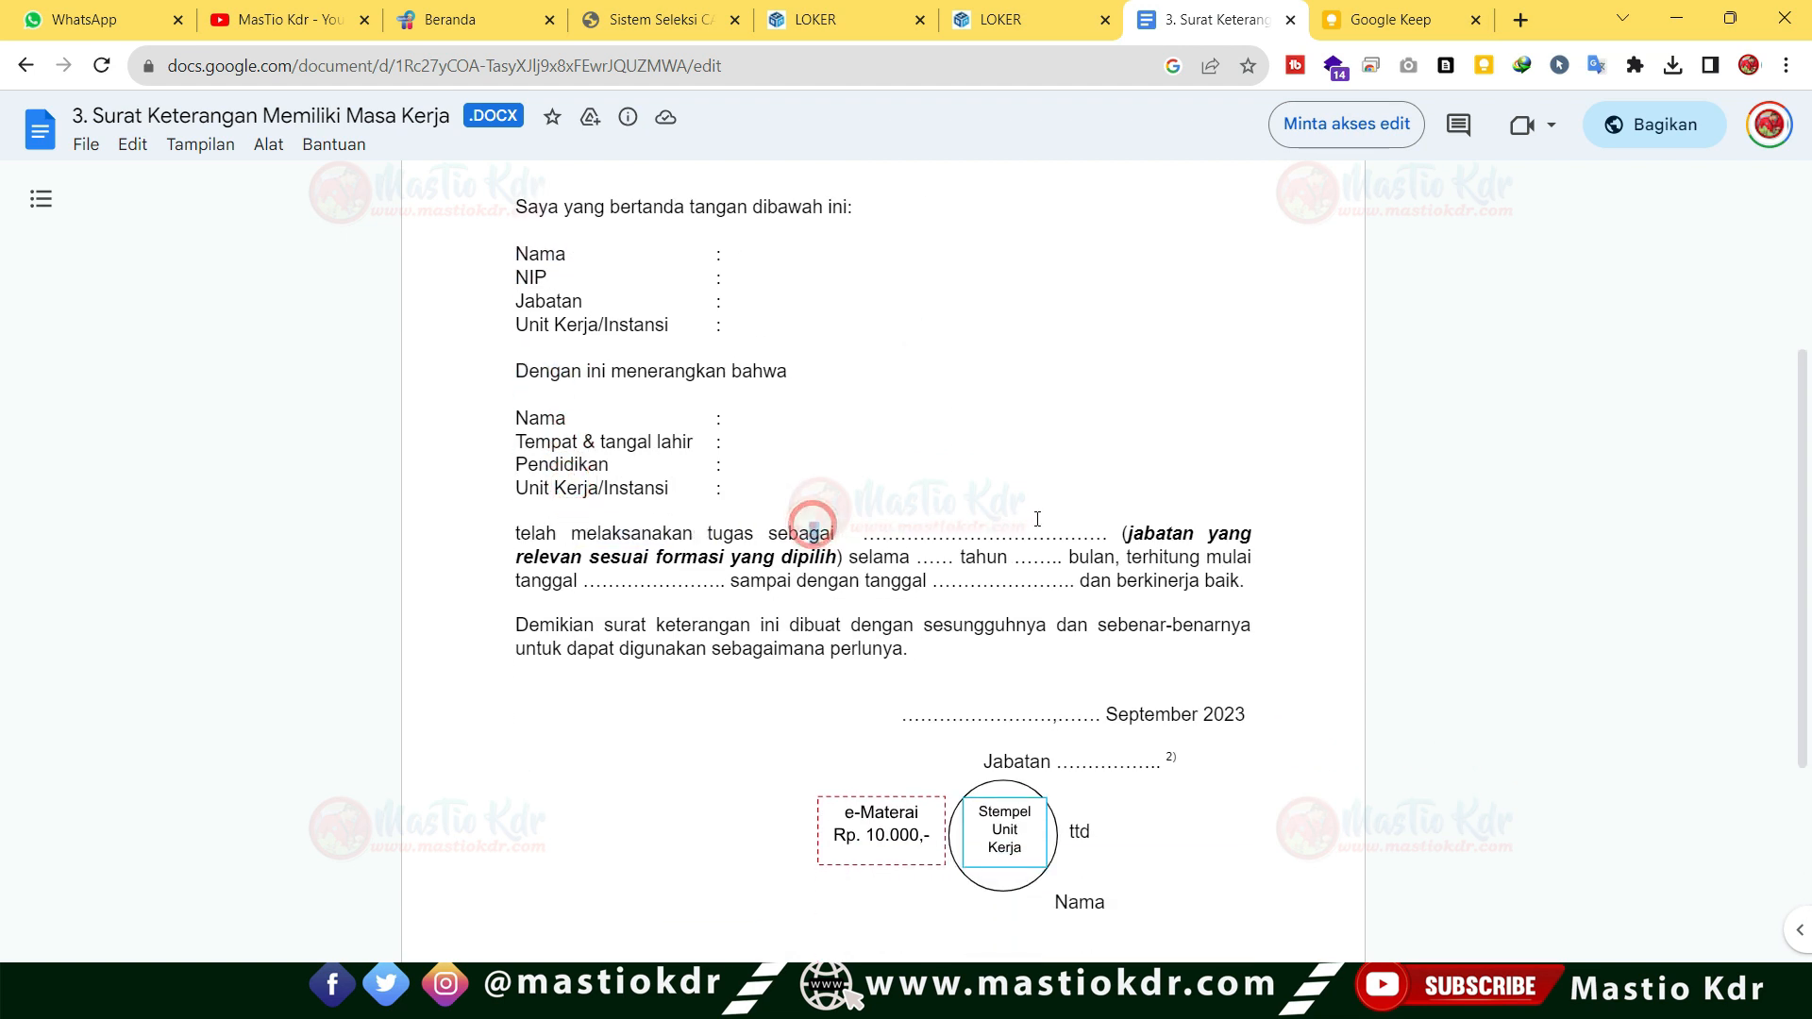
left_click_drag(905, 565, 959, 558)
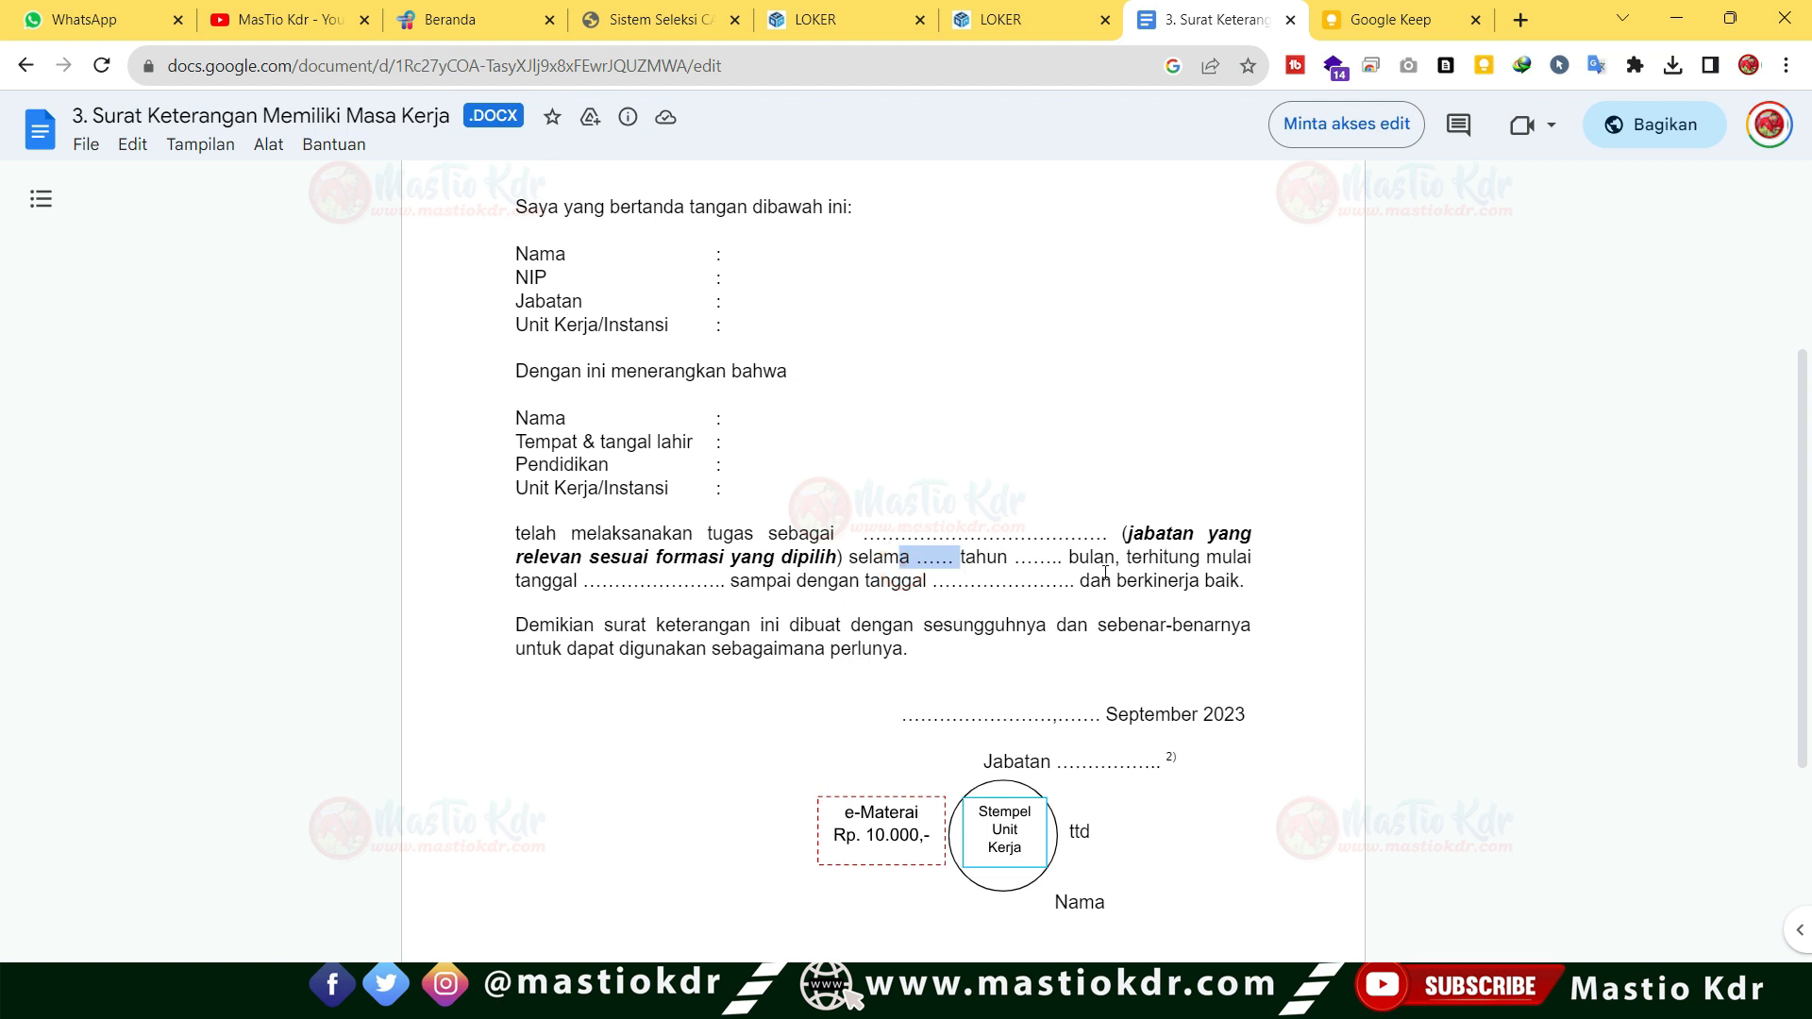
scroll(749, 619, "down", 4)
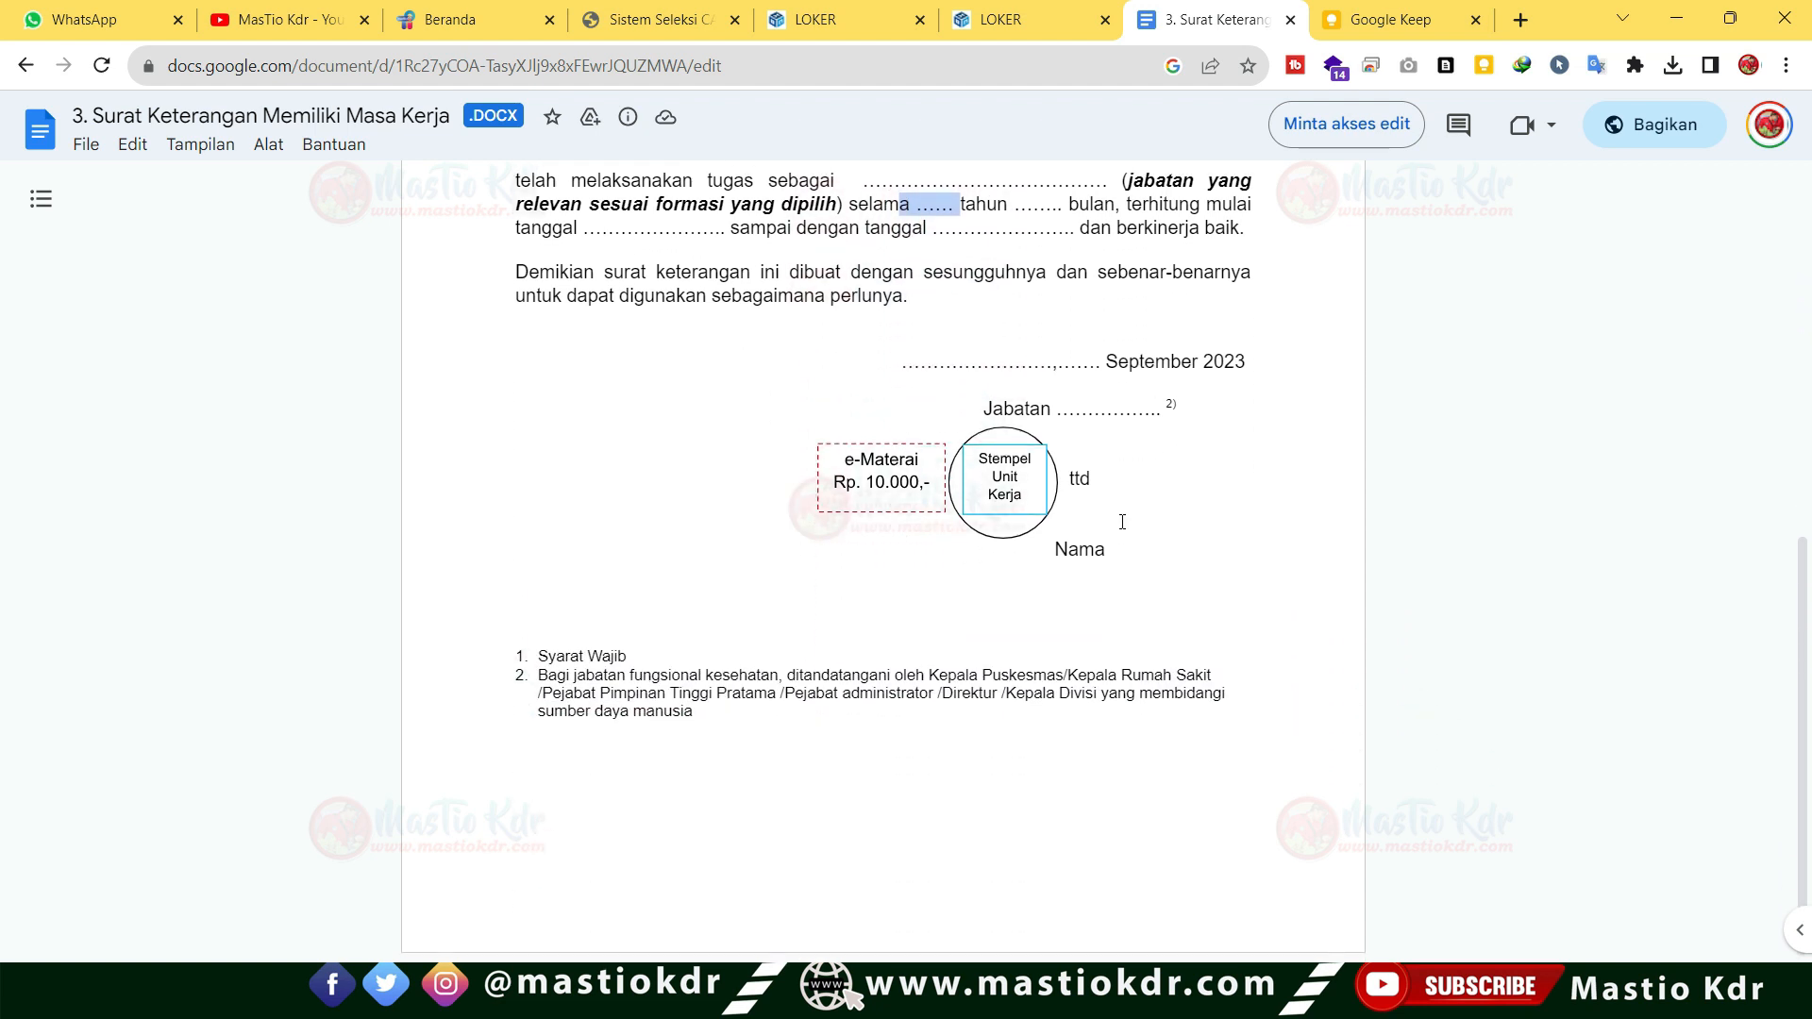
scroll(1012, 598, "up", 1)
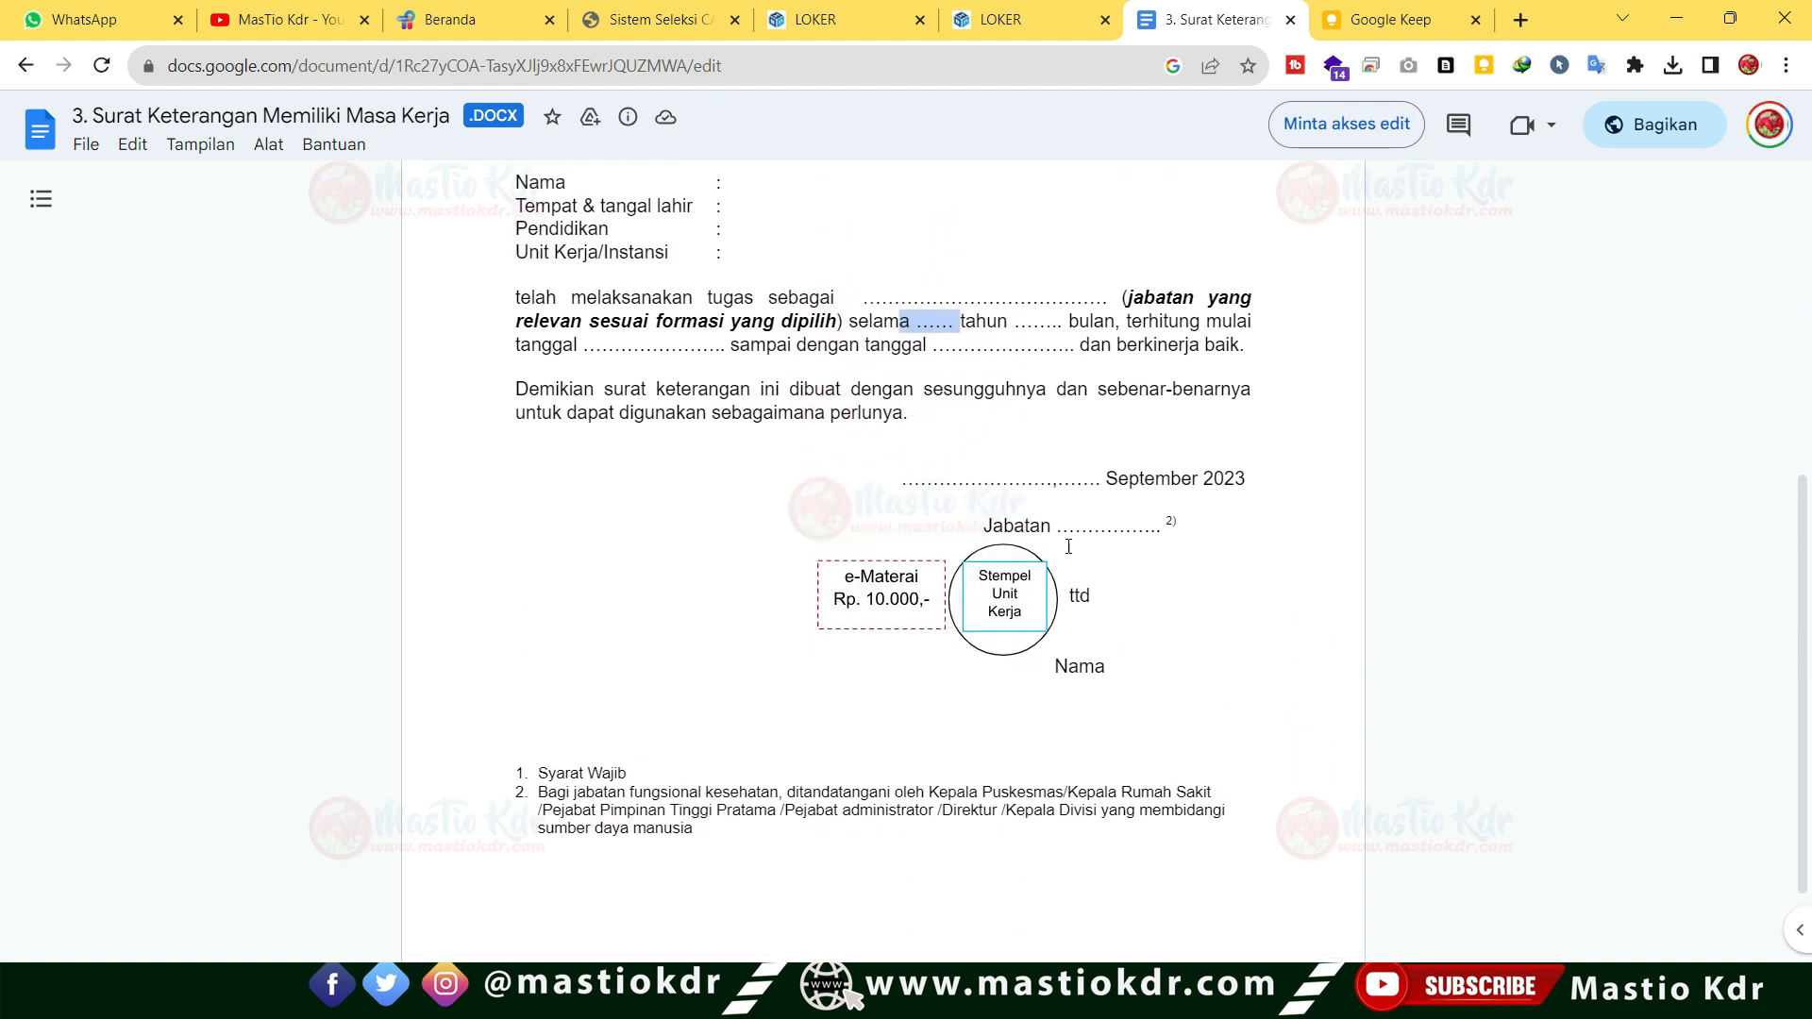
Switch to PDF-XChange Editor, show Format Formasi Umum + Bukti Pengalaman Kerja, and circle the letterhead and title of BUKTI PENGALAMAN KERJA 1.
key("alt+Tab")
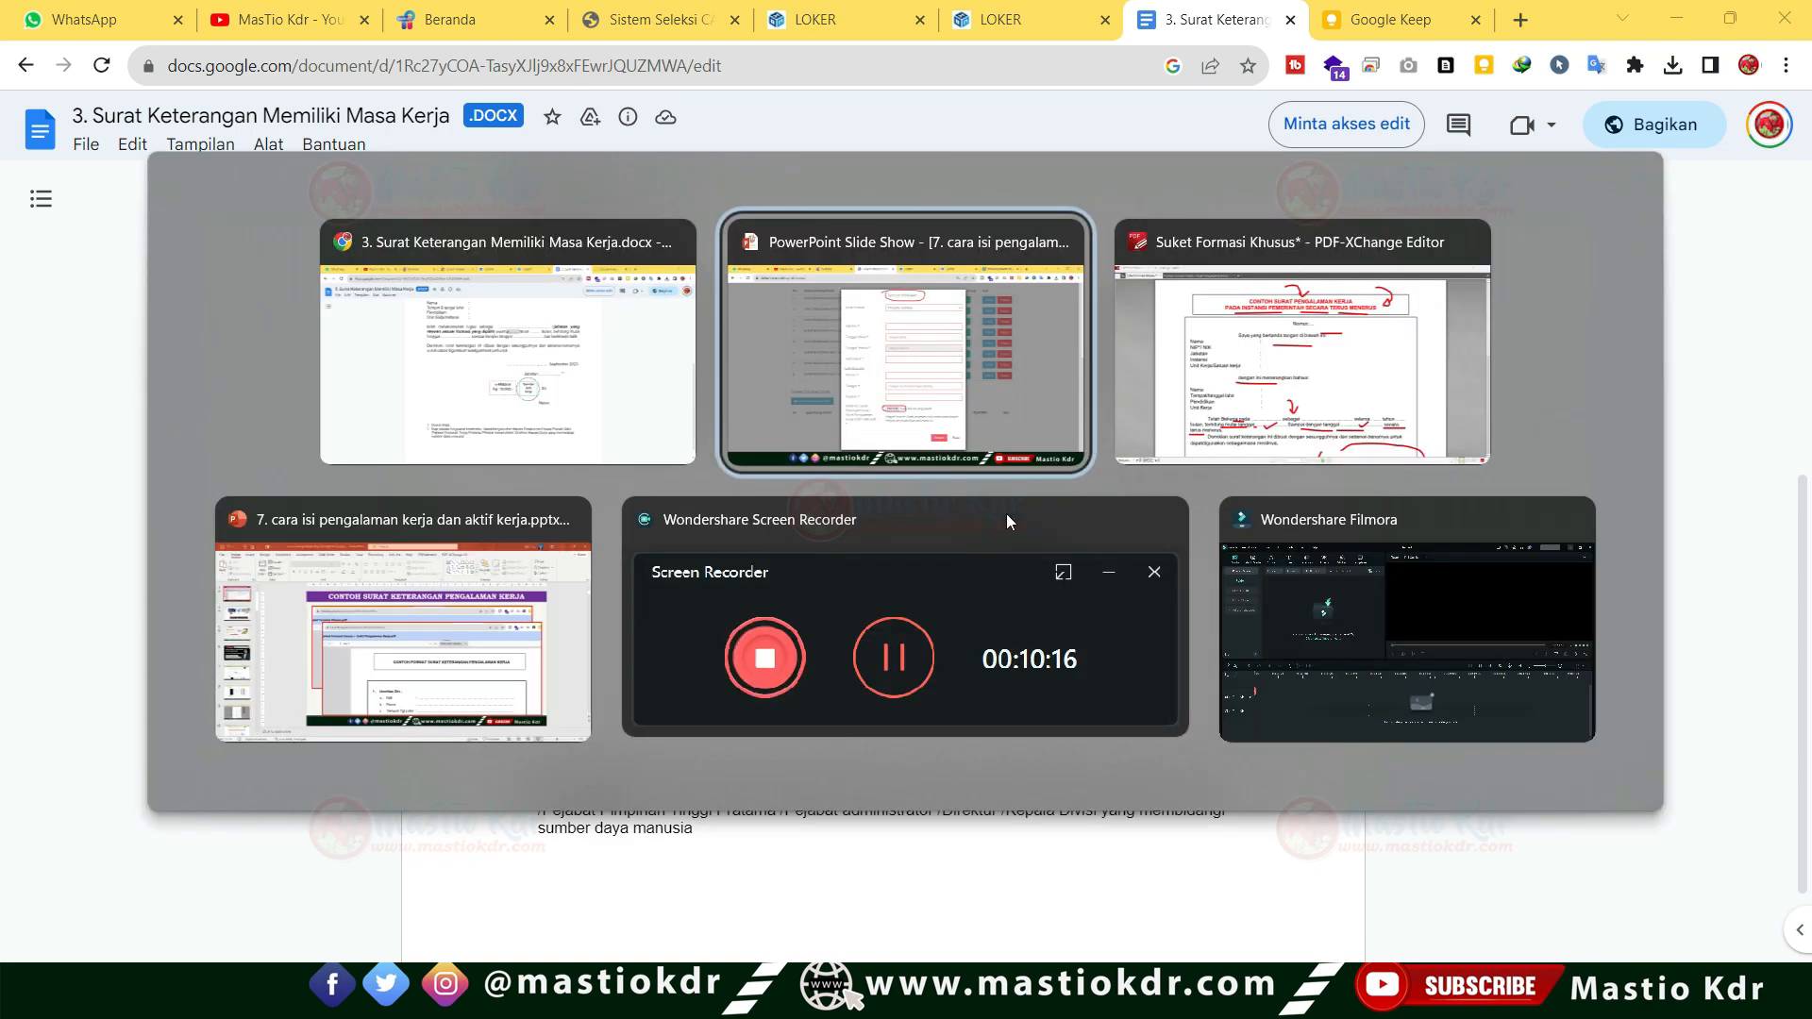
left_click(1055, 466)
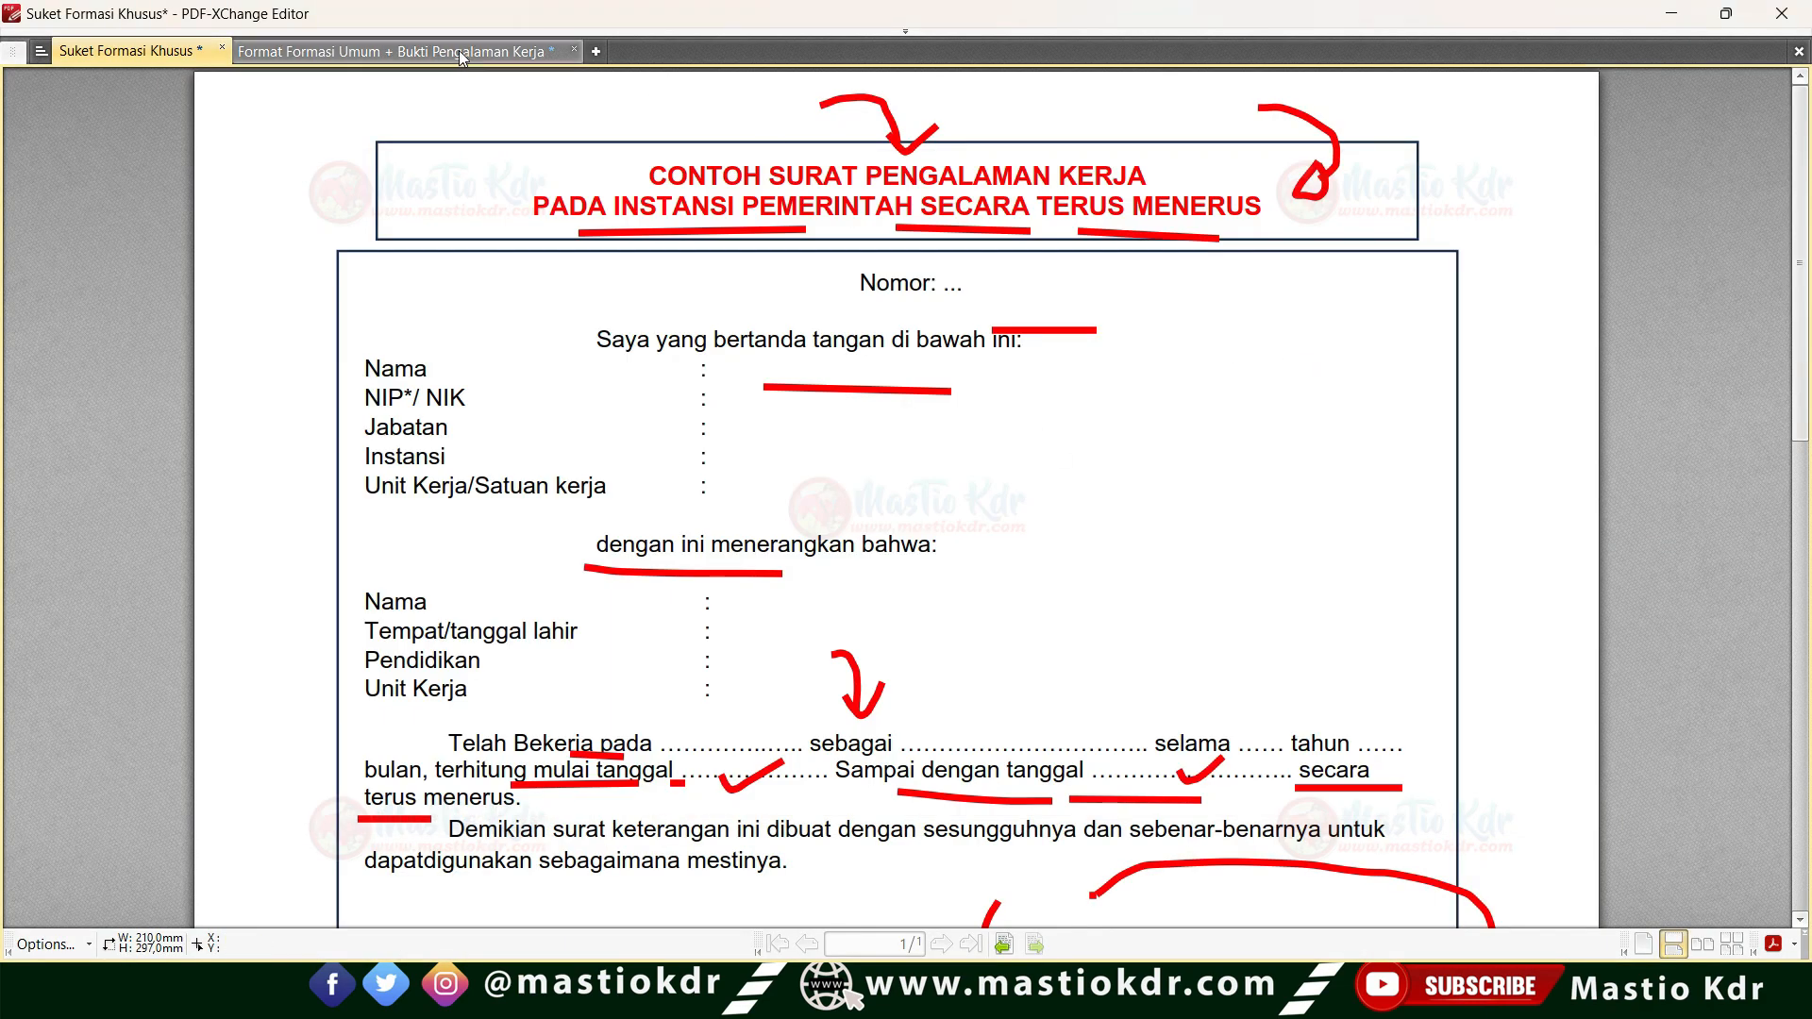
left_click(397, 51)
scroll(1419, 538, "up", 8)
scroll(1419, 538, "down", 19)
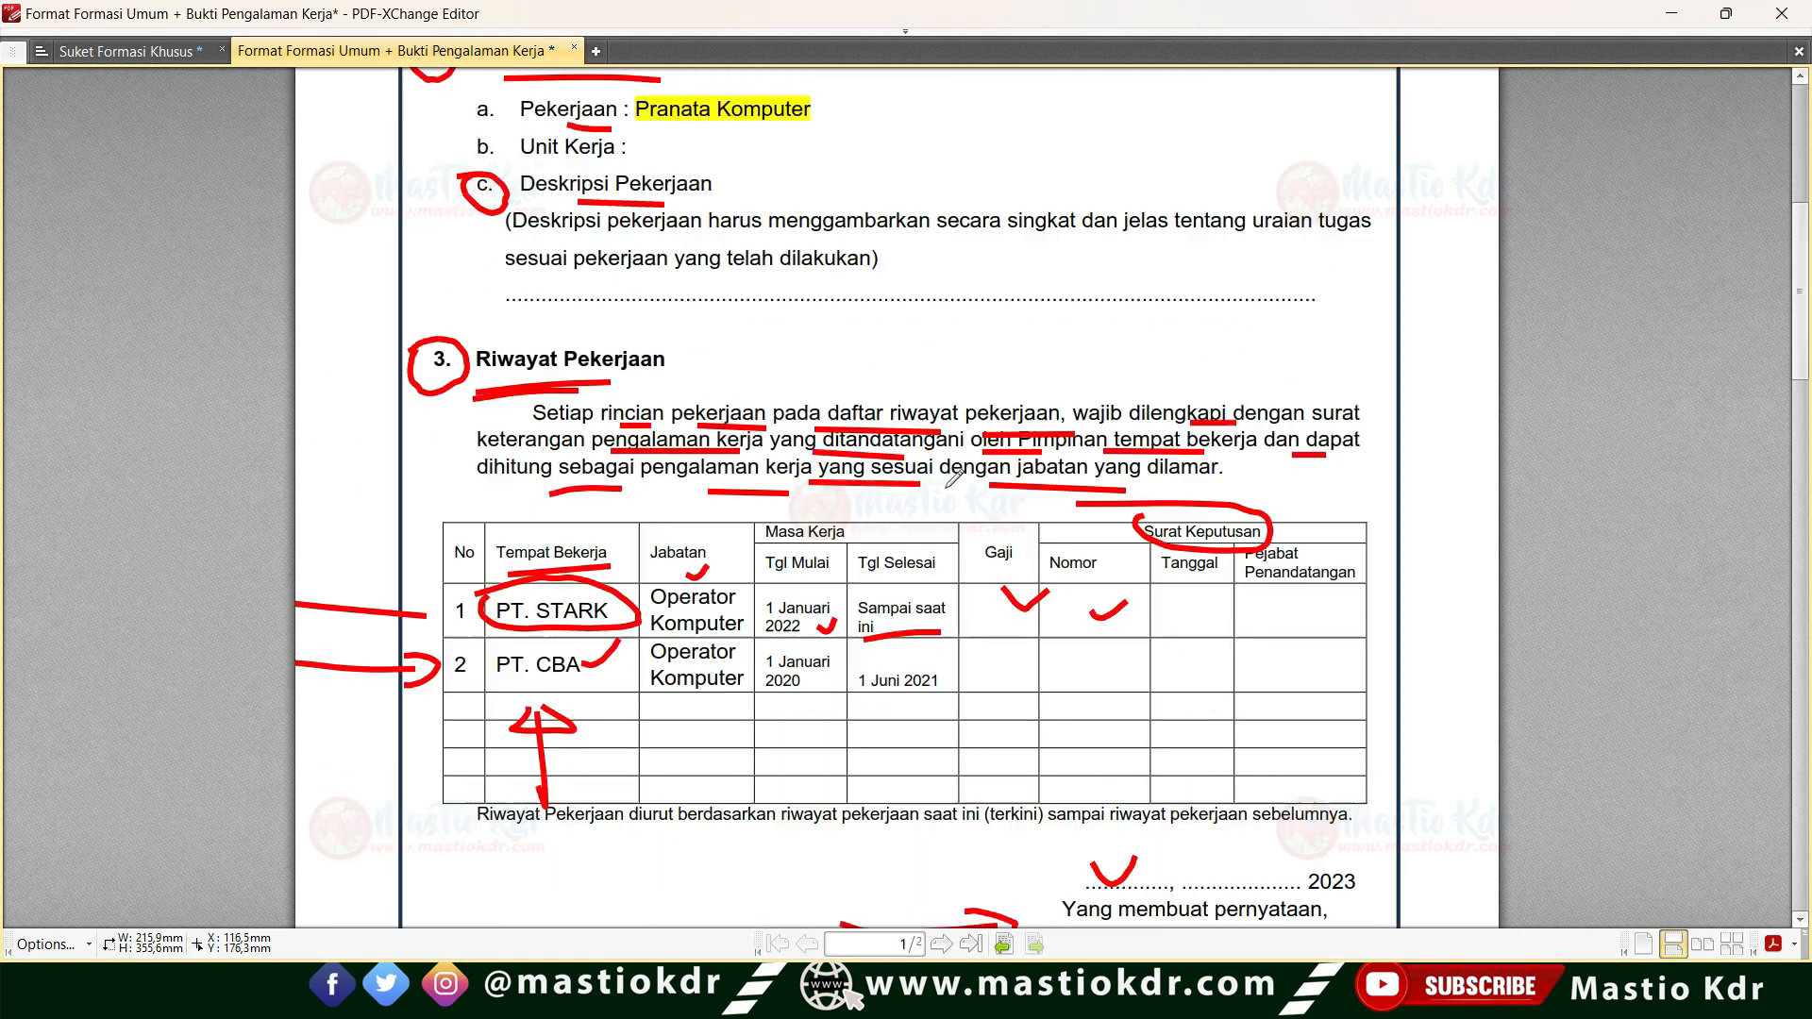
scroll(820, 516, "up", 2)
scroll(820, 517, "up", 2)
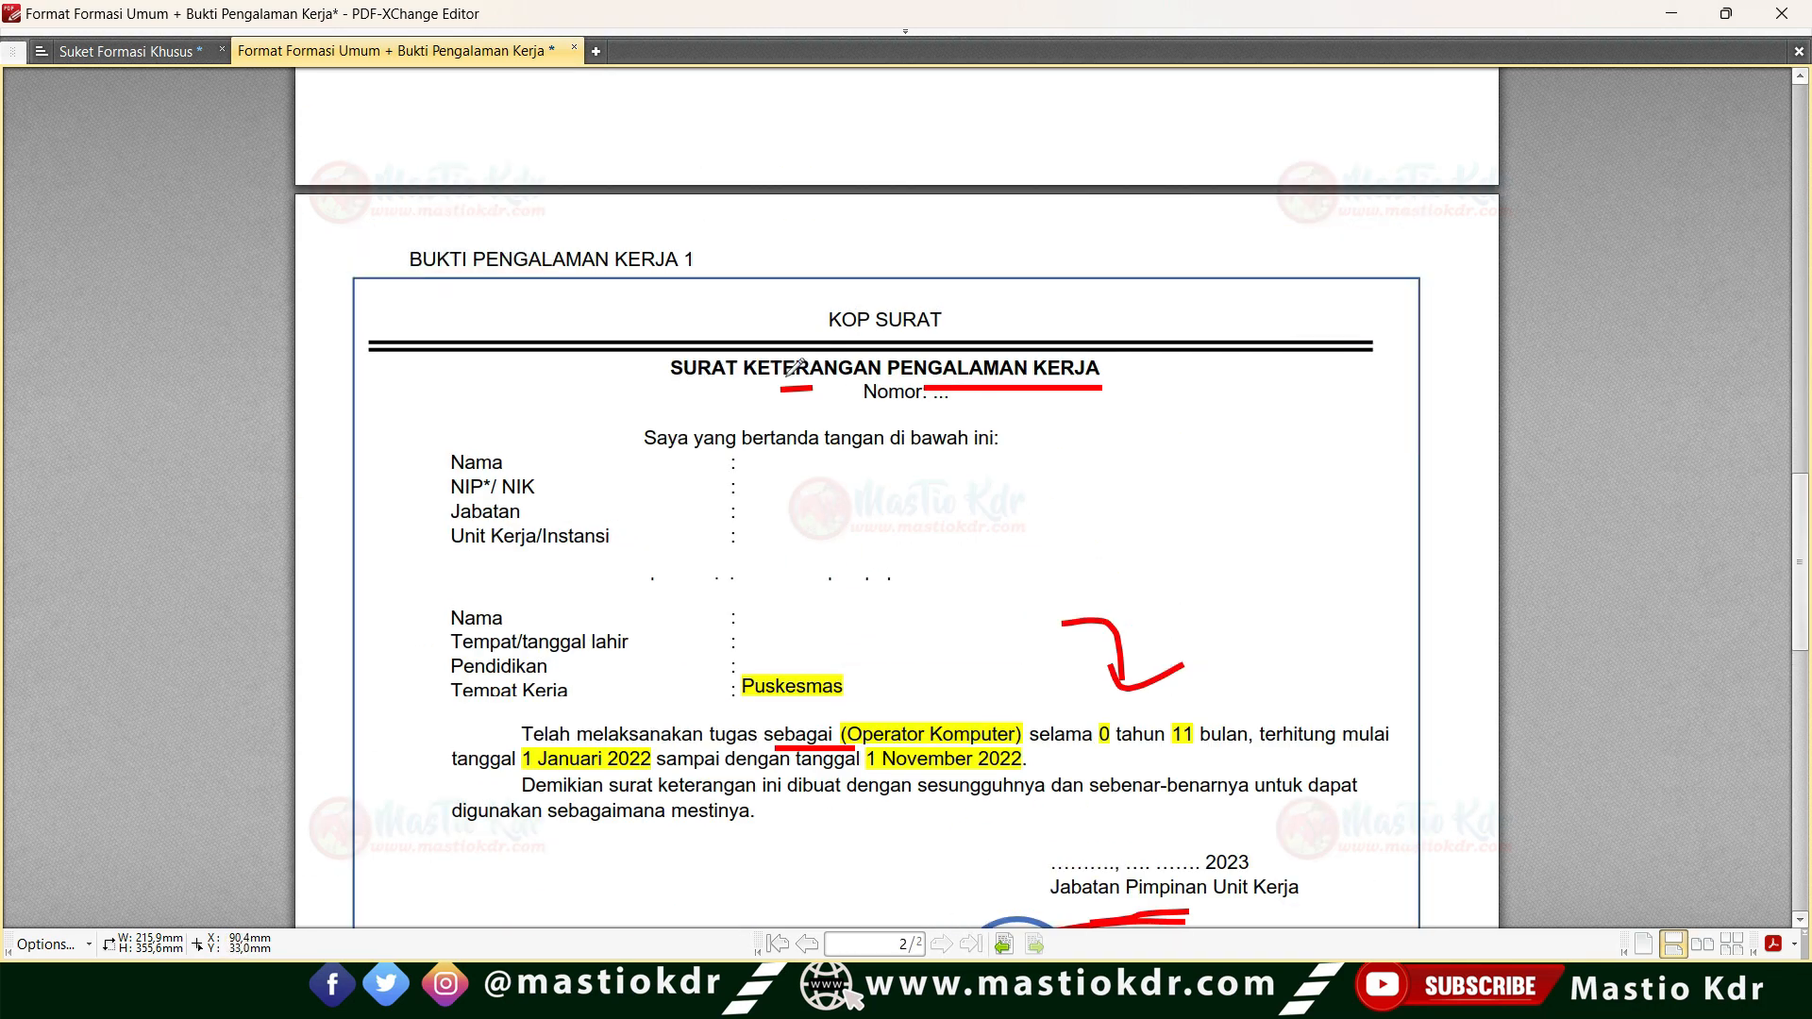
mouse_move(648, 337)
left_mouse_down()
mouse_move(934, 399)
mouse_move(963, 285)
mouse_move(613, 315)
left_mouse_up()
scroll(607, 366, "down", 2)
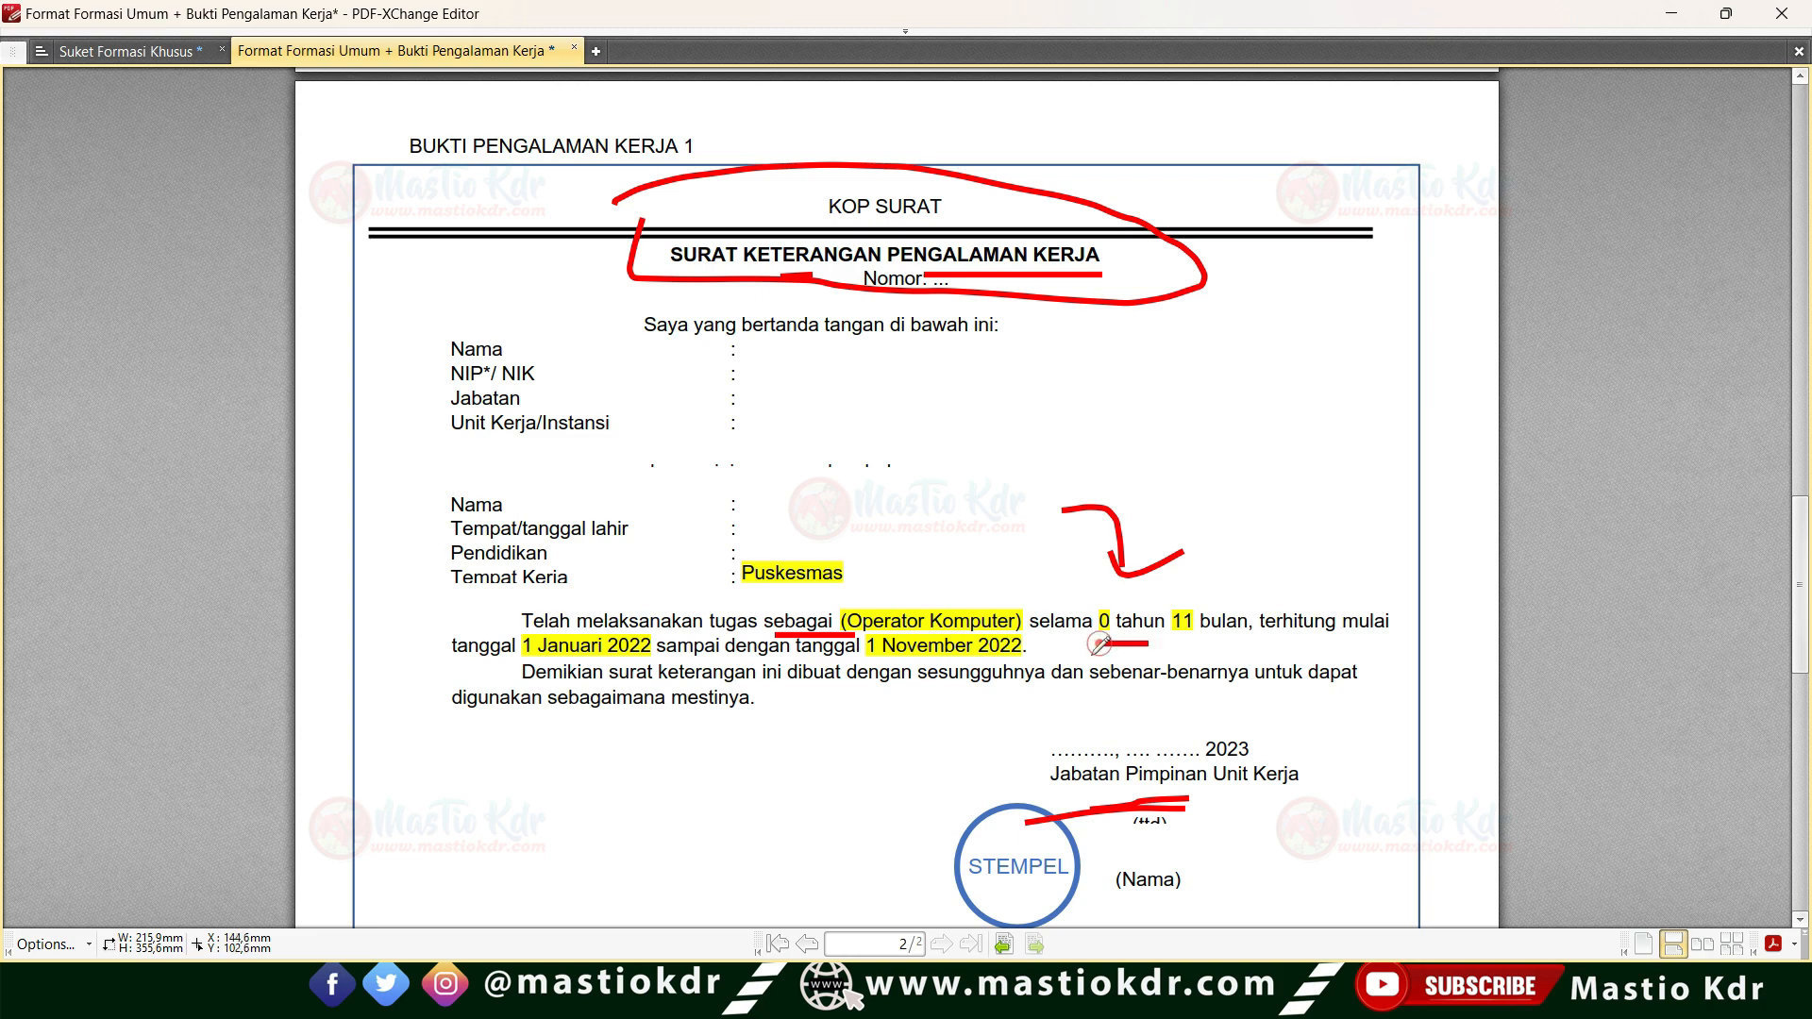
scroll(1123, 642, "down", 15)
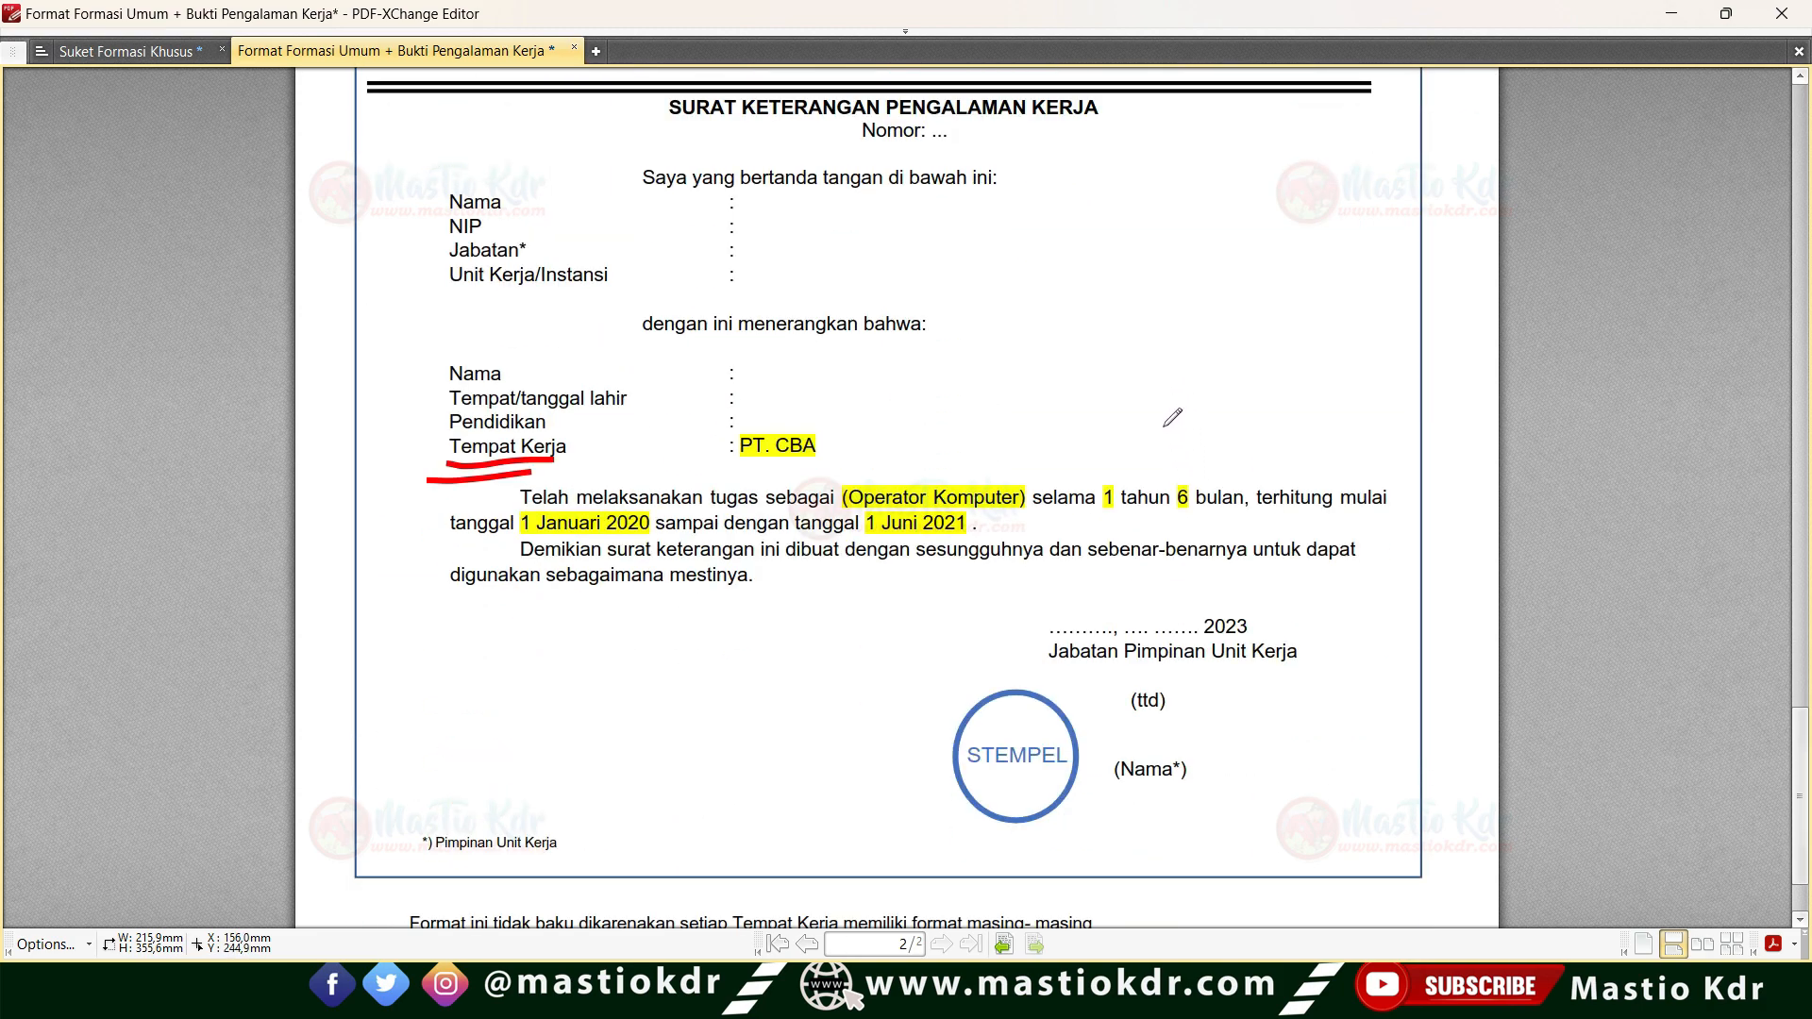
Switch to Chrome and highlight the template's signatory section, letter number line and applicant fields for comparison with the sample letters.
scroll(738, 594, "up", 4)
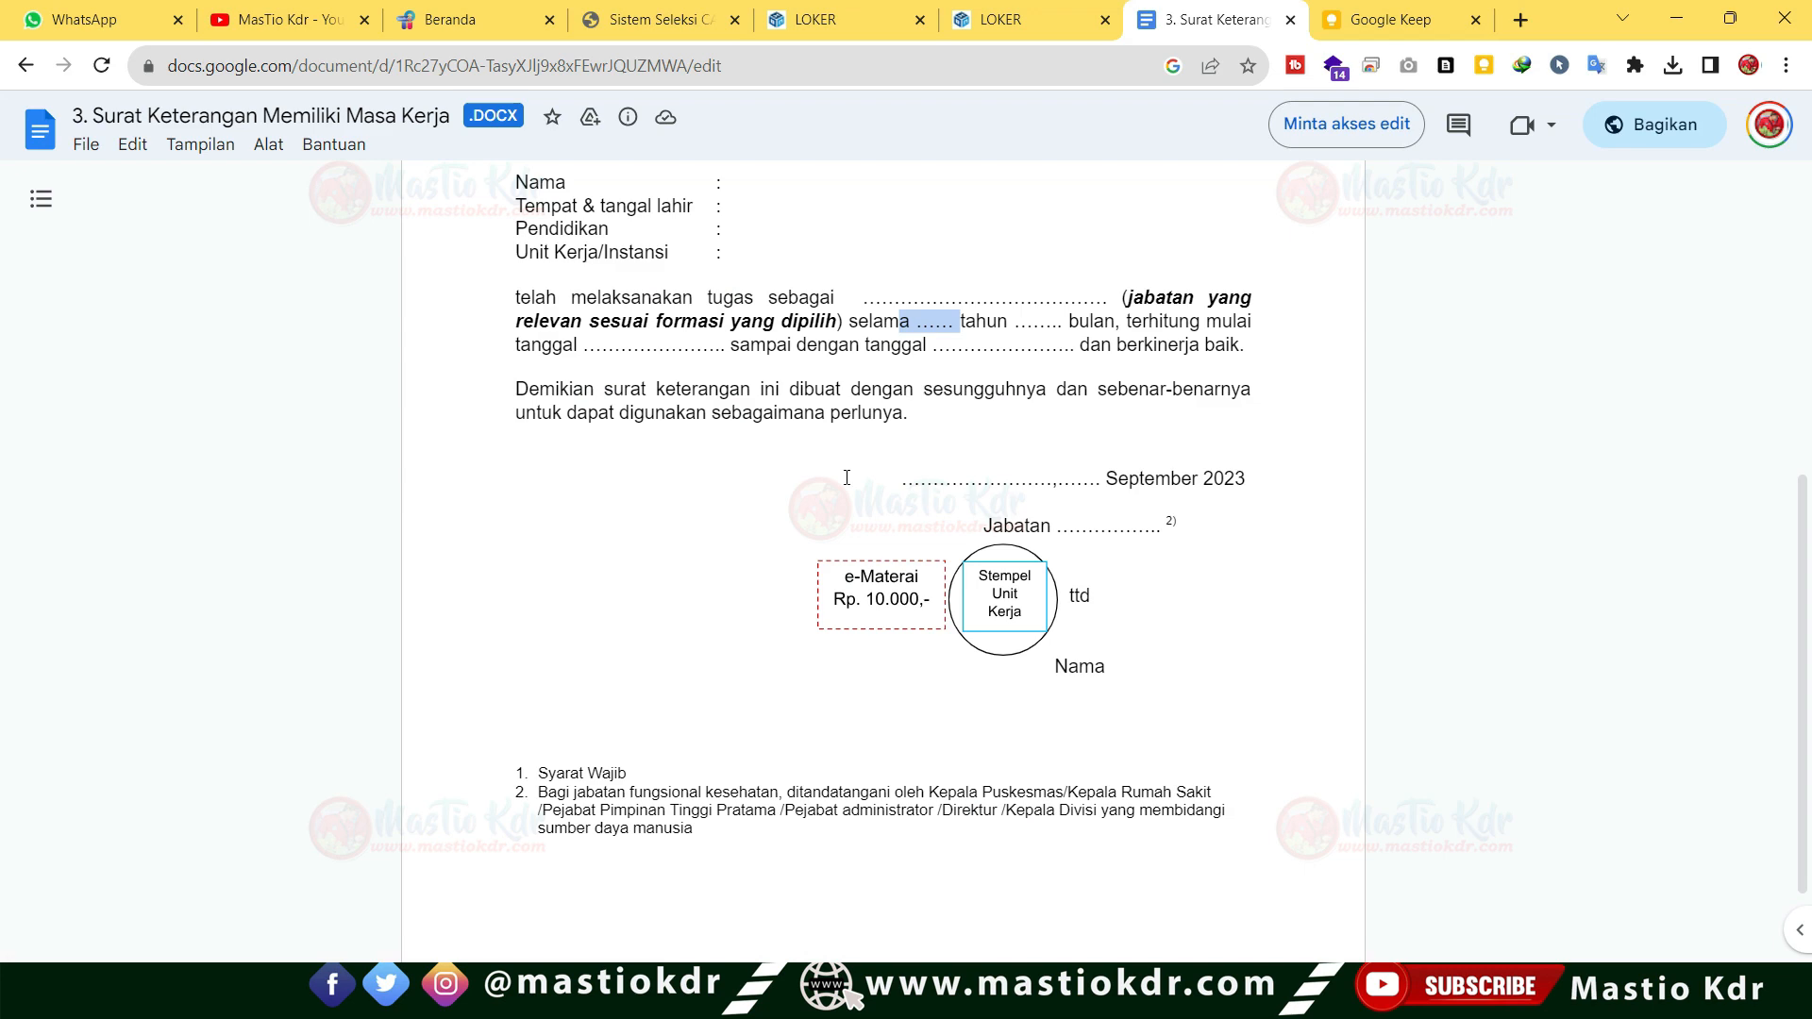
scroll(846, 476, "up", 4)
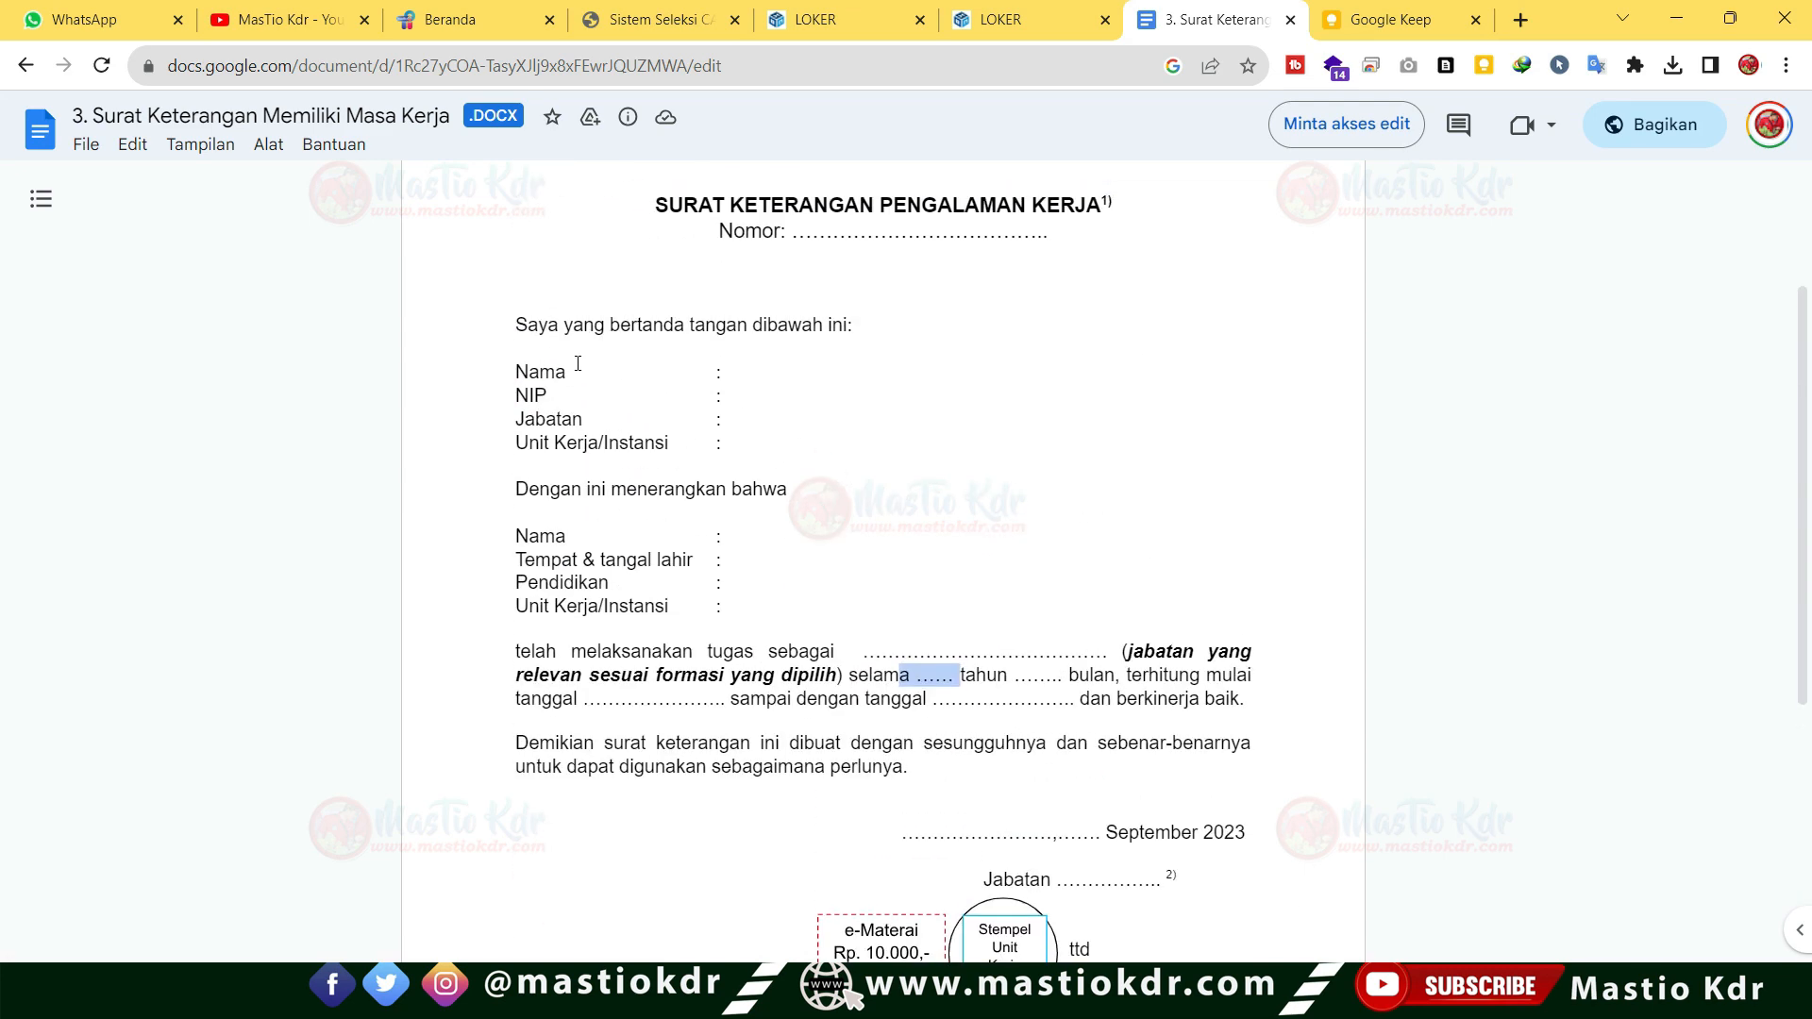
left_click_drag(515, 335, 705, 326)
left_click_drag(669, 231, 894, 232)
scroll(1003, 457, "down", 1)
left_click_drag(611, 488, 555, 467)
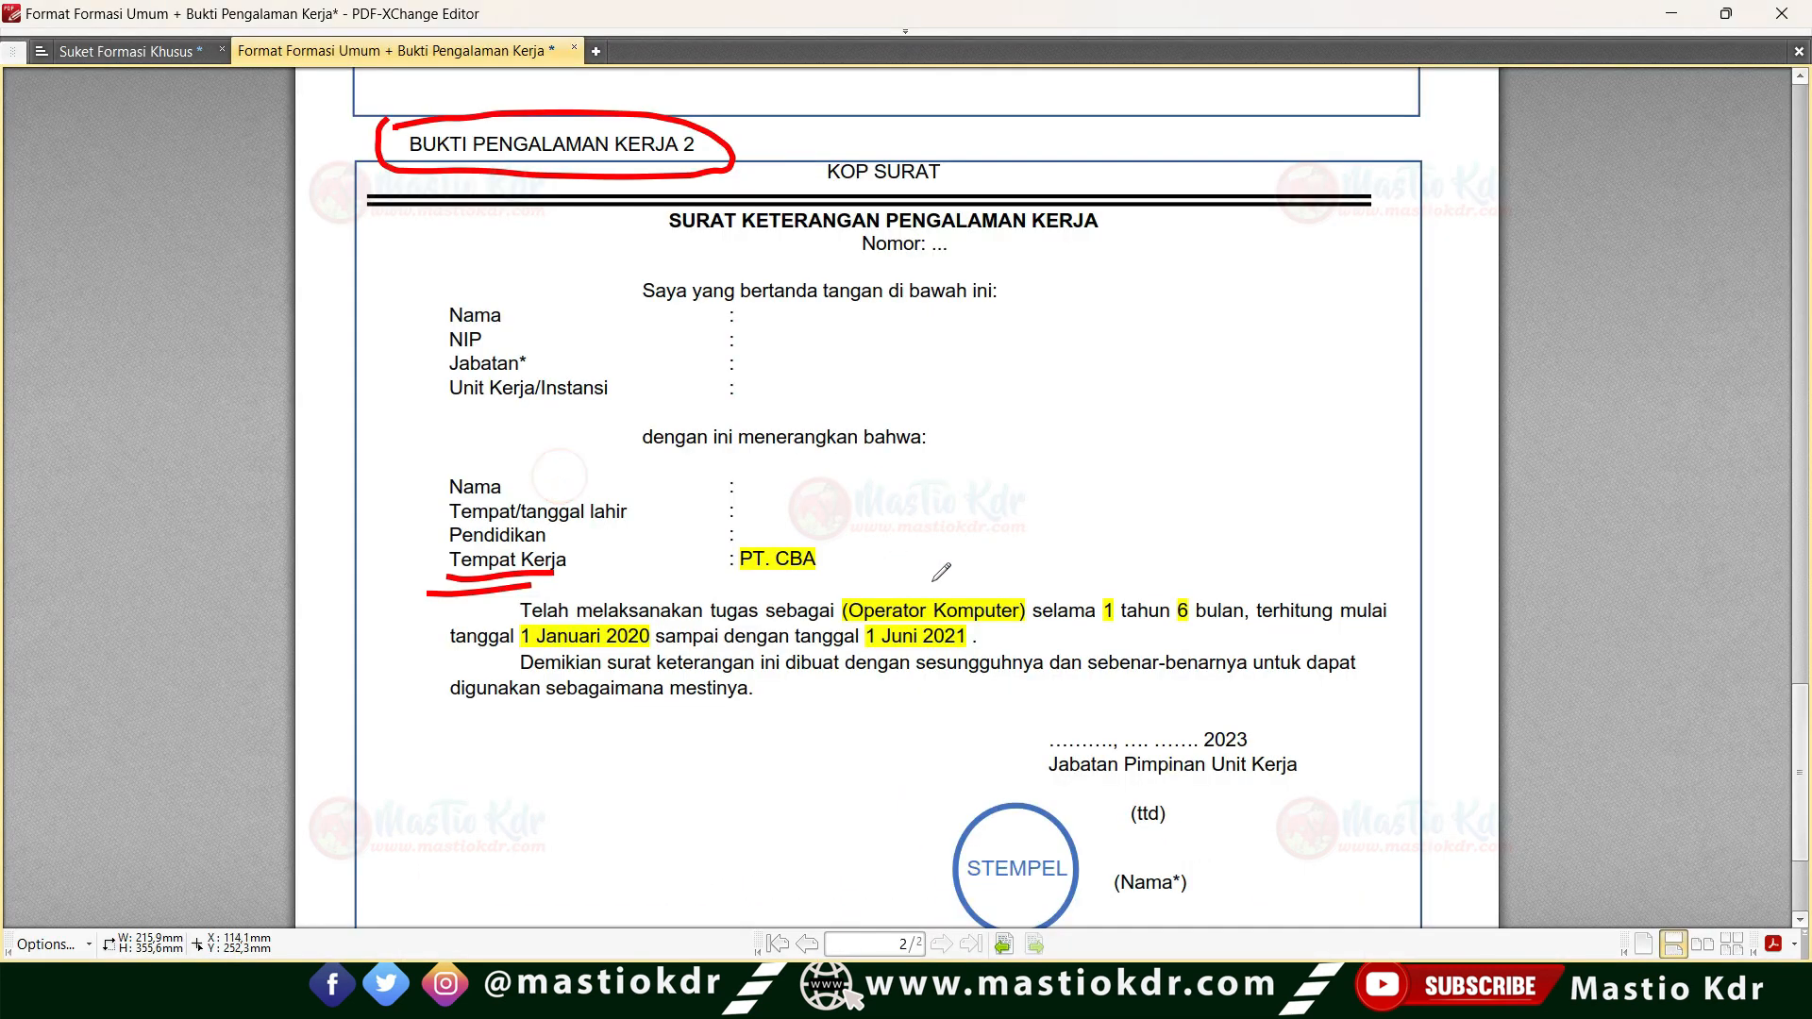
Switch to PDF-XChange Editor and circle the letter title and number line under BUKTI PENGALAMAN KERJA 2.
scroll(941, 572, "up", 2)
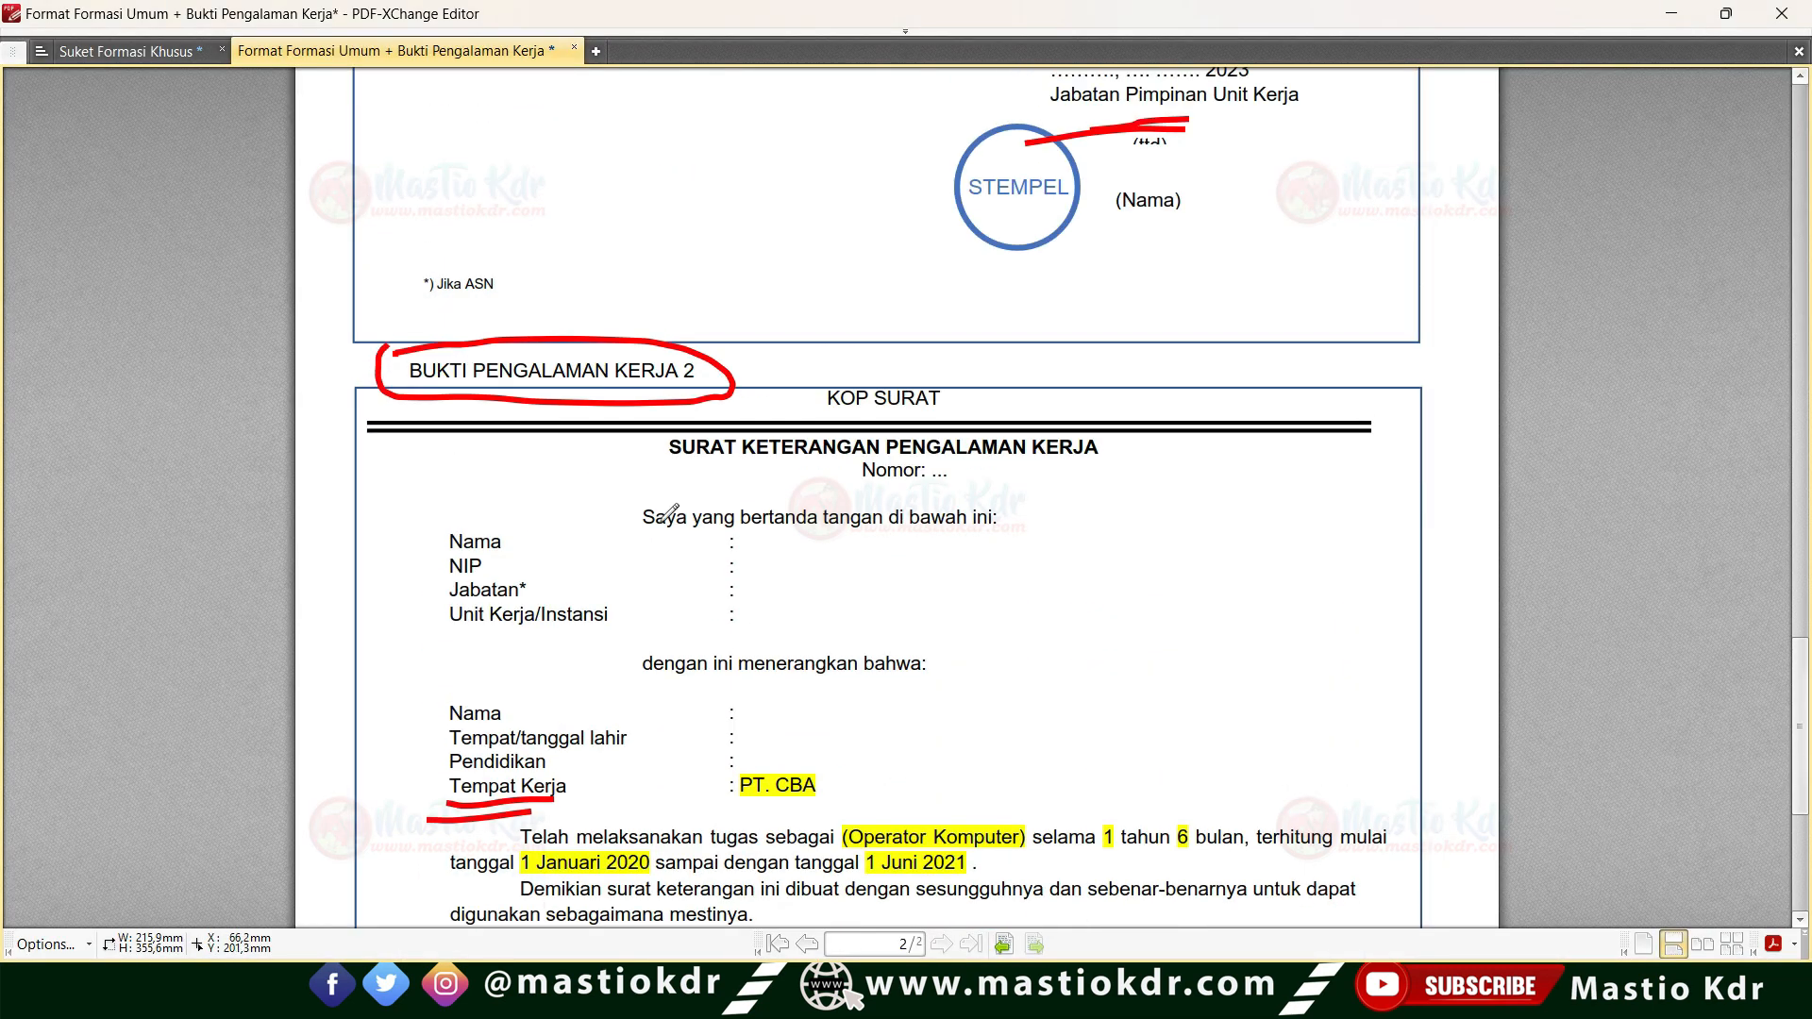
mouse_move(659, 464)
left_mouse_down()
mouse_move(1013, 510)
mouse_move(821, 407)
mouse_move(647, 446)
left_mouse_up()
scroll(639, 490, "down", 1)
scroll(666, 373, "down", 2)
scroll(728, 477, "up", 12)
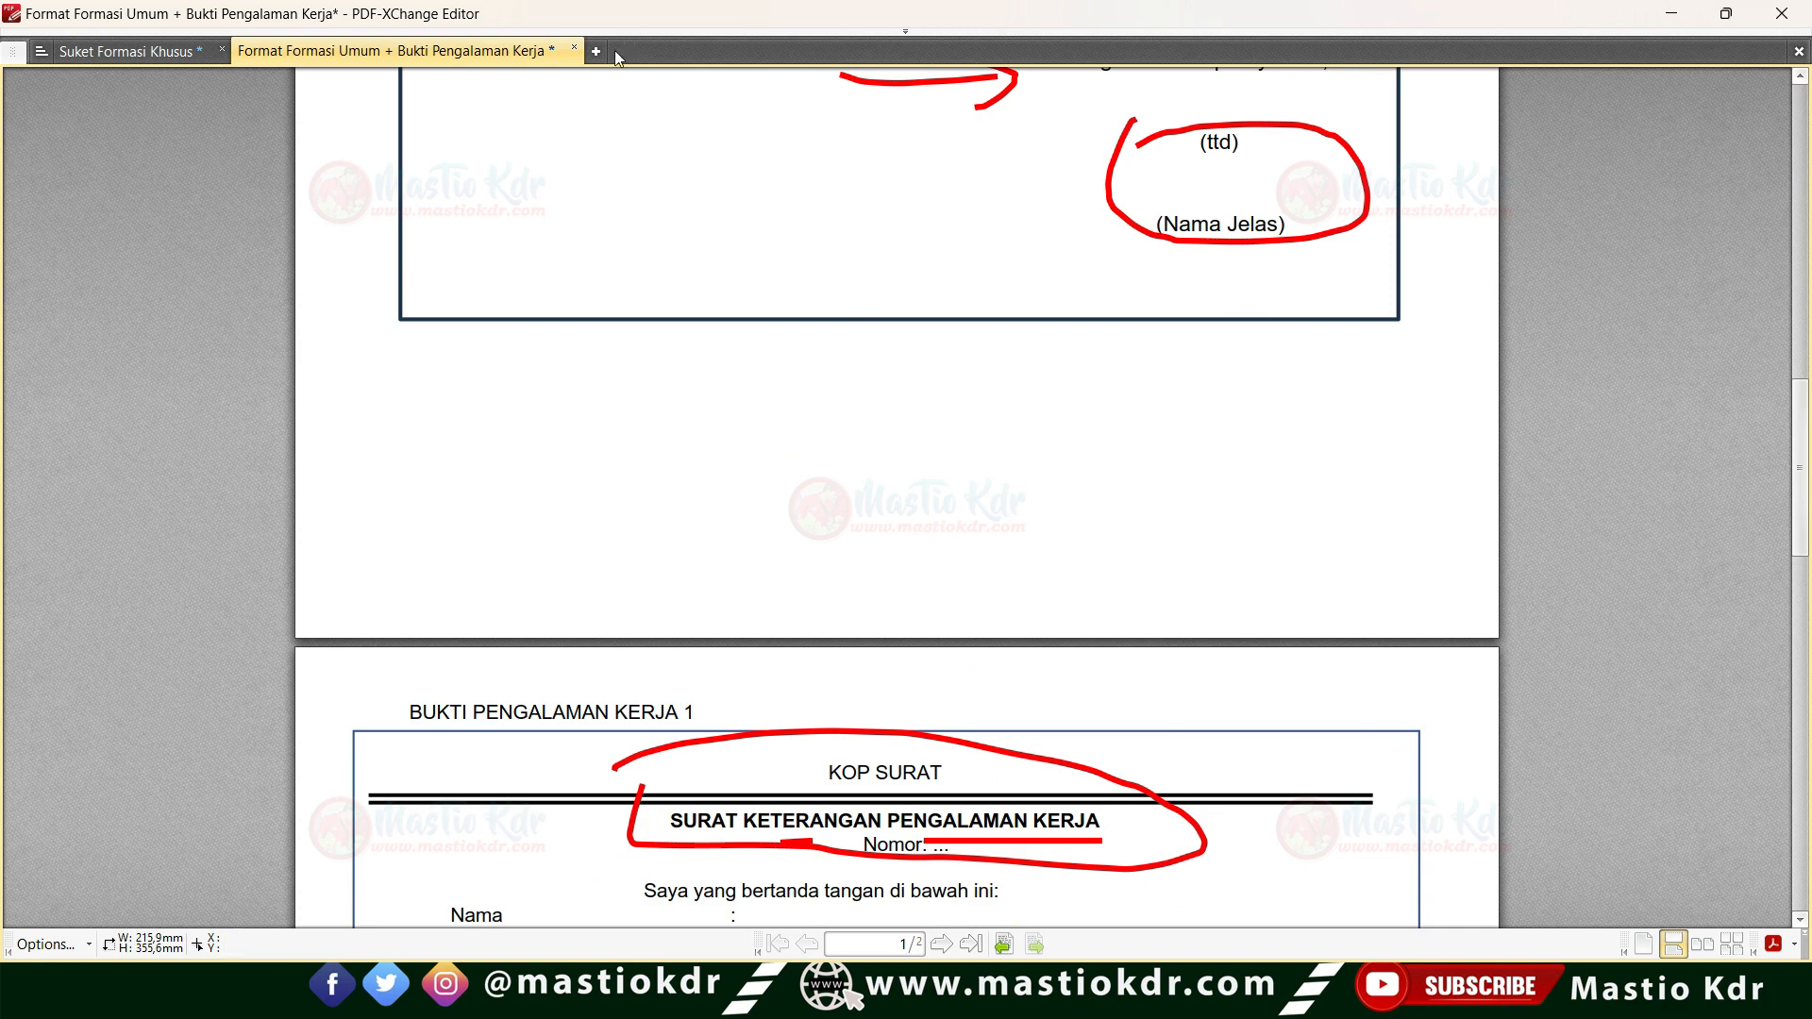
Draw a check mark beside the circled letter title of BUKTI PENGALAMAN KERJA 1.
scroll(944, 377, "up", 5)
scroll(968, 392, "down", 10)
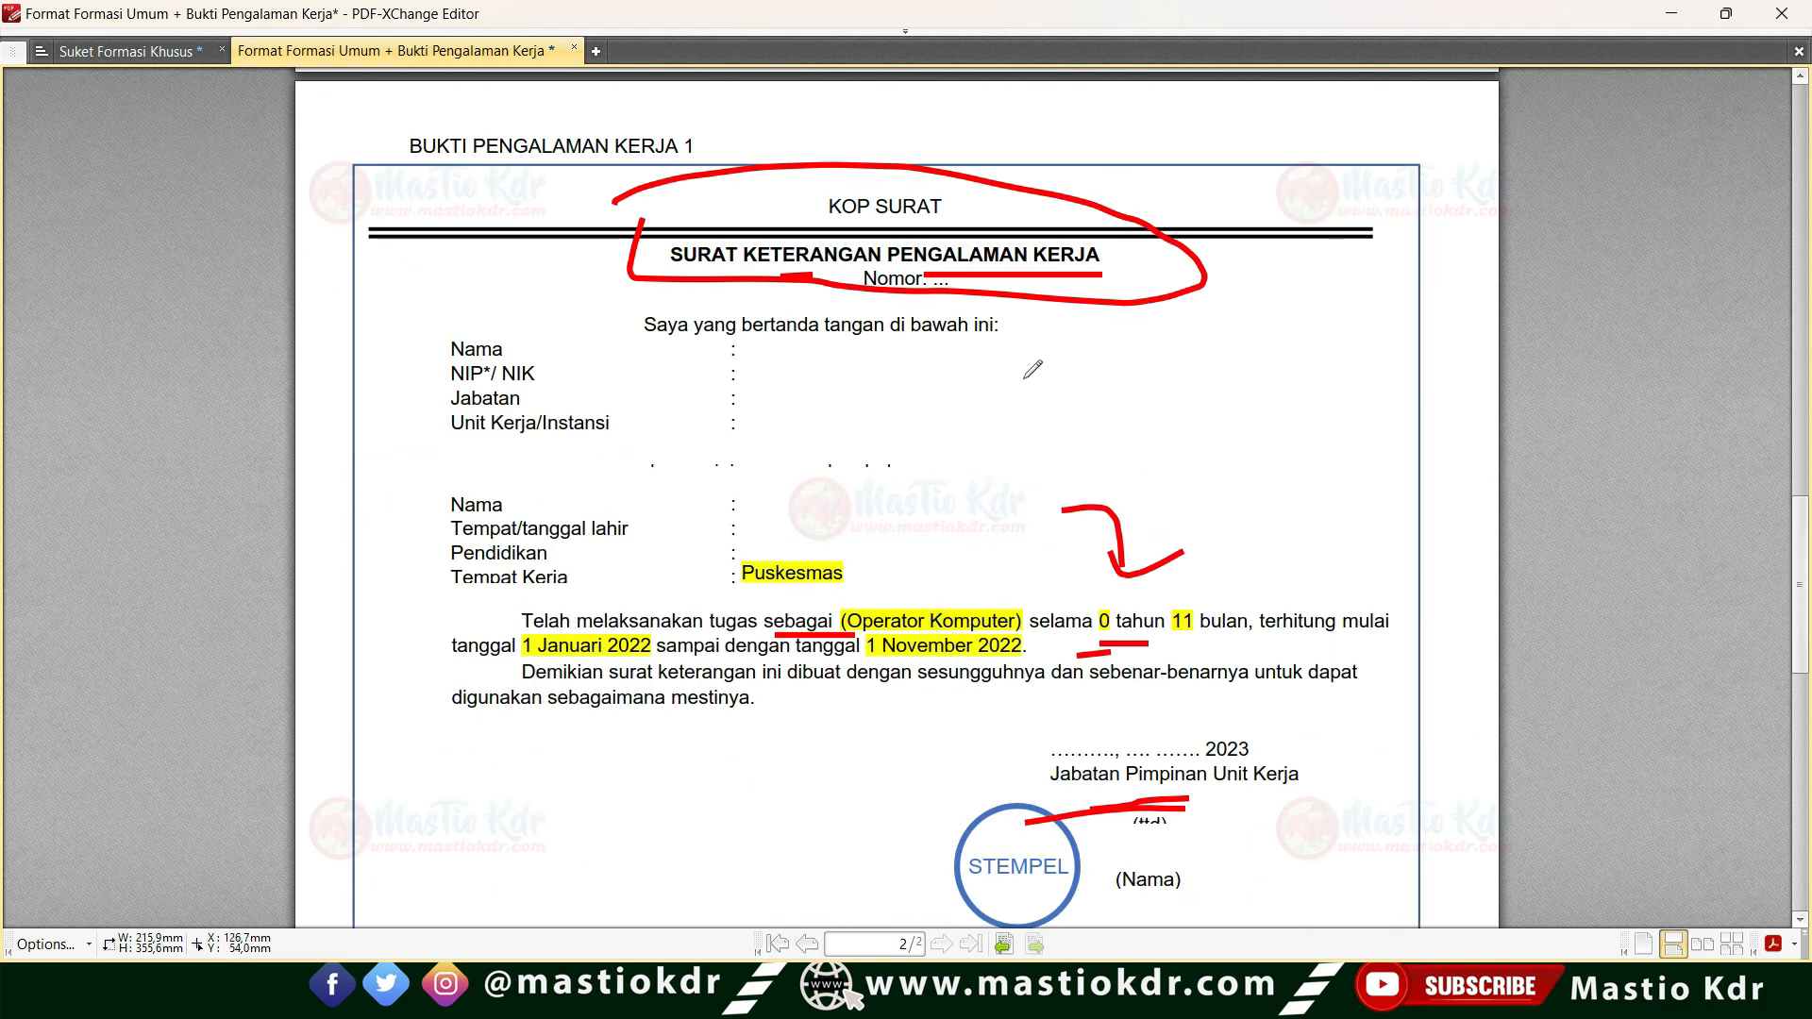
left_click_drag(1271, 283, 1340, 198)
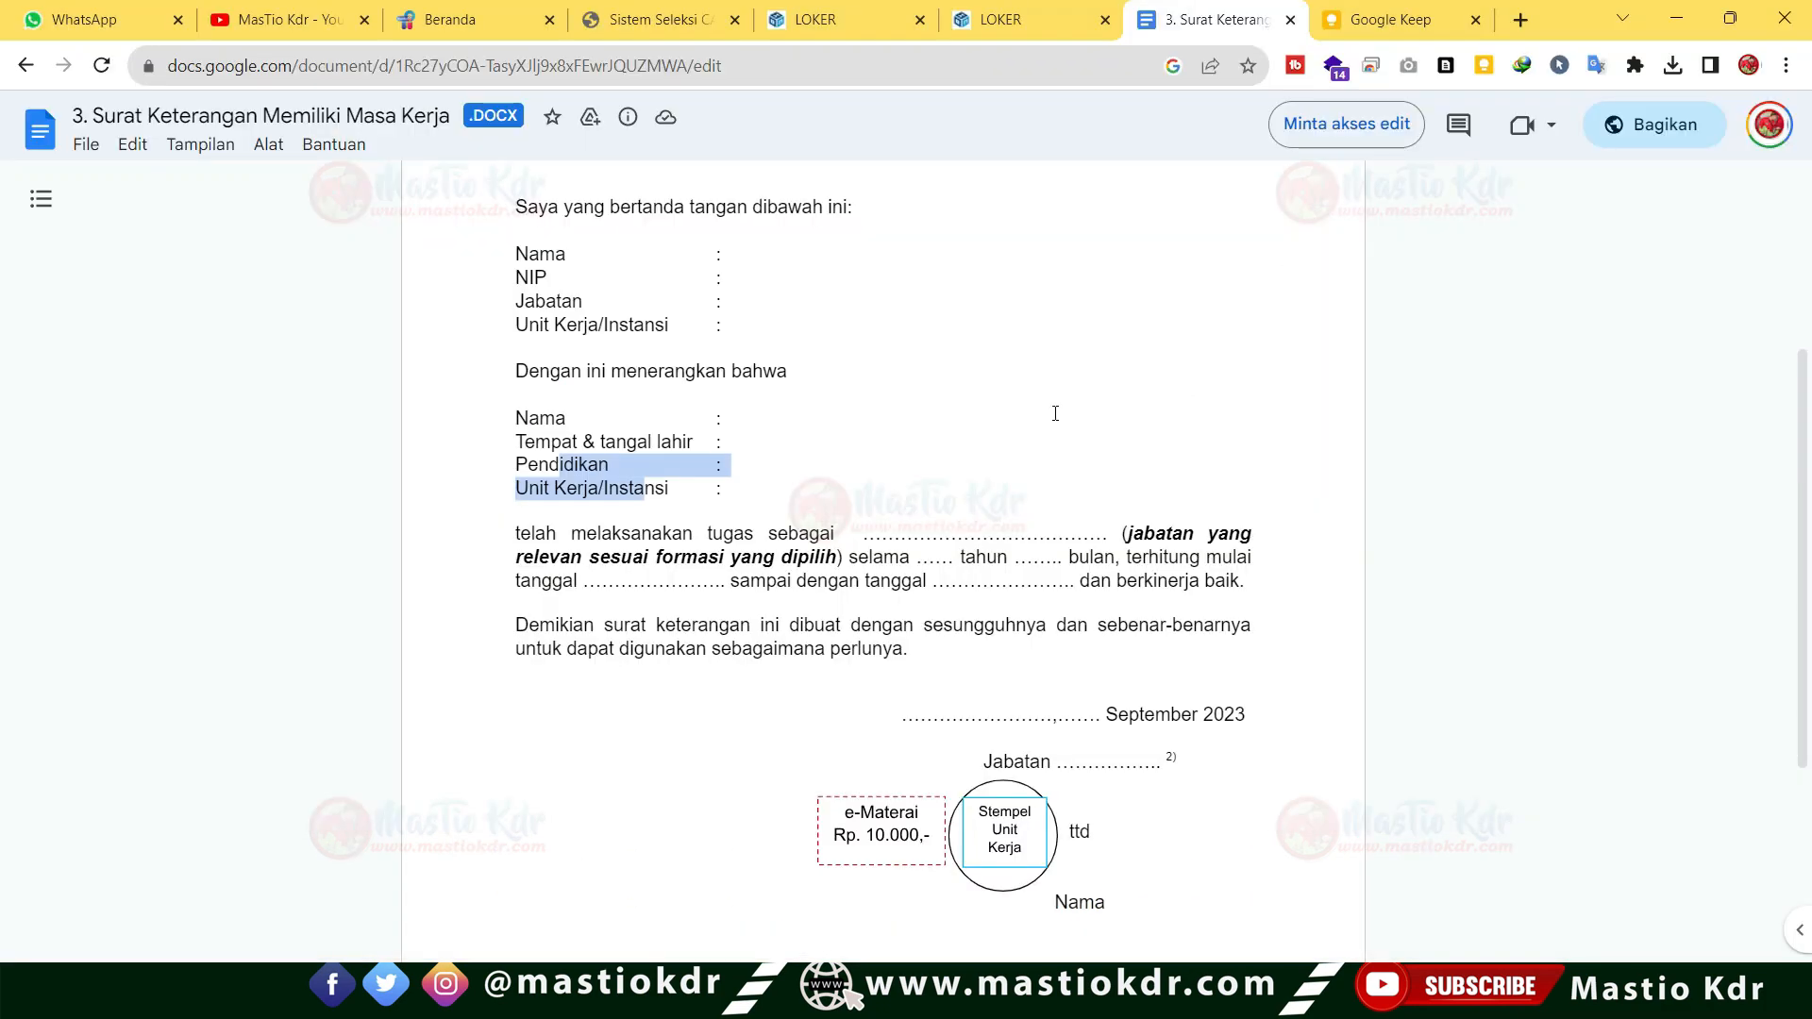
Switch to Chrome, return from the letter template to the BKD Jatim announcement, and highlight the sentence about attached requirements.
scroll(915, 392, "up", 4)
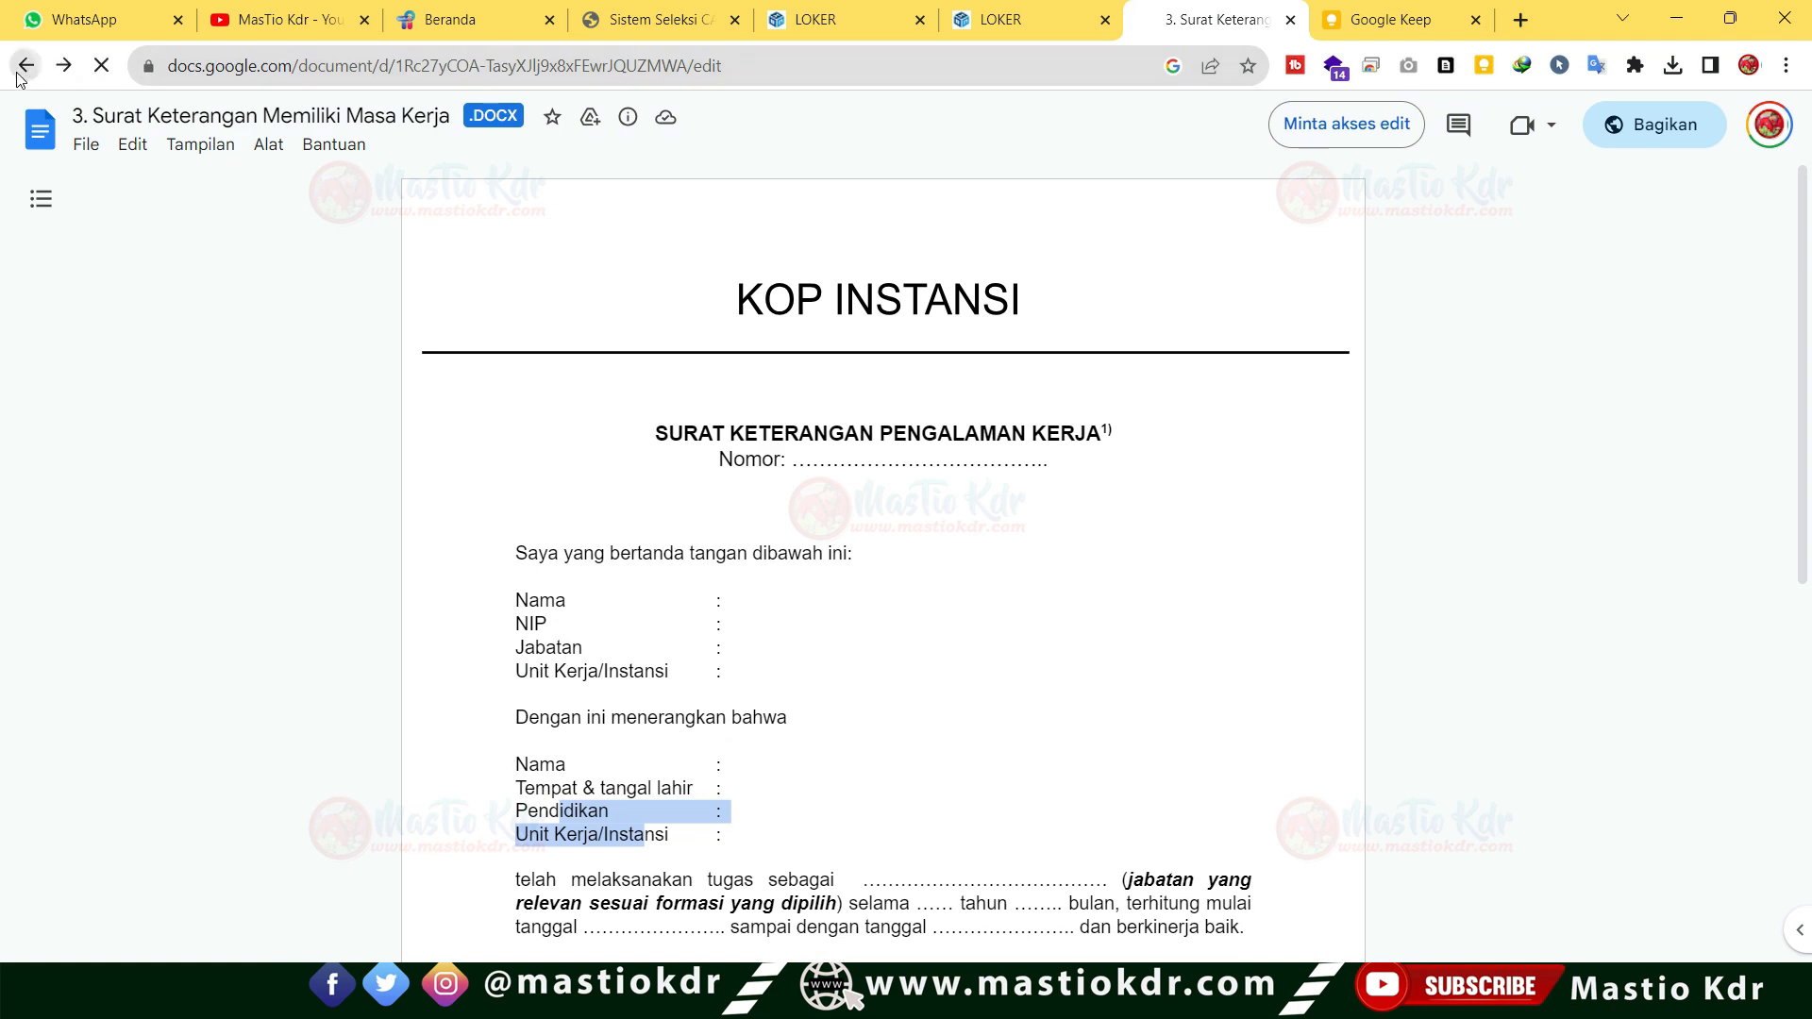
left_click(21, 72)
scroll(830, 510, "down", 3)
scroll(840, 474, "down", 1)
scroll(849, 462, "up", 2)
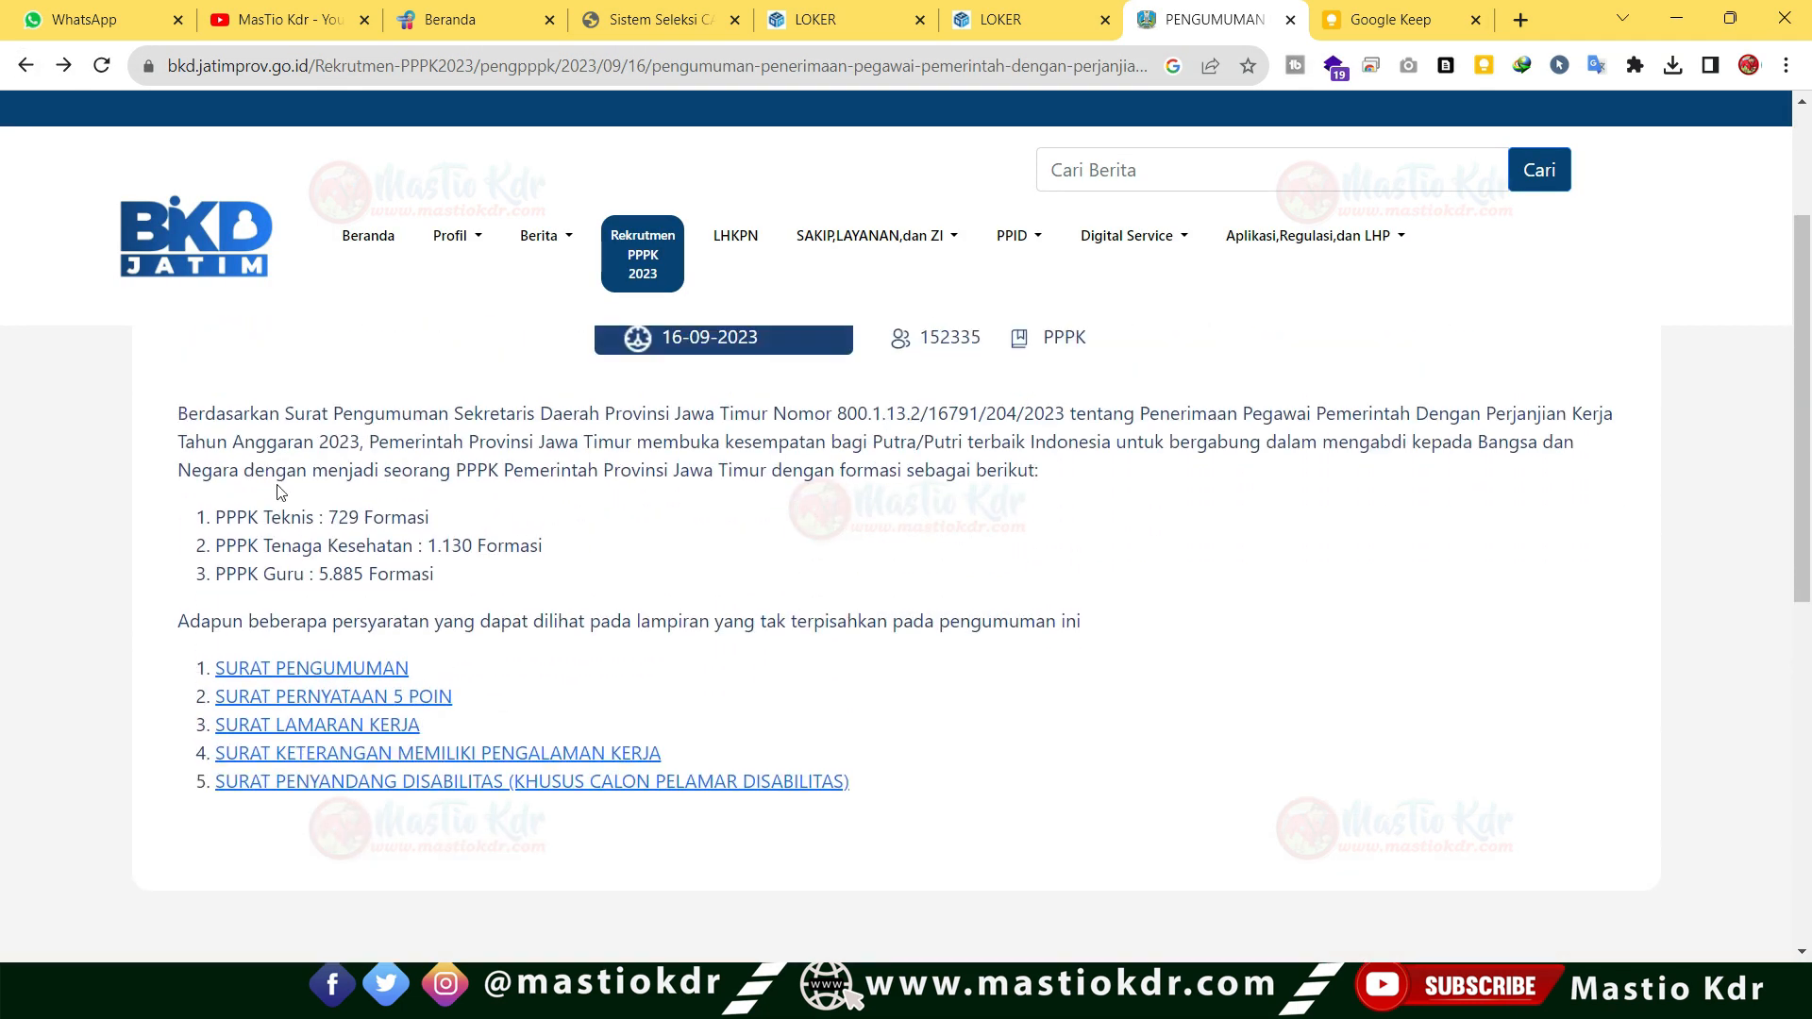
left_click_drag(171, 607, 1090, 609)
left_click(936, 681)
left_click_drag(173, 637, 1132, 623)
left_click(1204, 624)
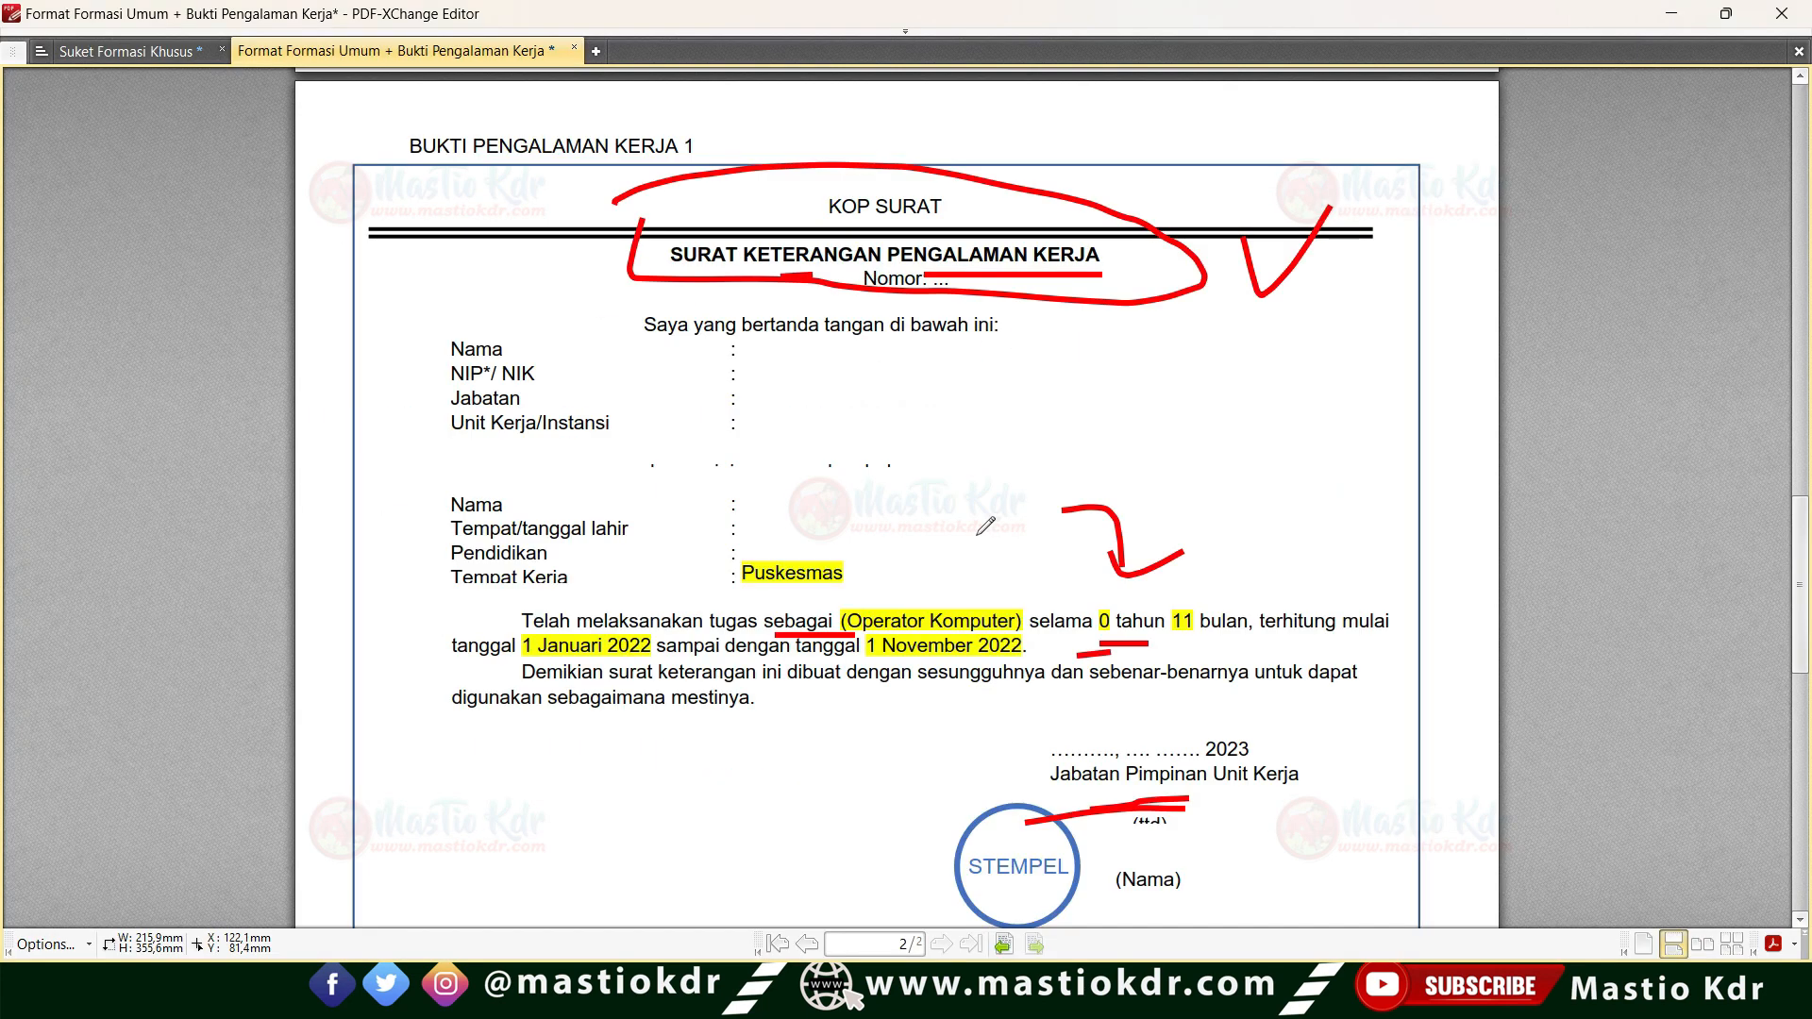
Switch to PDF-XChange Editor and circle the two-line note beneath the BUKTI PENGALAMAN KERJA 2 letter.
scroll(980, 571, "down", 5)
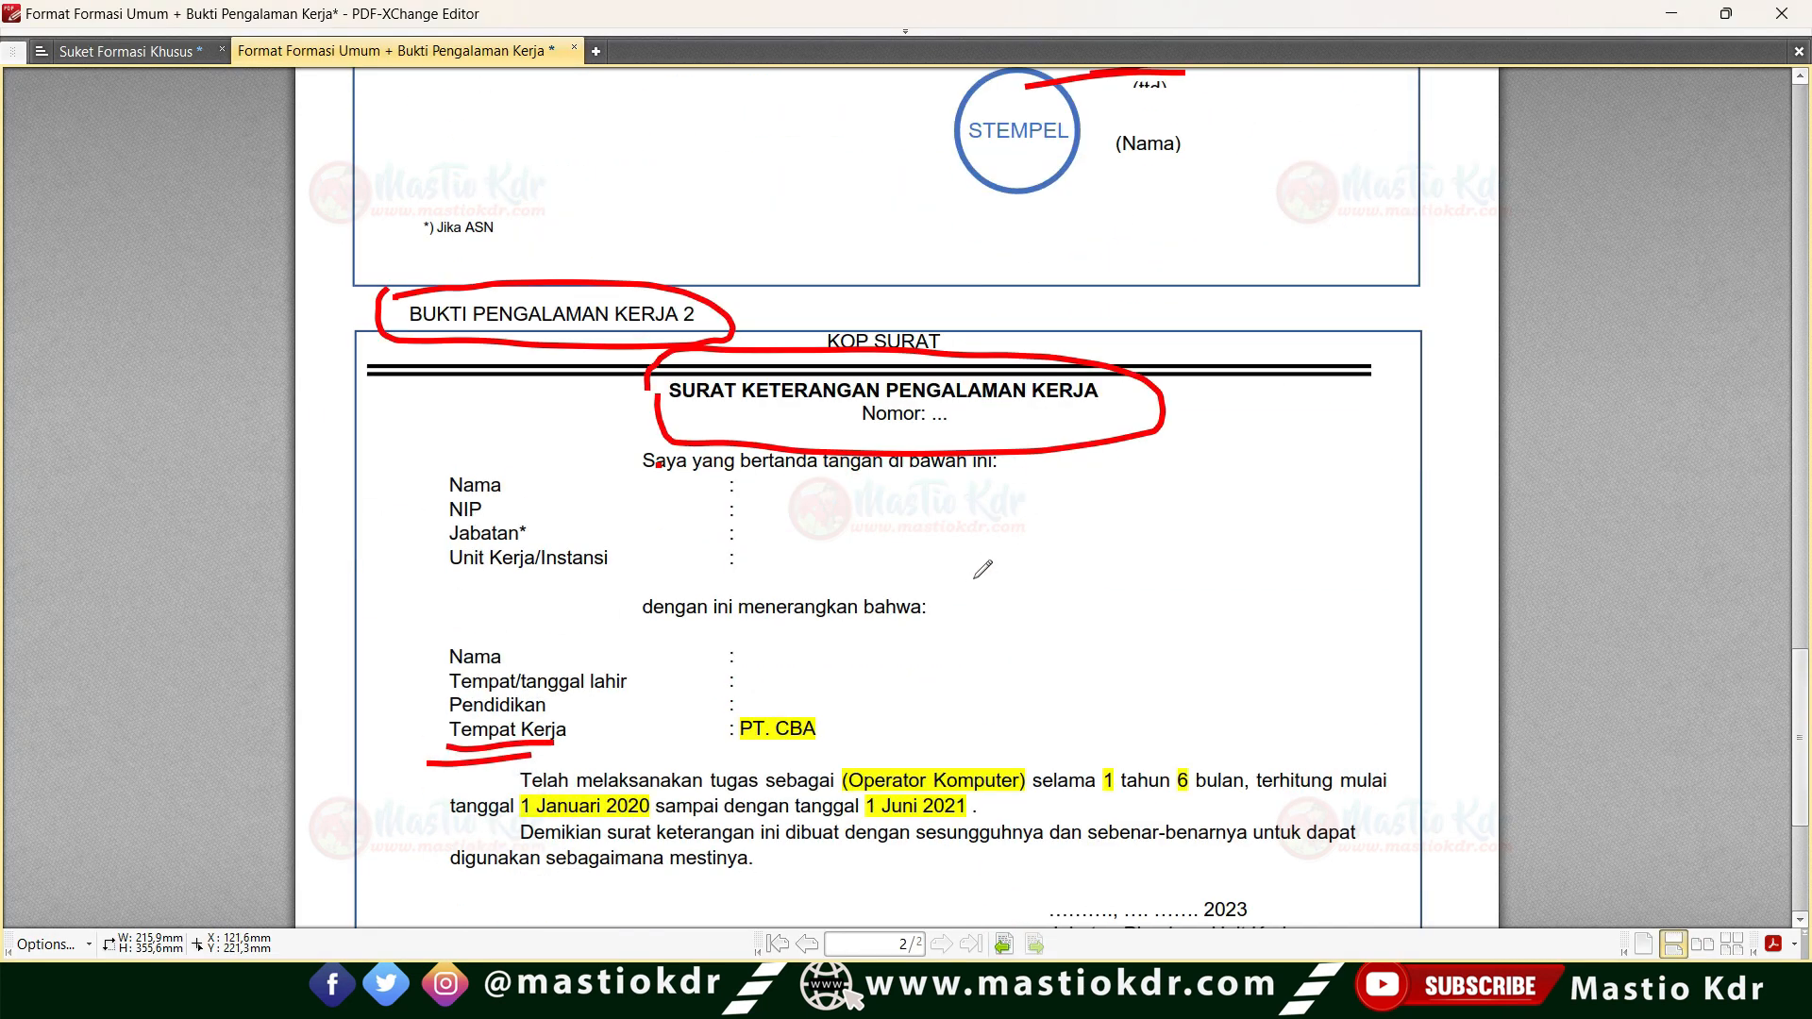
scroll(978, 574, "down", 4)
mouse_move(376, 769)
left_mouse_down()
mouse_move(459, 860)
mouse_move(1283, 832)
mouse_move(962, 760)
mouse_move(359, 772)
left_mouse_up()
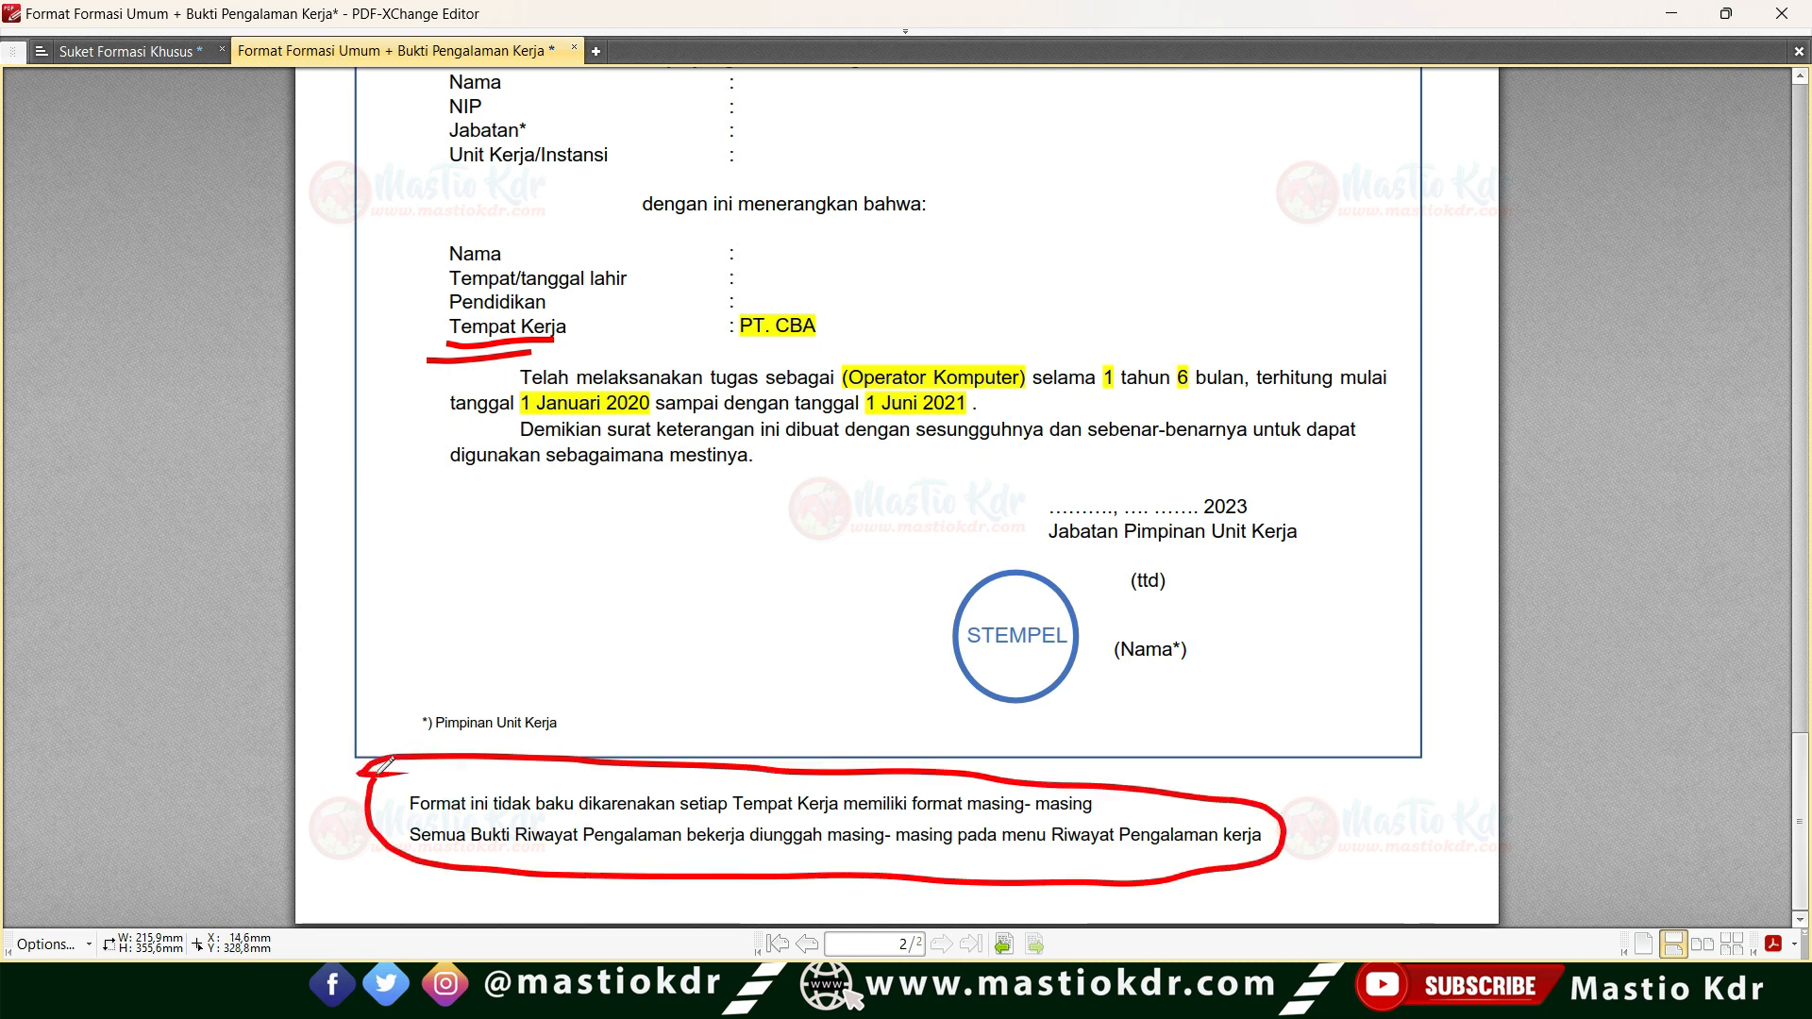
Underline the note's wording on non-standard formats and separate uploads in Riwayat Pengalaman kerja, and draw an arrow to the note.
left_click_drag(522, 817, 579, 813)
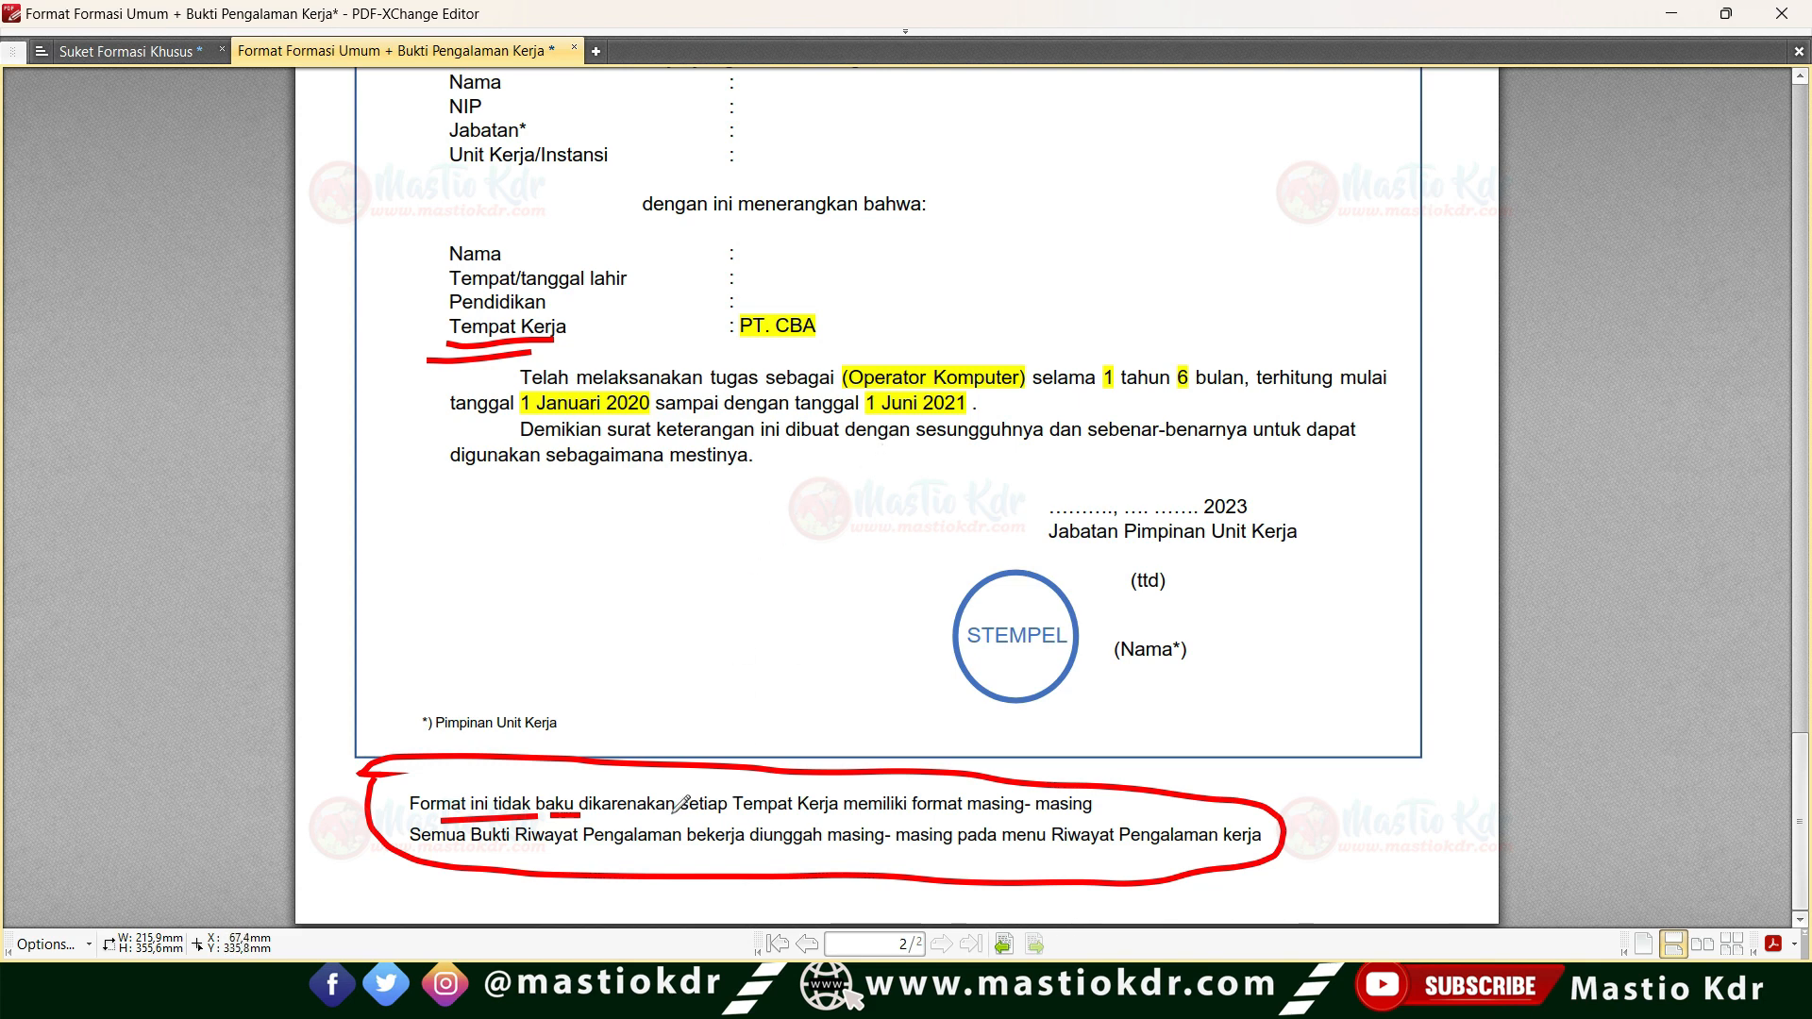
left_click_drag(647, 815, 716, 816)
left_click_drag(723, 812, 887, 812)
left_click_drag(892, 813, 1102, 814)
left_click_drag(438, 848, 514, 849)
left_click_drag(546, 849, 689, 848)
left_click_drag(722, 850, 763, 852)
left_click_drag(803, 856, 835, 857)
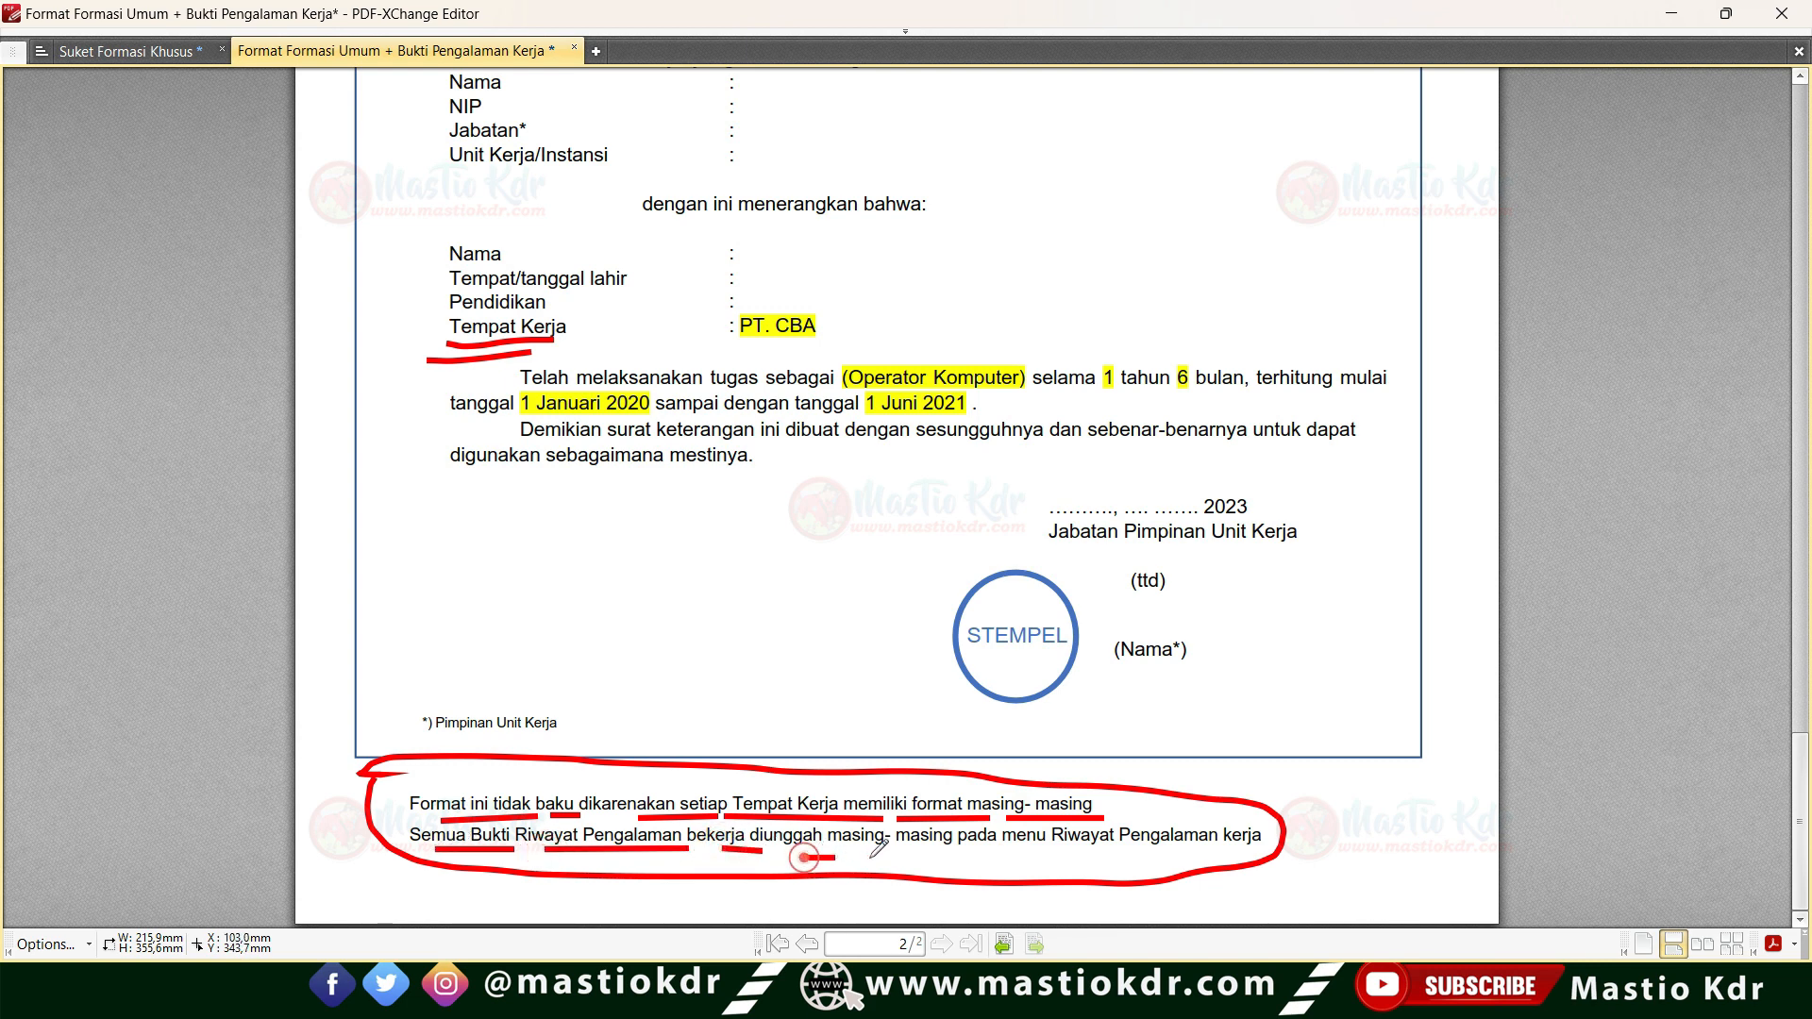
left_click_drag(989, 854, 1288, 855)
mouse_move(1342, 664)
left_mouse_down()
mouse_move(1344, 798)
mouse_move(1314, 813)
mouse_move(1365, 809)
left_mouse_up()
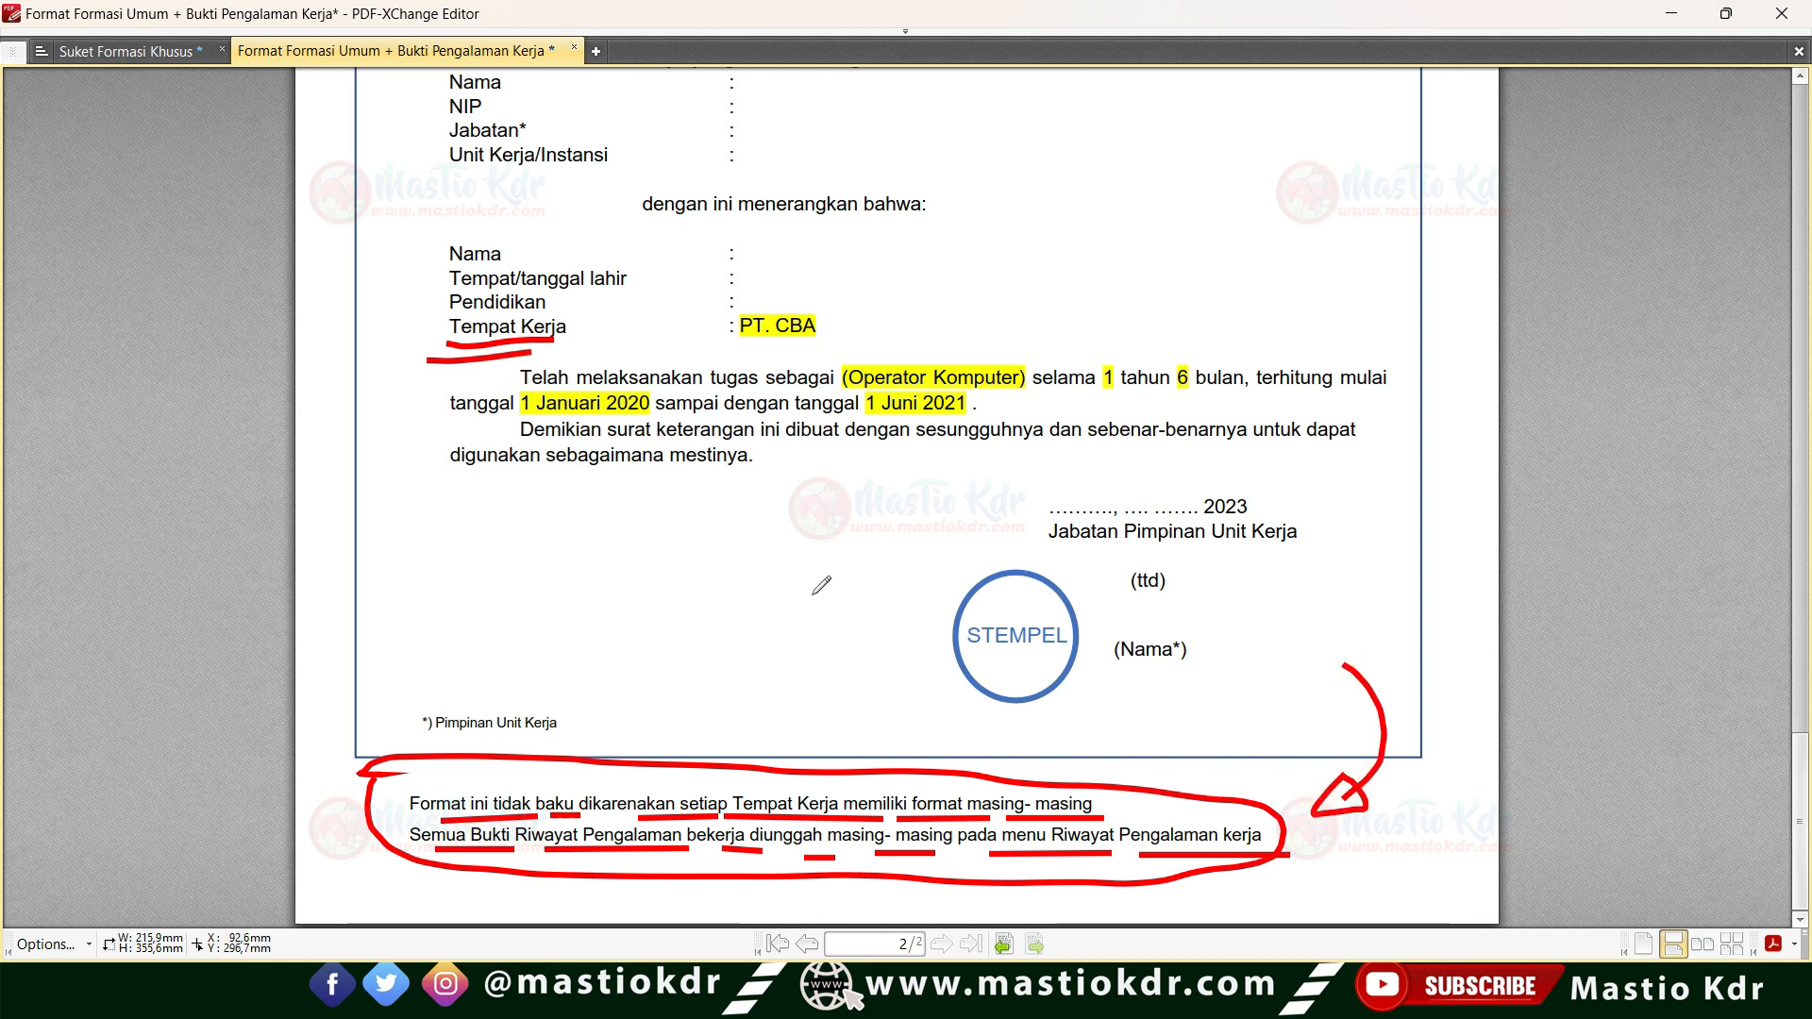
Draw a large check mark in the open area of the BUKTI PENGALAMAN KERJA 2 letter.
scroll(586, 387, "up", 3)
left_click_drag(1104, 460, 1256, 419)
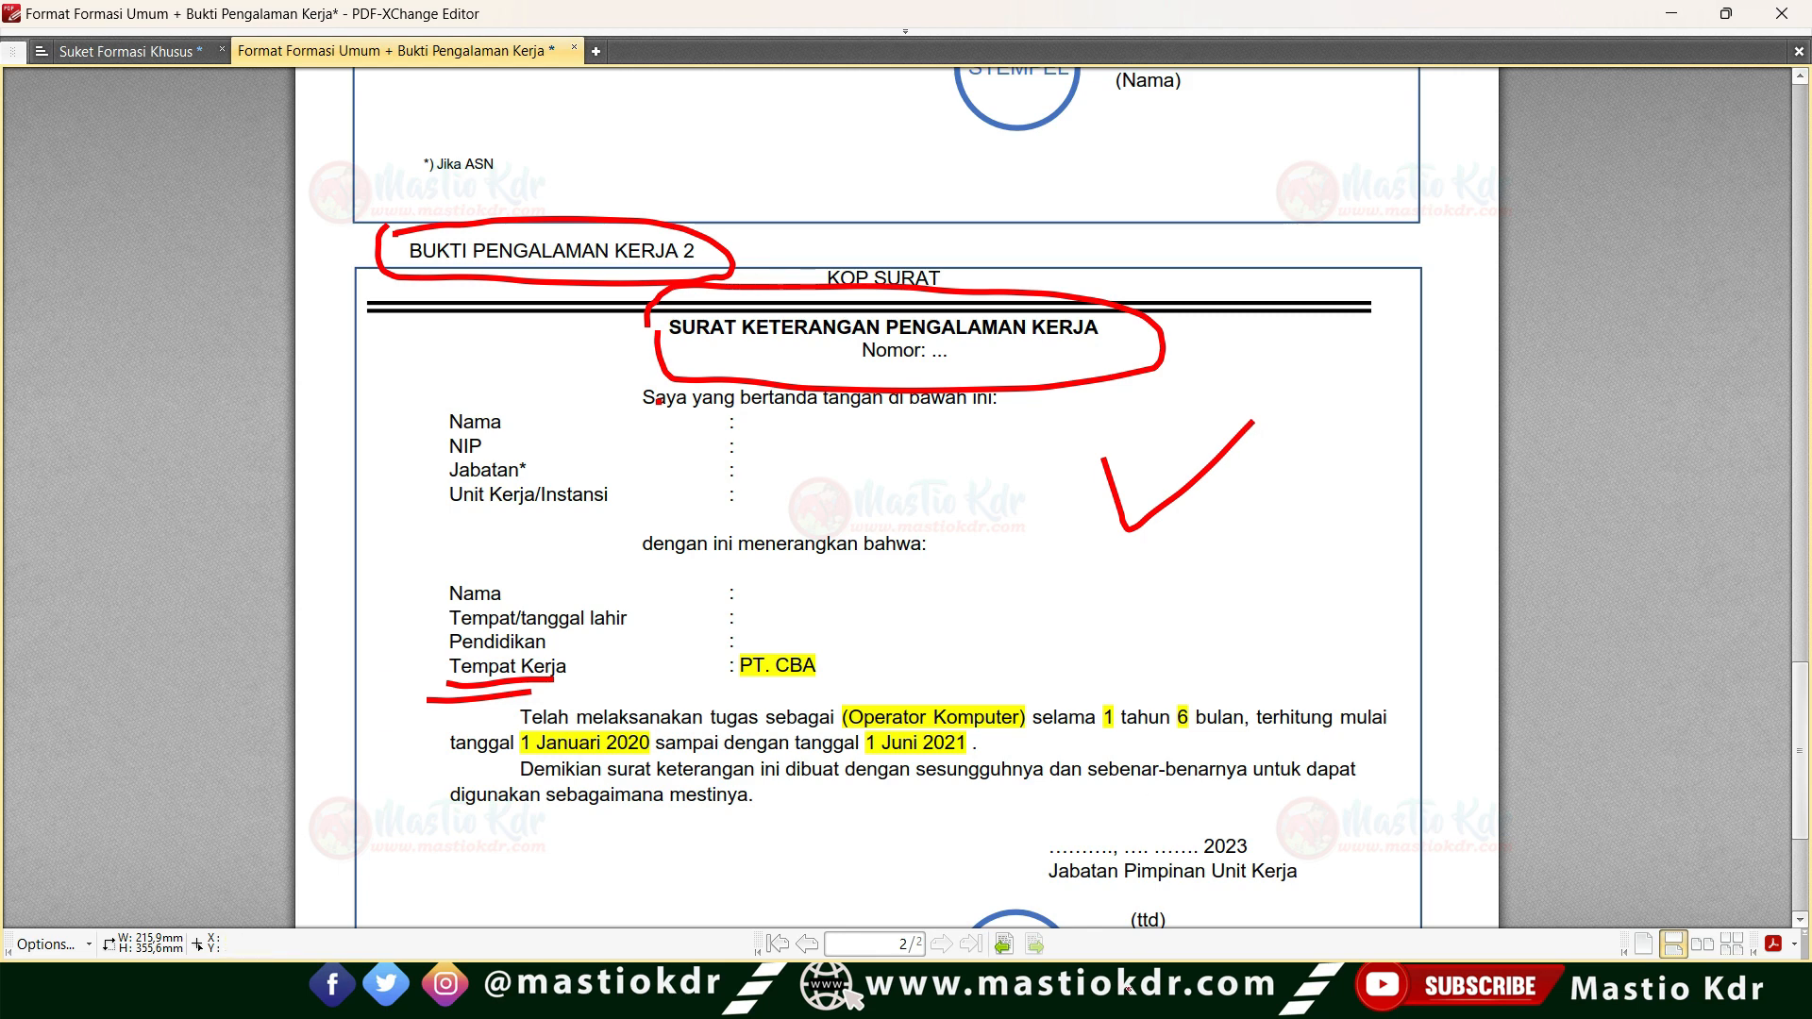
Switch to Chrome and highlight the PPPK Teknis entry, the attachment wording and the formation wording in the BKD Jatim announcement.
key("alt+Tab")
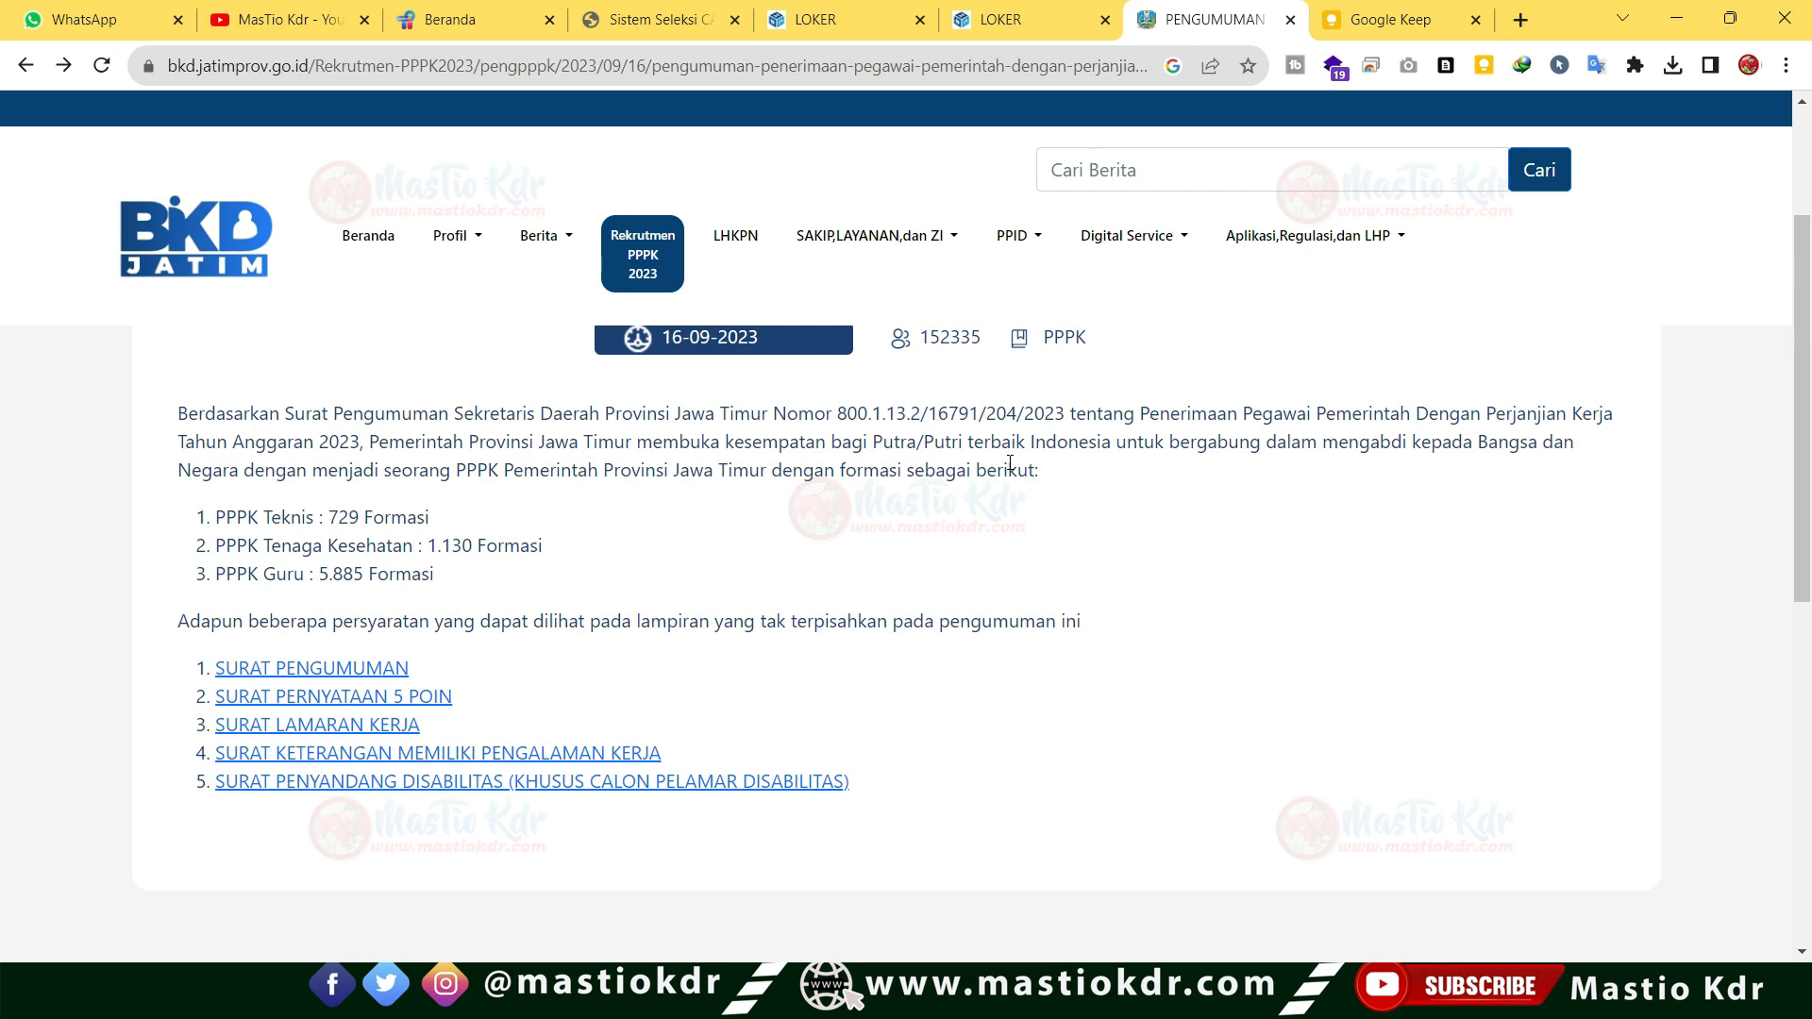
scroll(1139, 492, "up", 2)
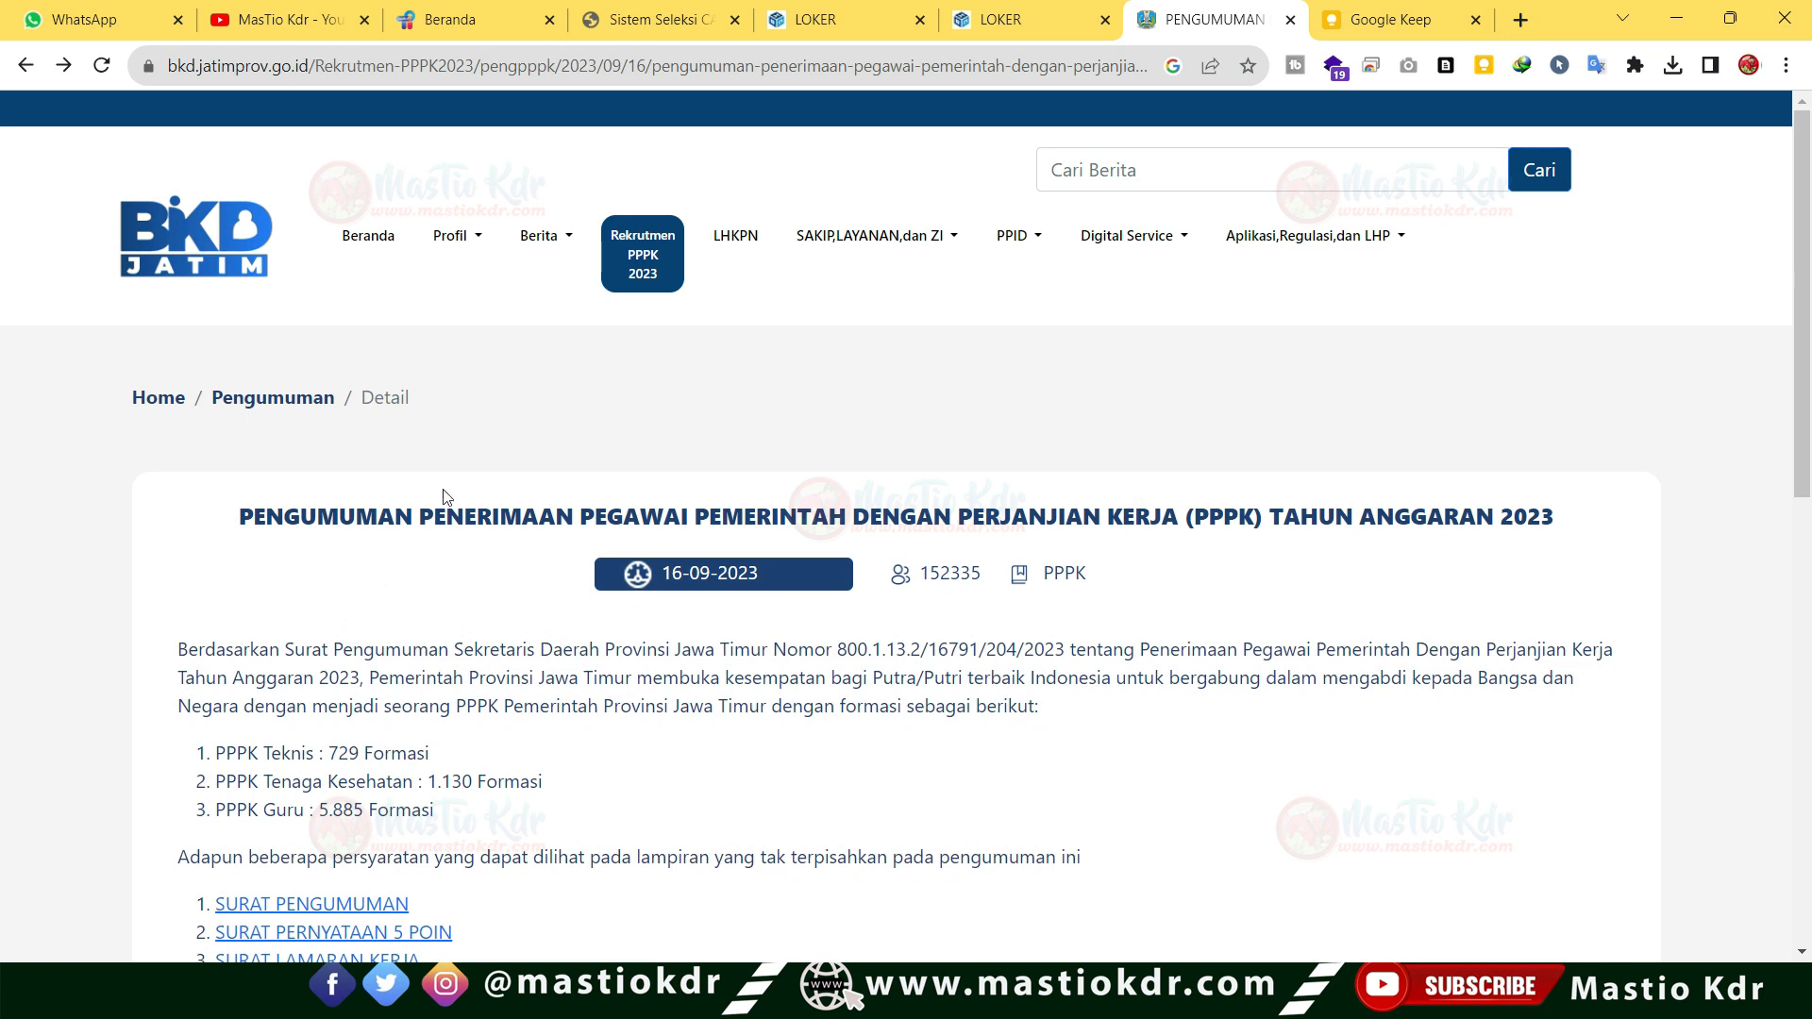
scroll(354, 653, "down", 2)
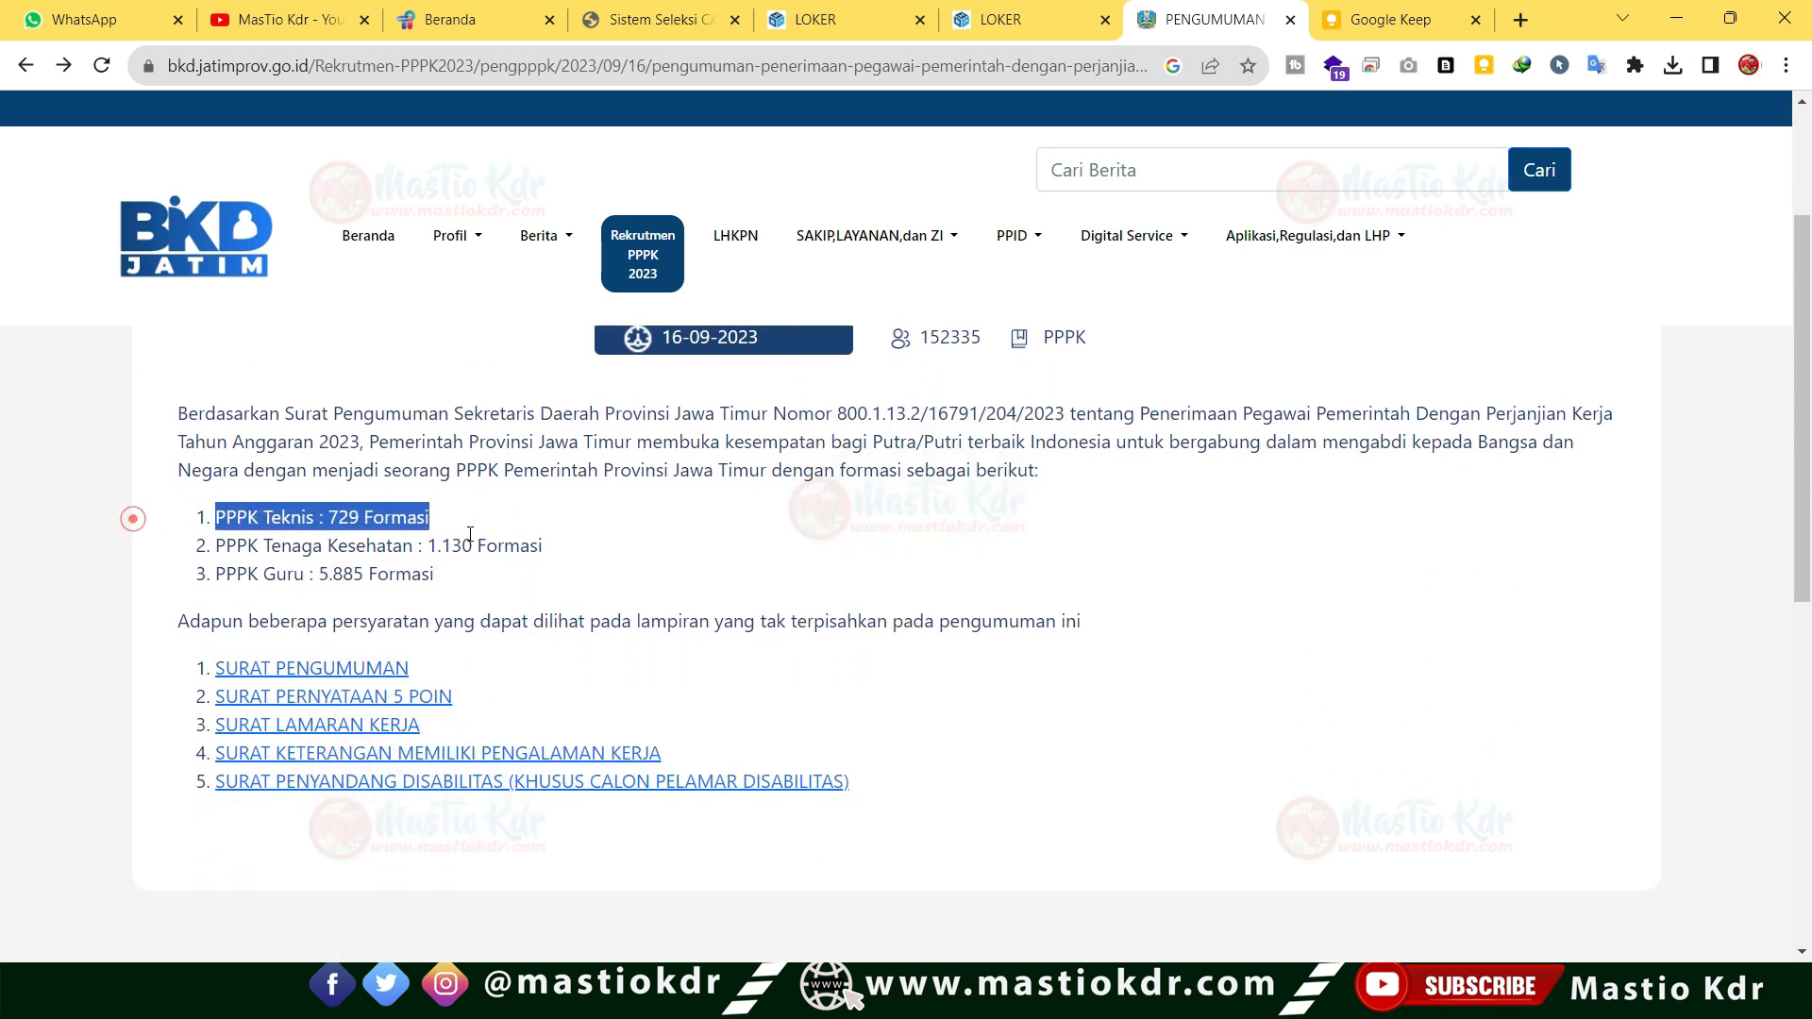
left_click_drag(875, 613, 1151, 620)
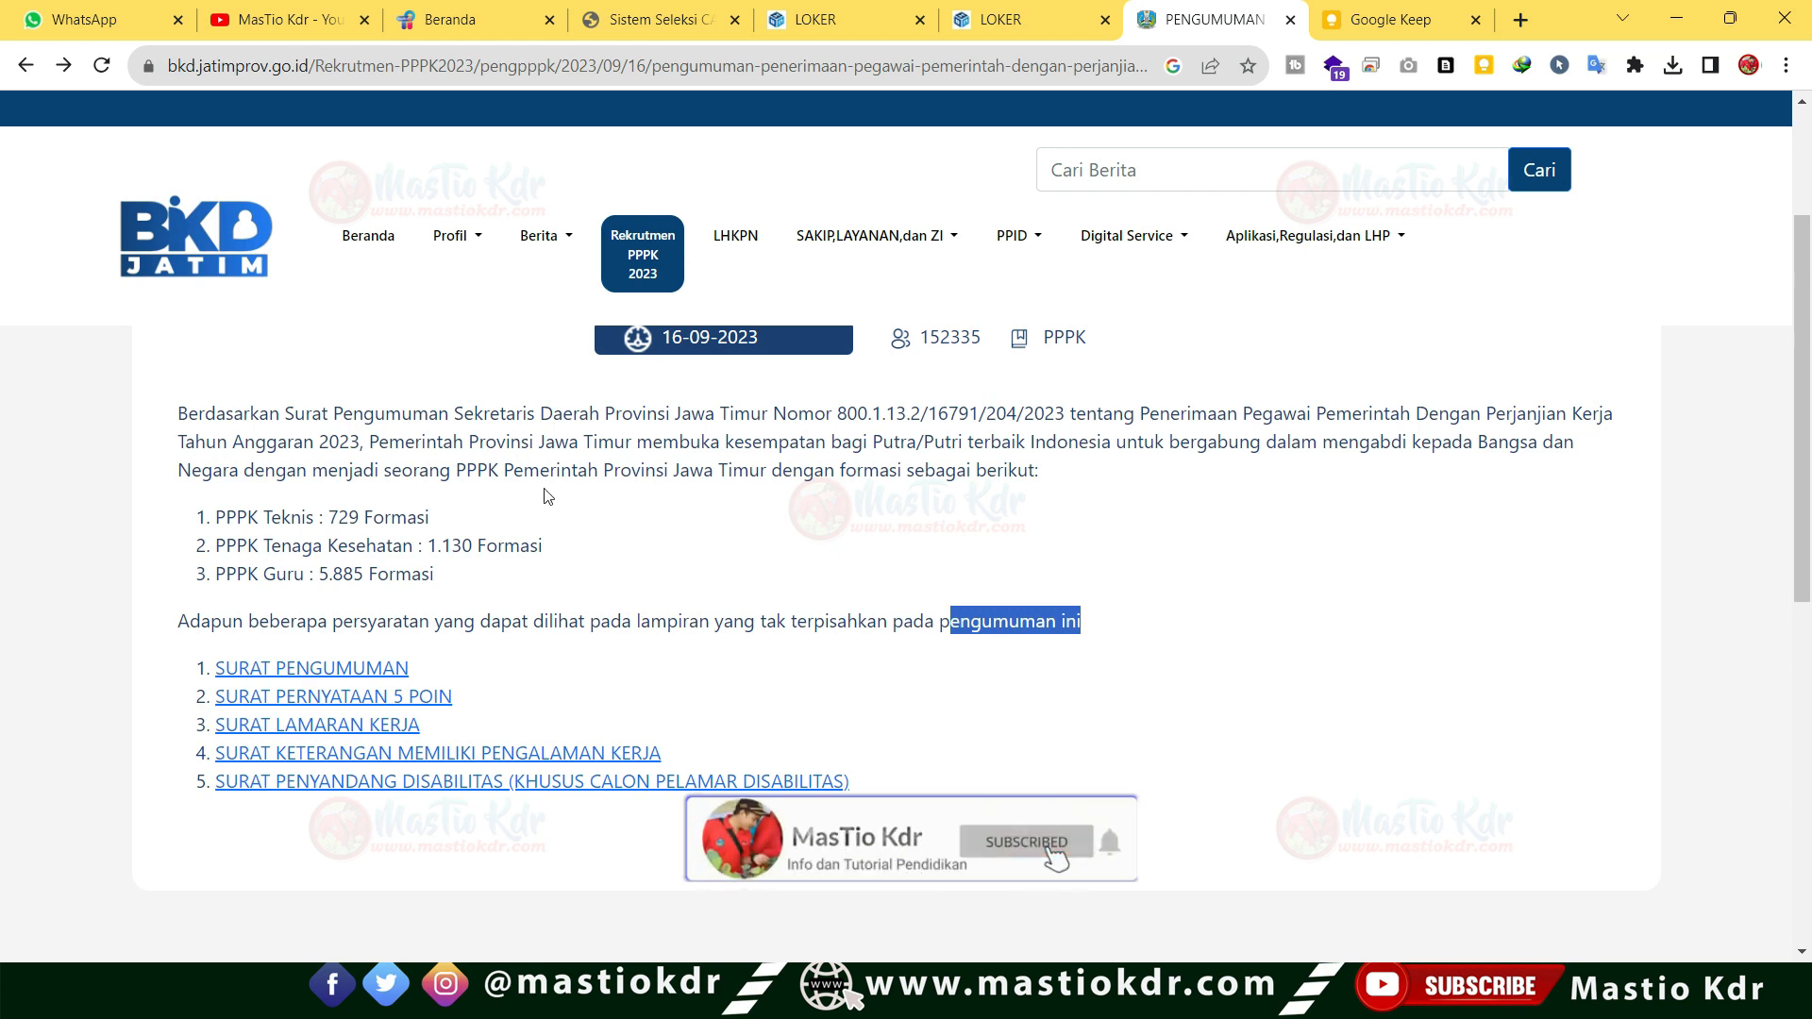
left_click_drag(570, 497, 658, 472)
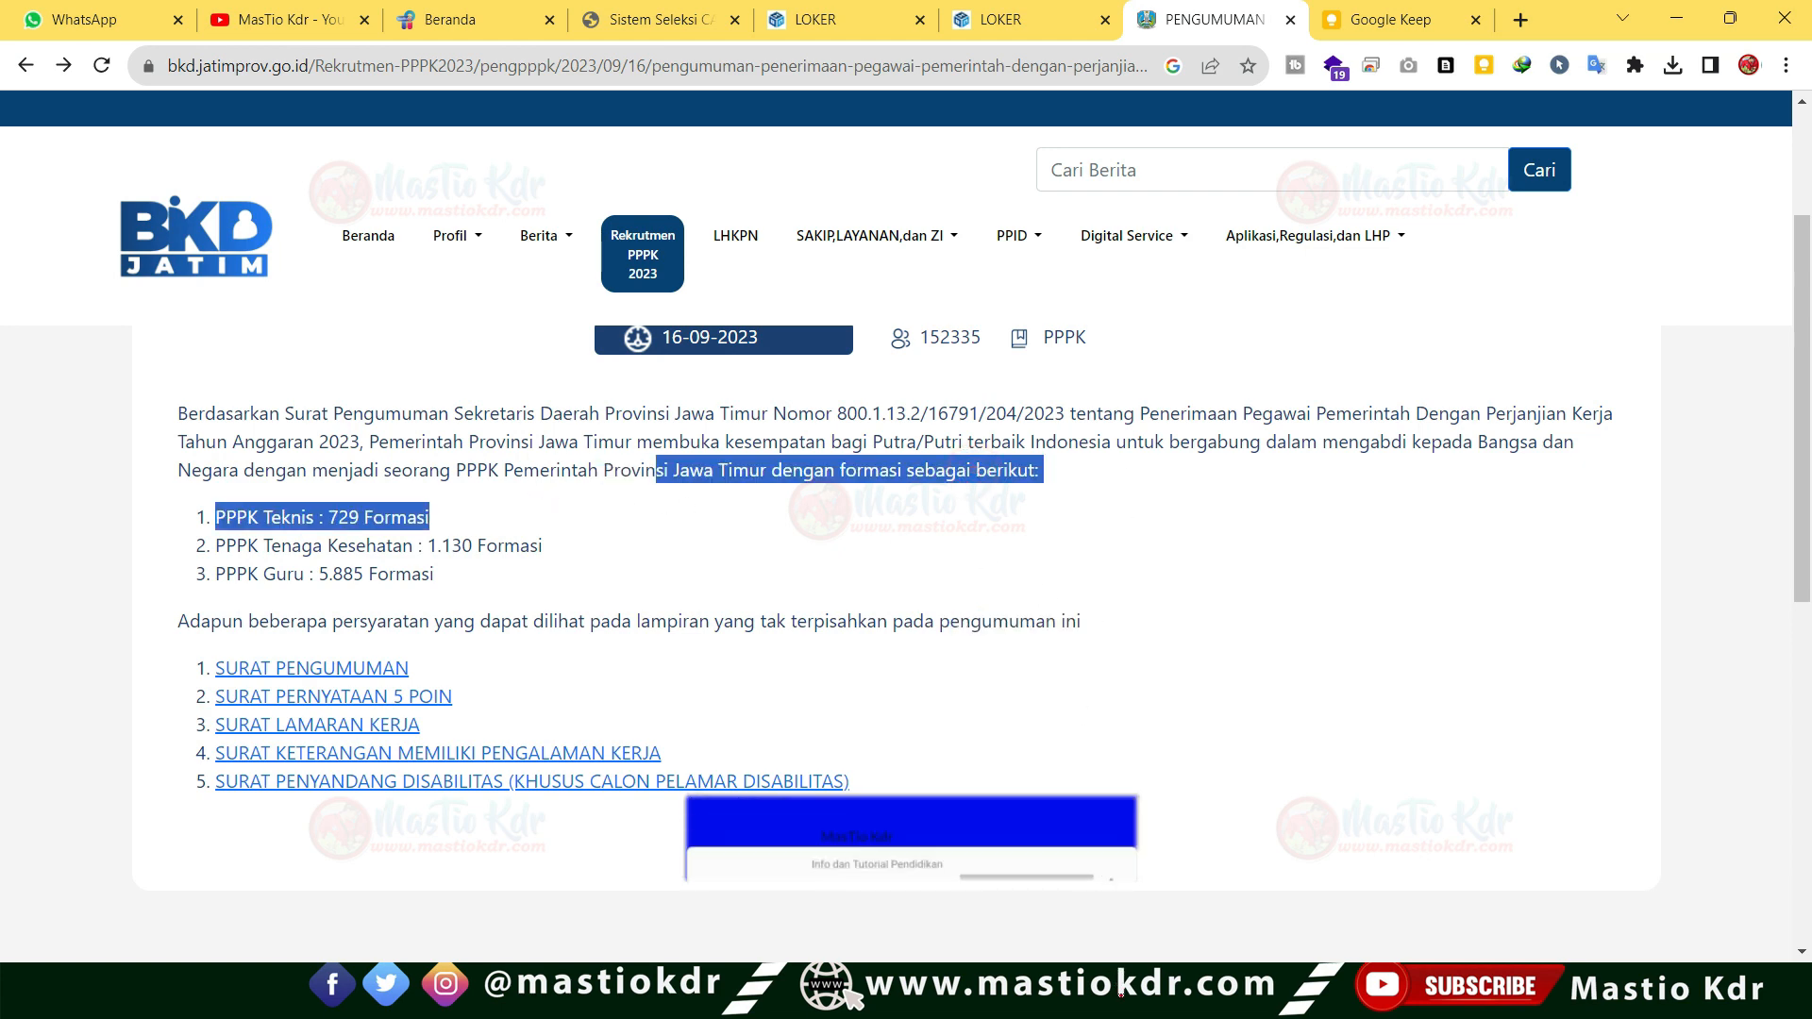